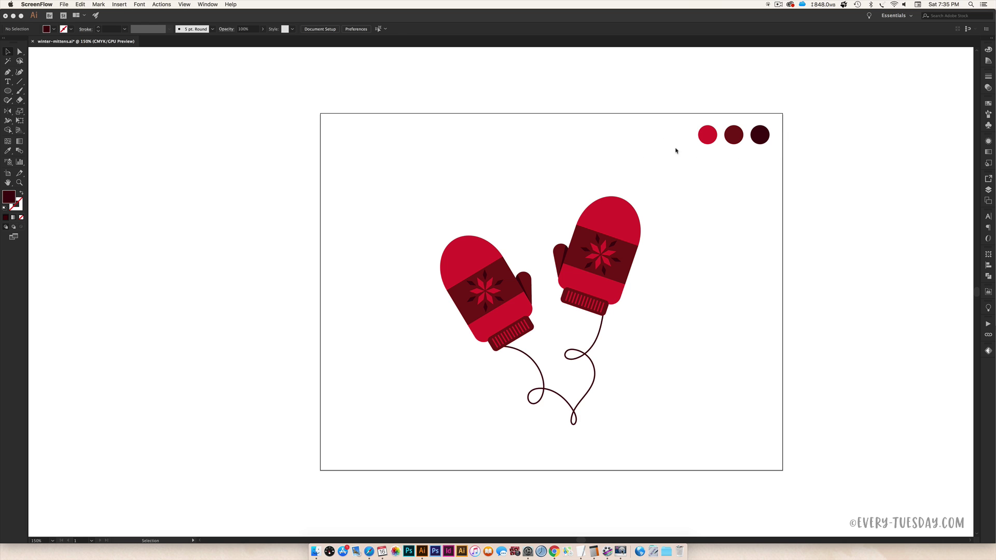
- Check the CMYK colour values of the sample circles in the artboard's upper-right corner
click(709, 138)
click(711, 140)
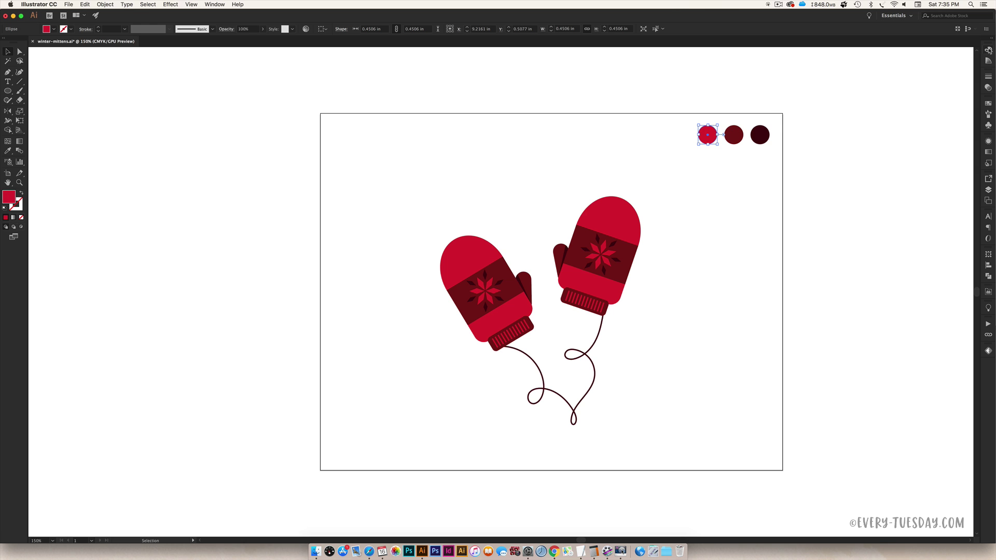
click(988, 50)
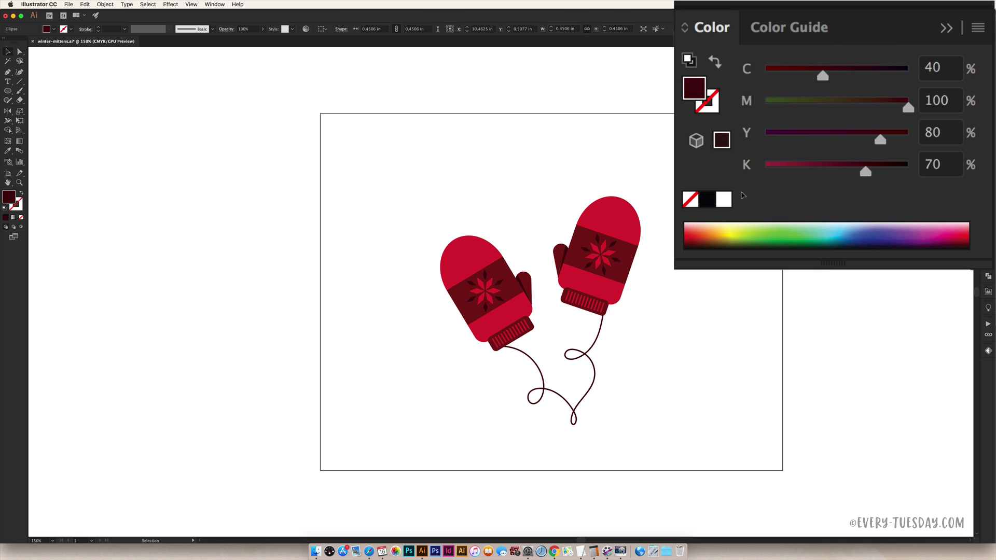
click(664, 180)
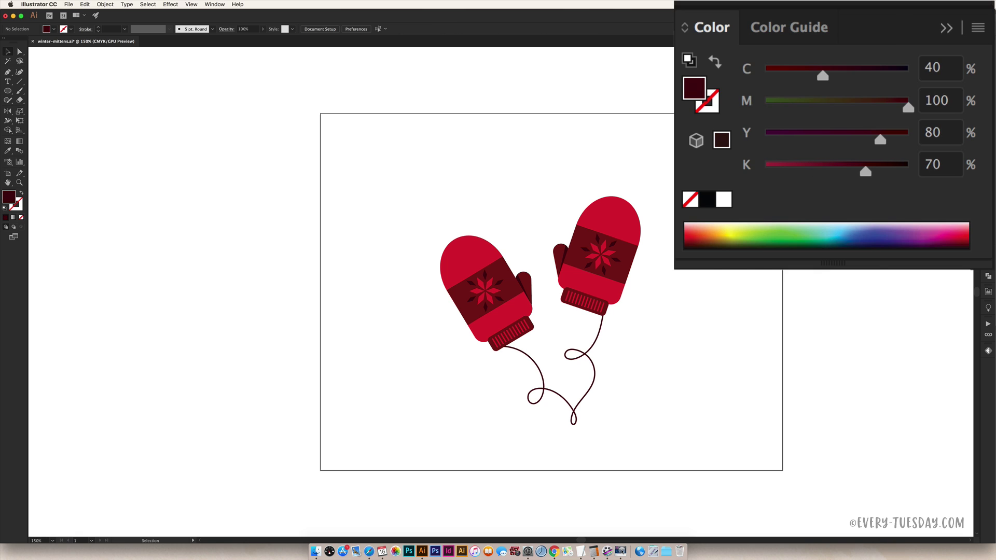
- Move the finished mittens with their string off the artboard to its left side
drag(664, 181, 438, 469)
drag(511, 325, 98, 326)
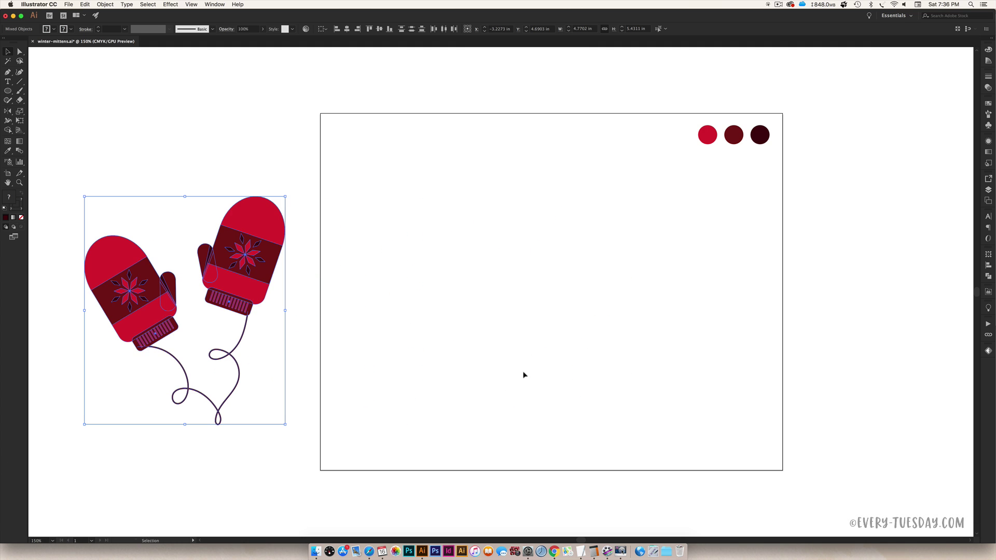
click(530, 374)
scroll(570, 378, left, 2)
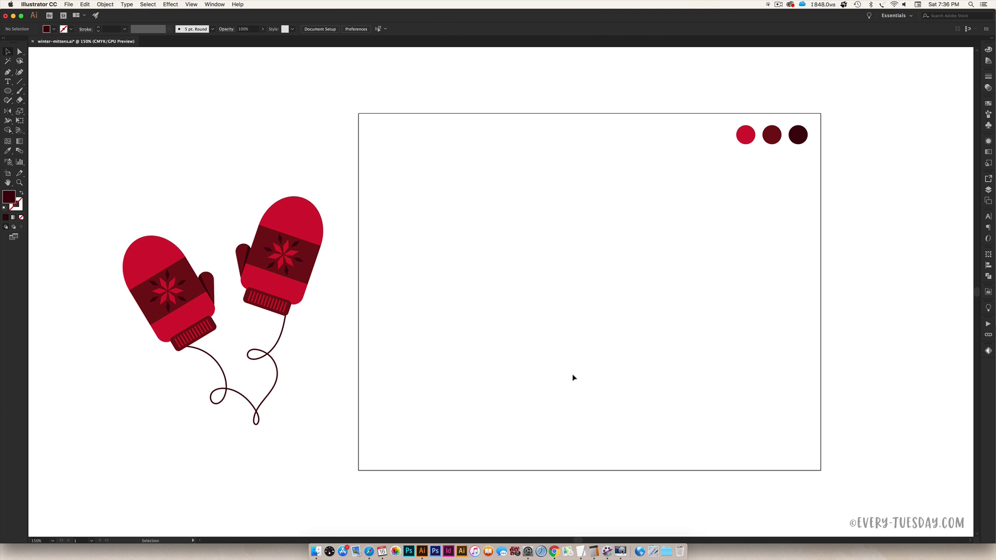
- Draw a rounded rectangle about 1.68 in wide and 2.4 in high near the middle of the artboard
click(14, 92)
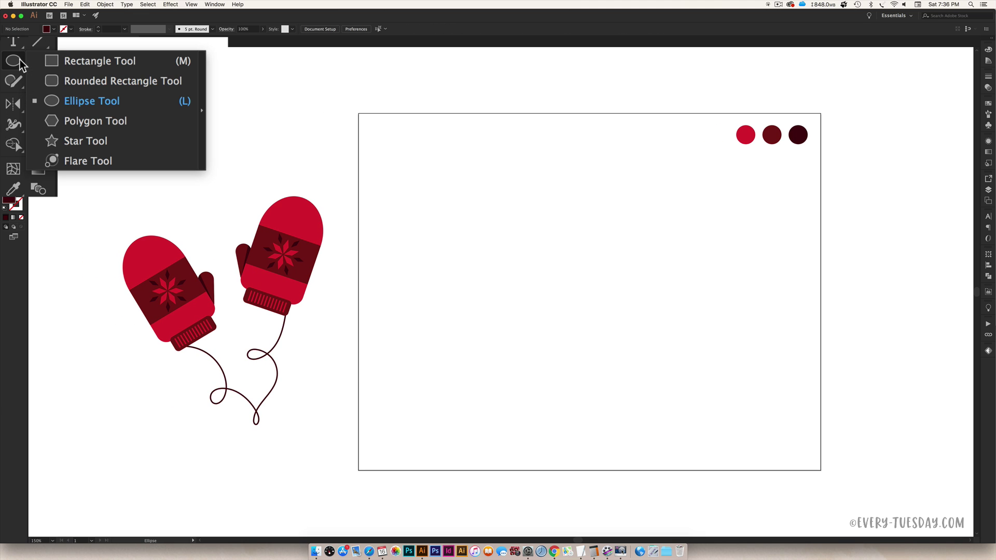
click(70, 83)
drag(543, 224, 613, 323)
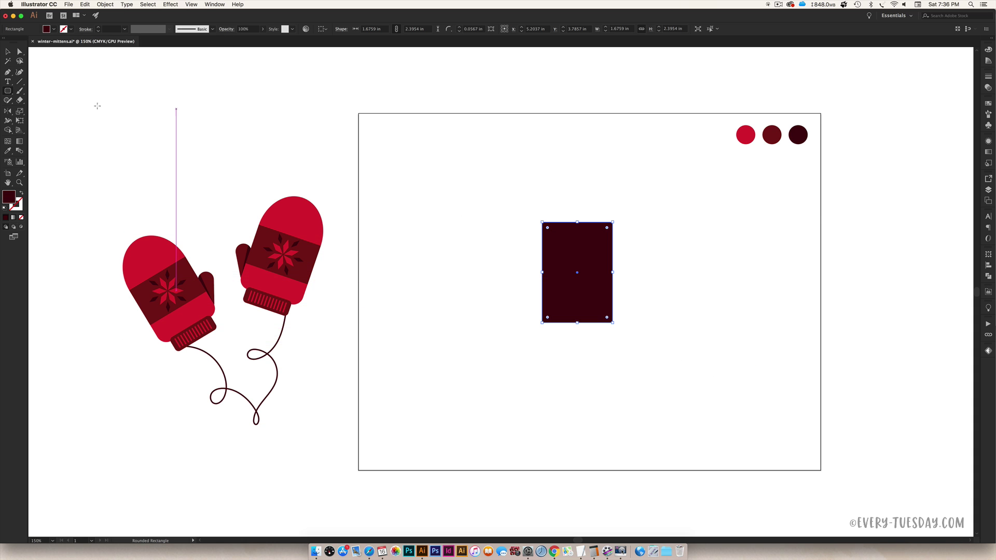
- Draw an ellipse about 1.68 in wide and 1.3 in high overlapping the rectangle's upper end, matching its width
click(8, 90)
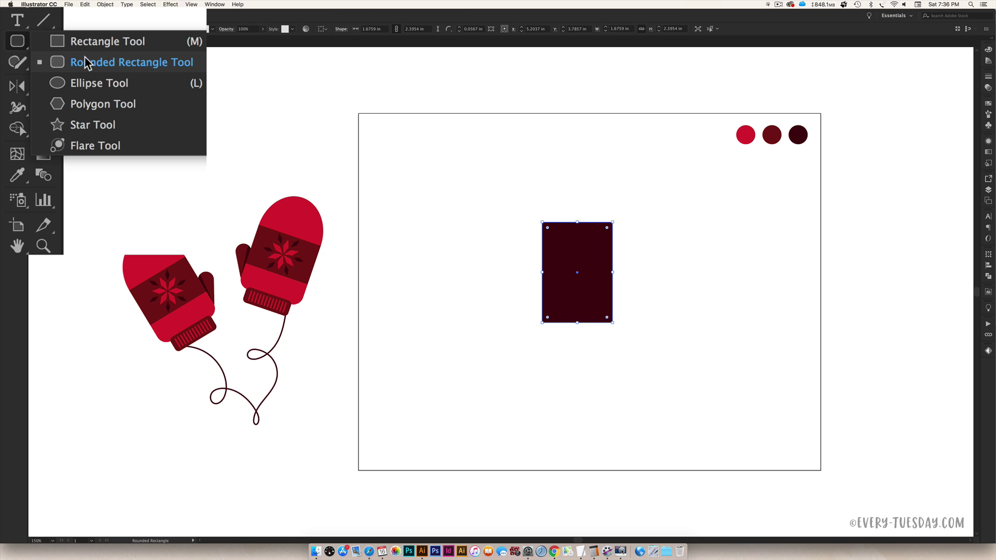
click(58, 83)
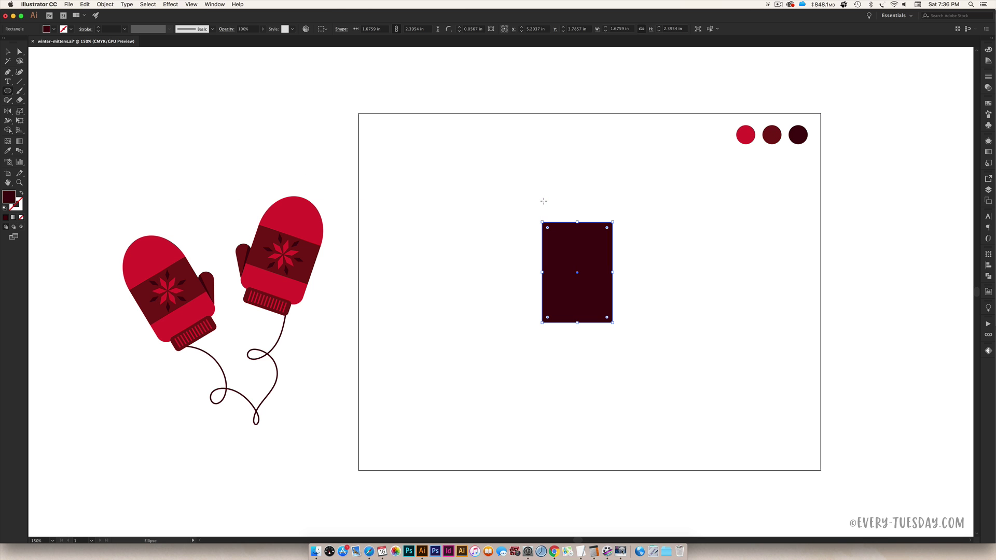
drag(542, 199, 613, 254)
drag(687, 248, 688, 248)
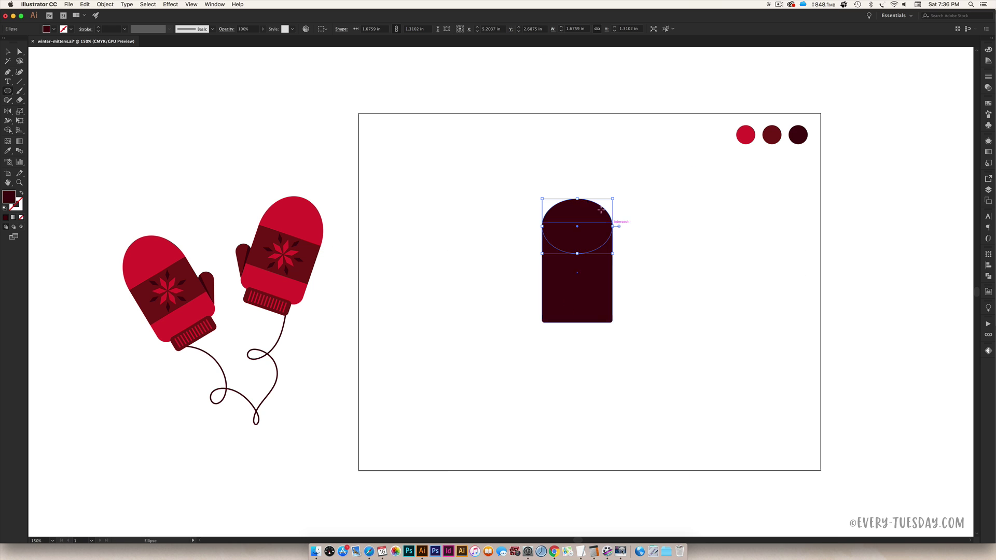
key(v)
click(642, 305)
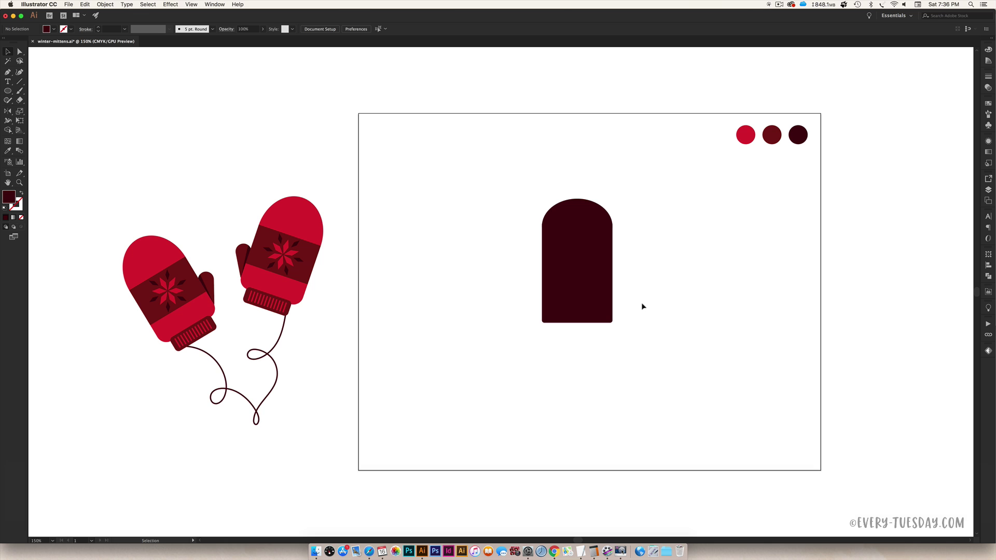
- Increase the rounded rectangle's corner radius to about 0.23 in on all corners
drag(653, 177, 584, 283)
click(603, 321)
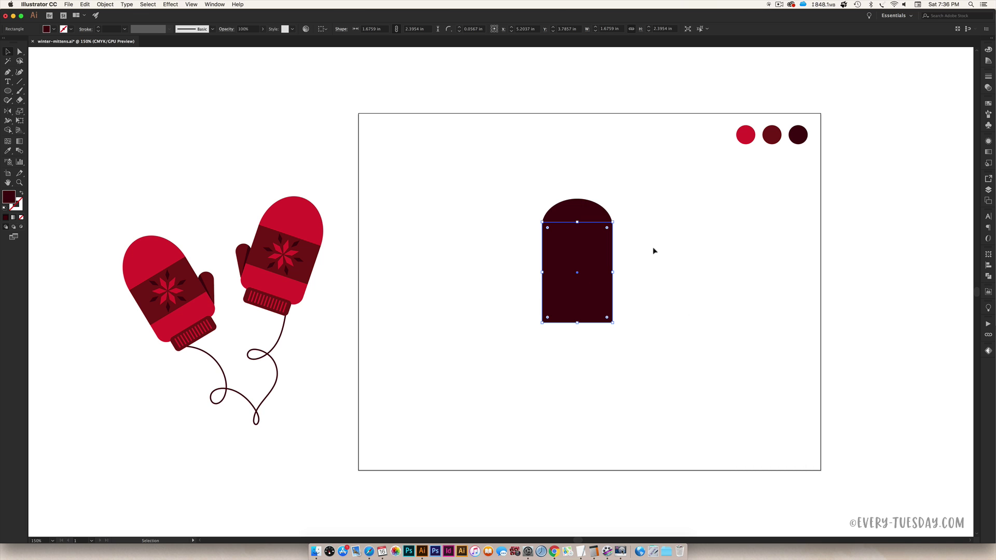
key(a)
key(super+equal)
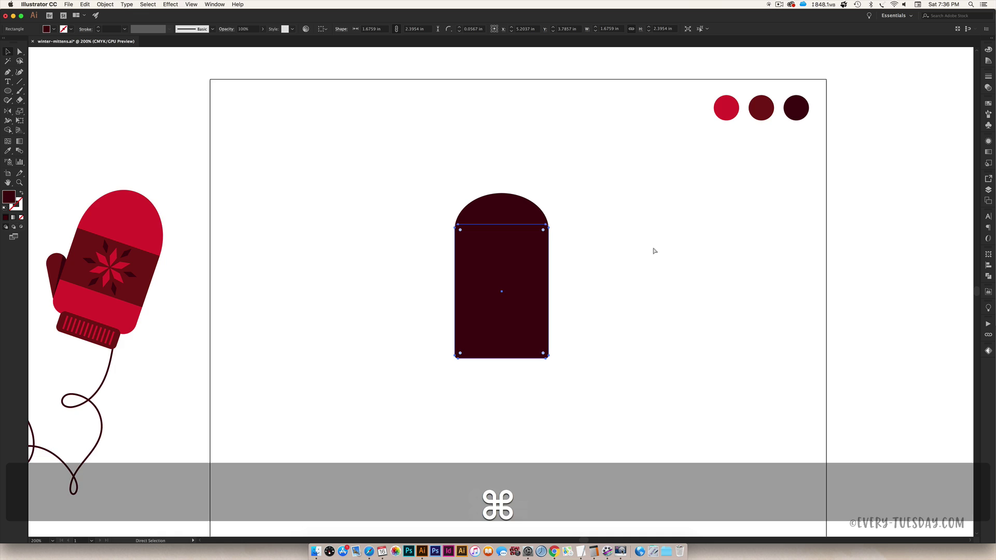
key(super+equal)
key(v)
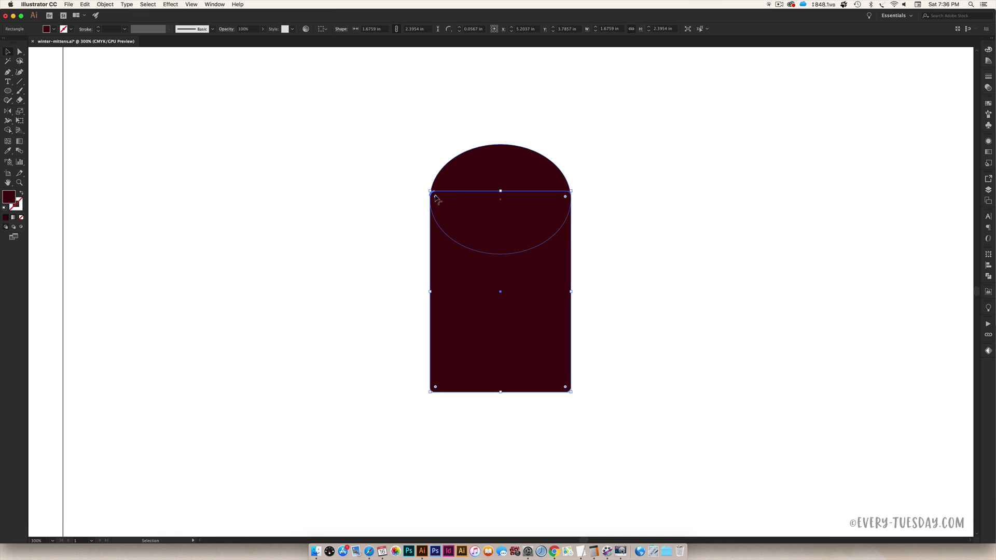
mouse_move(437, 199)
mouse_down()
mouse_move(534, 268)
mouse_move(447, 205)
mouse_up()
drag(444, 207, 450, 212)
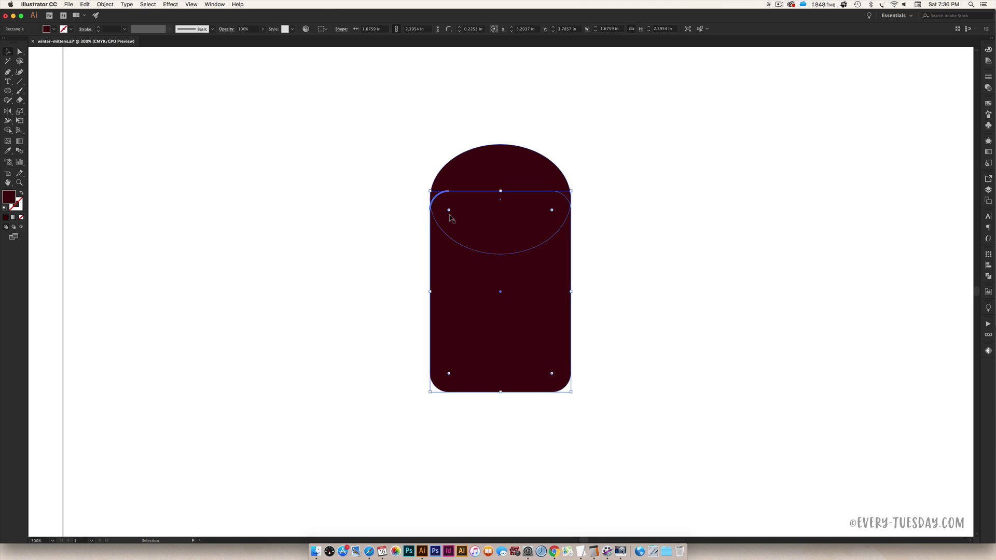
click(662, 368)
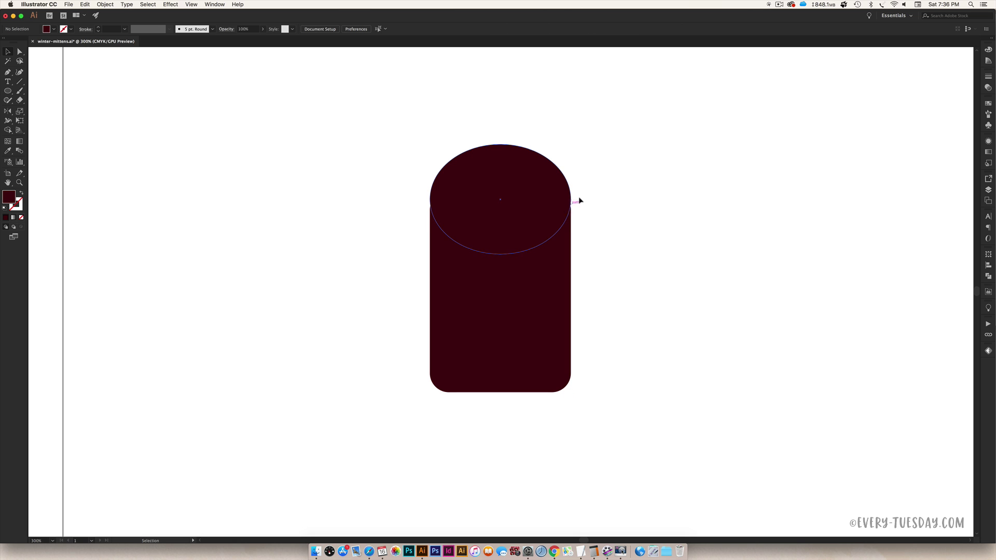
- Move the ellipse slightly down so its sides run flush into the rectangle's straight sides
key(super+equal)
key(super+equal)
key(super+equal)
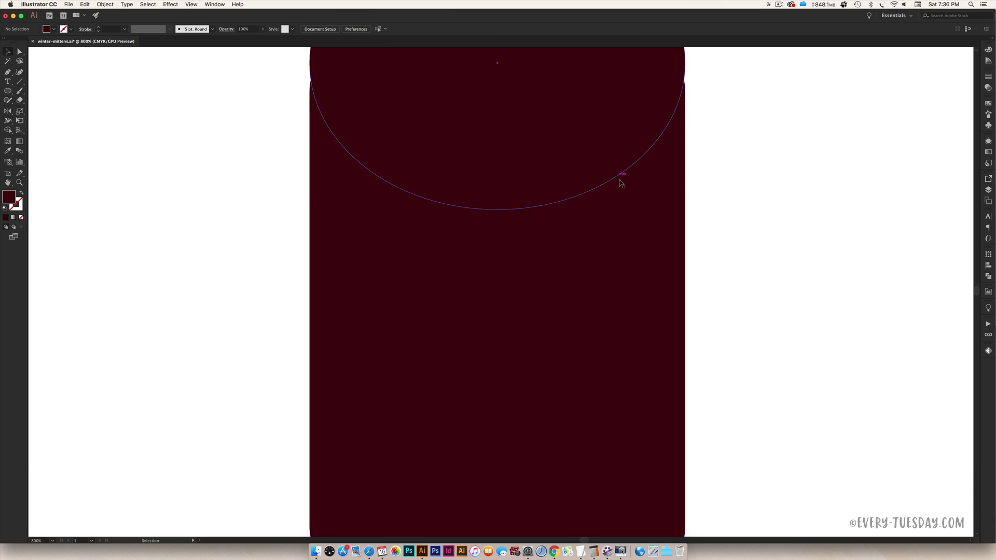
drag(640, 100, 635, 108)
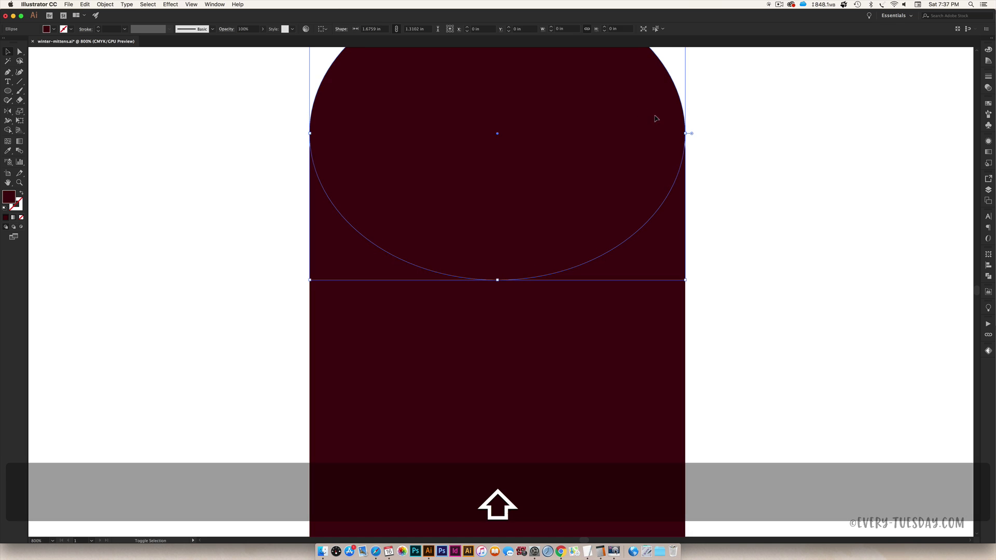
click(775, 294)
key(super+minus)
key(super+minus)
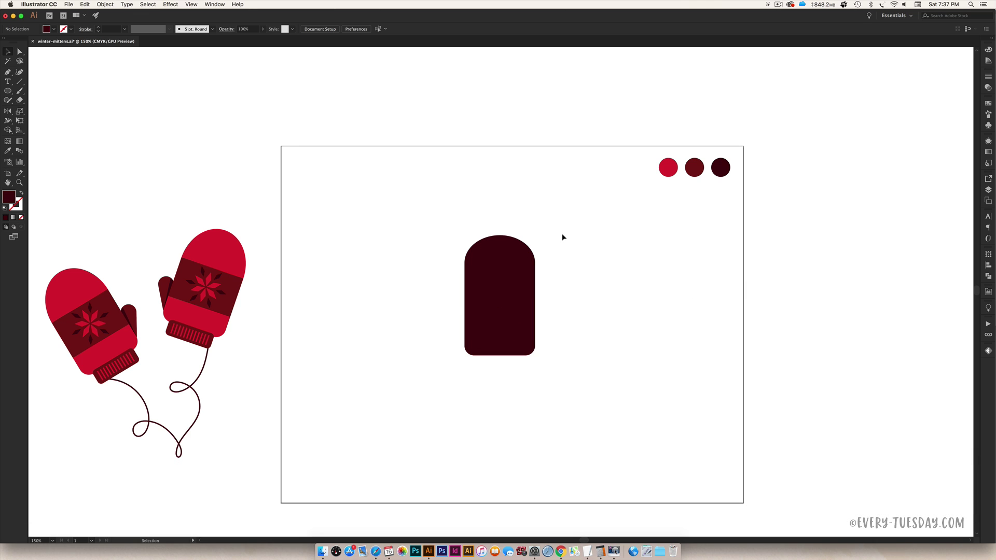
- Merge the ellipse and the rounded rectangle into a single mitten body with Pathfinder Unite
drag(559, 203, 384, 459)
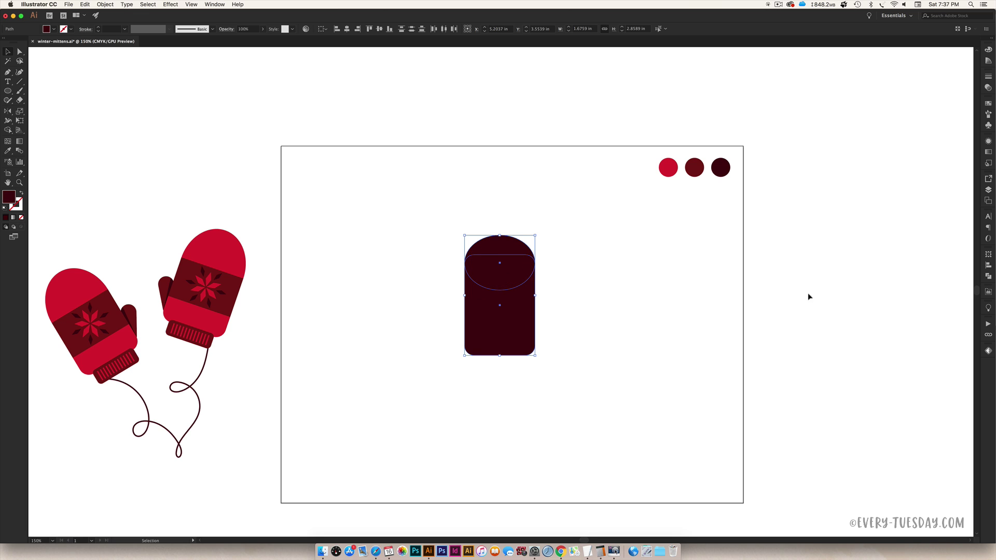
click(988, 278)
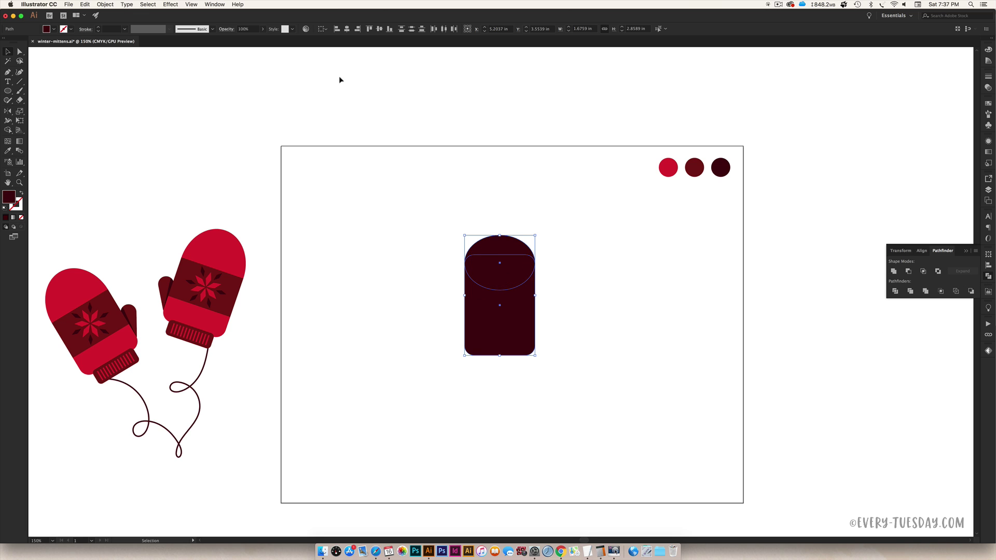
click(213, 4)
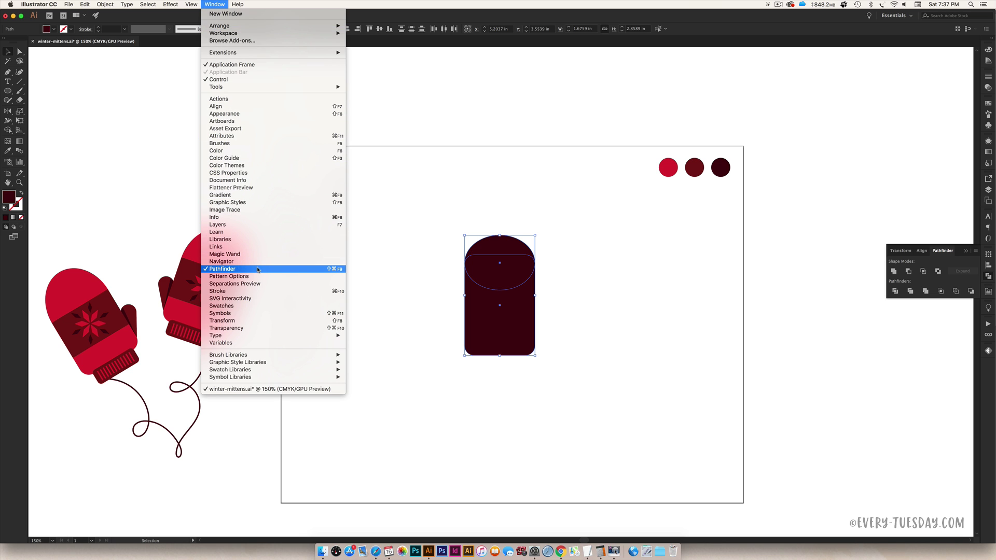
click(820, 312)
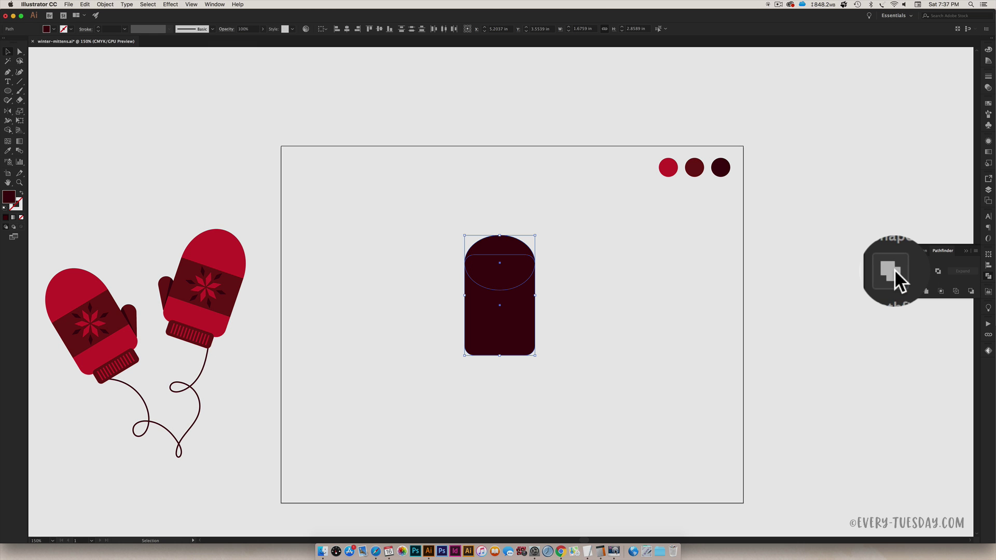
click(894, 270)
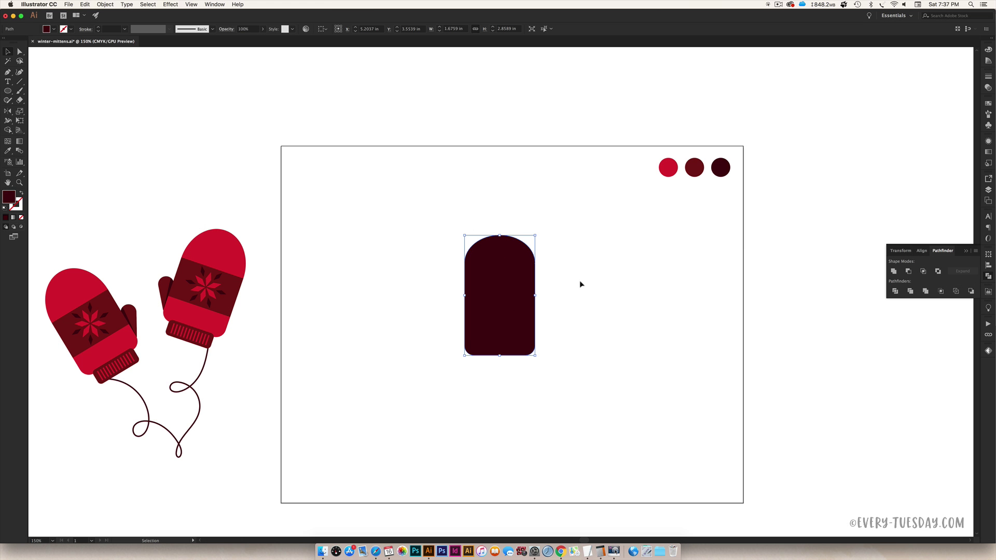
click(564, 384)
- Recolour the mitten body with the bright red sampled from the first colour circle
click(511, 280)
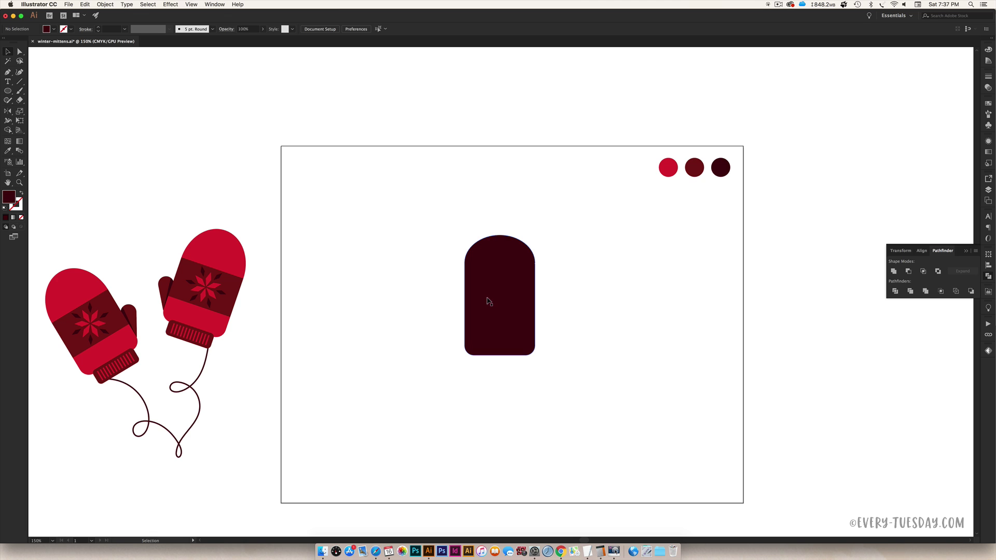
key(i)
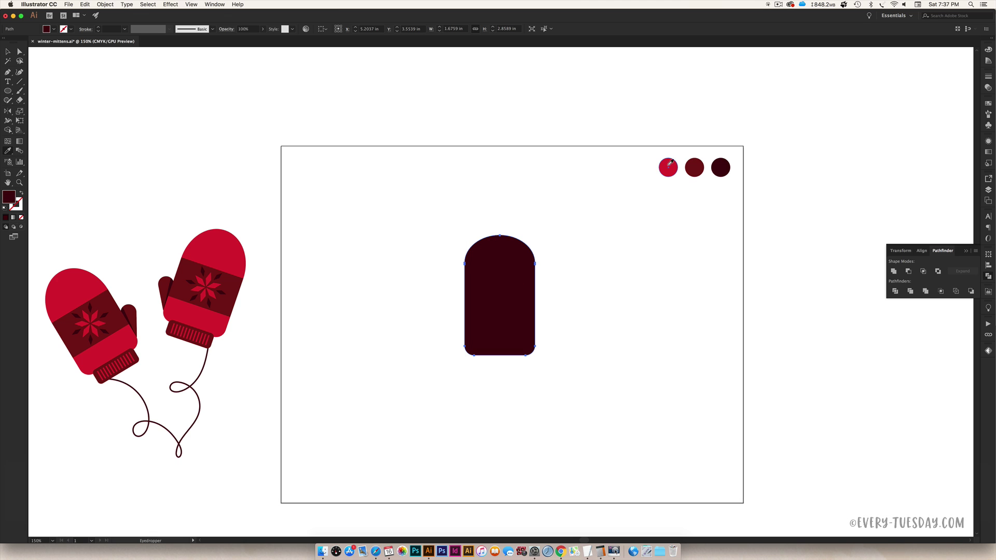
click(668, 167)
key(v)
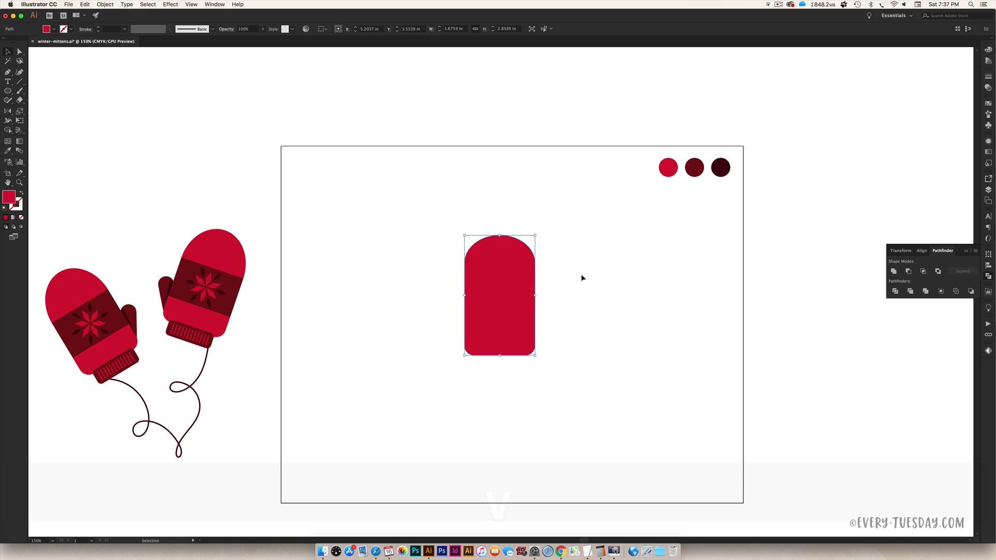
click(583, 279)
- Draw a narrow rounded rectangle about 0.37 by 1.04 in beside the mitten body and fully round its ends for the thumb
scroll(585, 303, left, 1)
scroll(585, 303, left, 2)
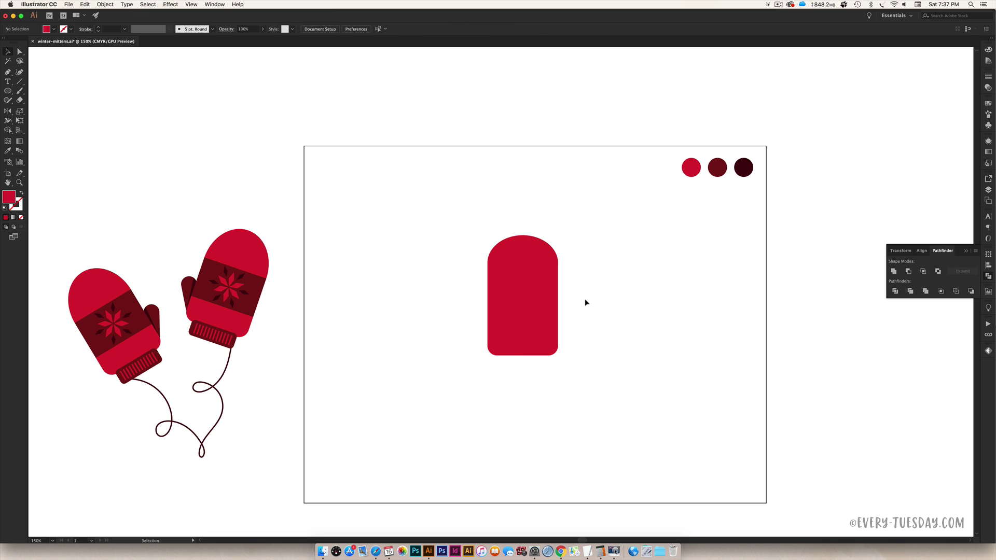
key(super+equal)
key(super+equal)
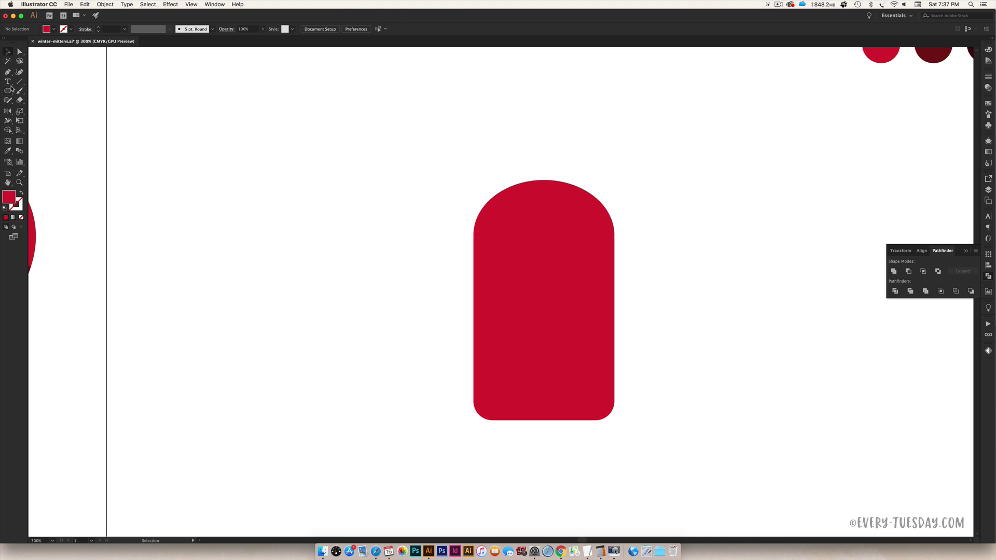
drag(12, 89, 38, 99)
drag(659, 302, 690, 391)
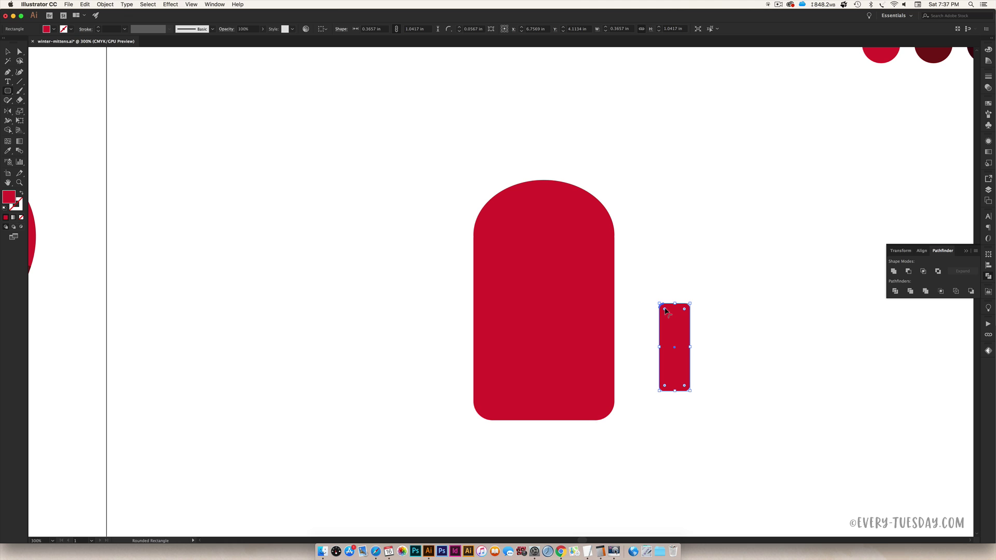
drag(665, 310, 595, 373)
- Place the thumb over the mitten's lower right edge, lengthened to about 1.19 in and tilted so its top leans outward
click(13, 52)
drag(621, 325, 635, 308)
click(656, 394)
click(634, 371)
drag(628, 342, 617, 362)
click(702, 359)
click(626, 342)
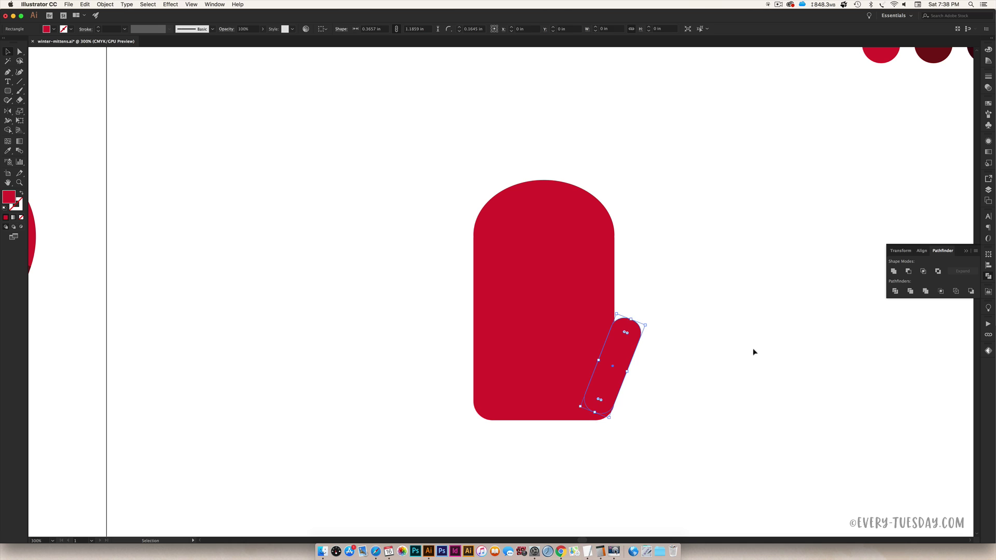
- Recolour the thumb with the dark red of the middle colour circle and send it behind the mitten body
scroll(737, 343, up, 2)
key(i)
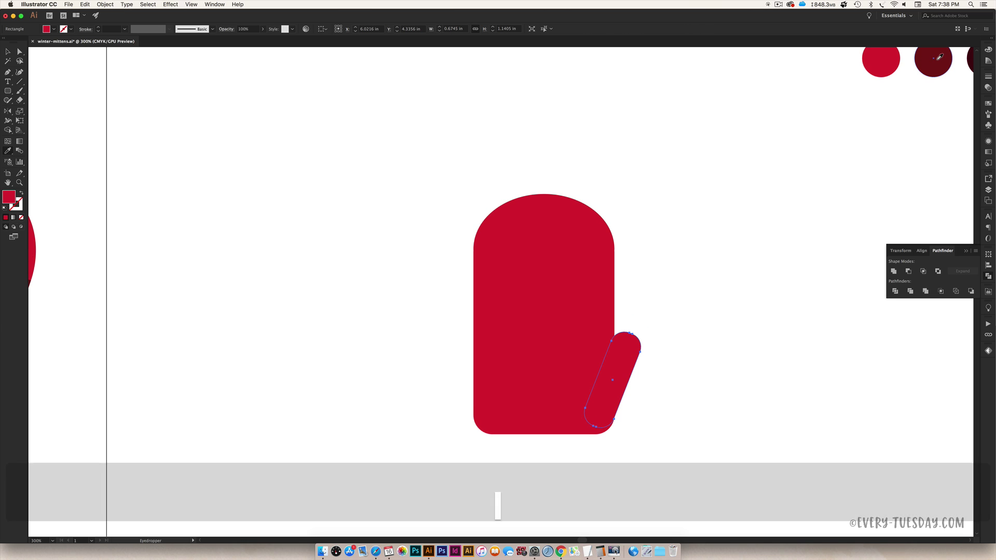
click(935, 54)
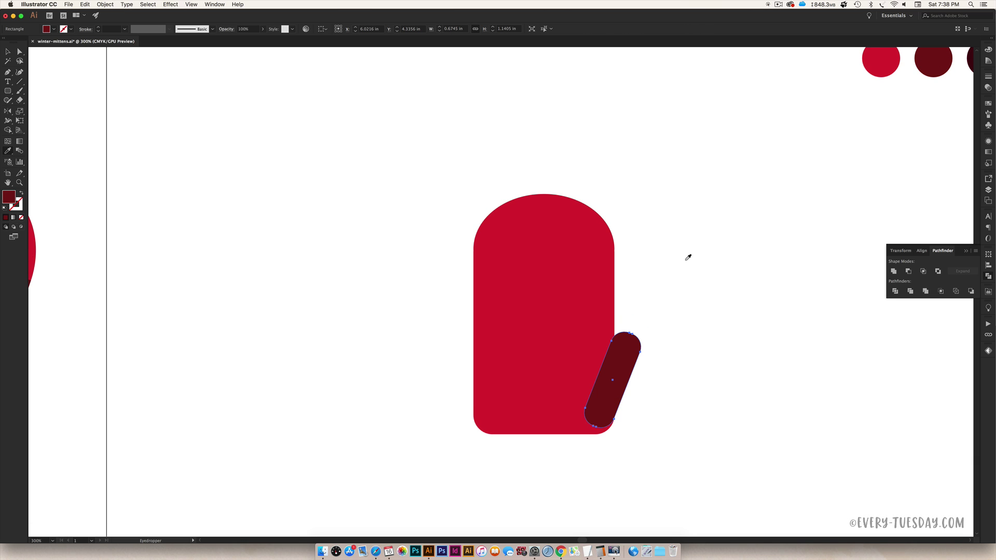
key(shift+super)
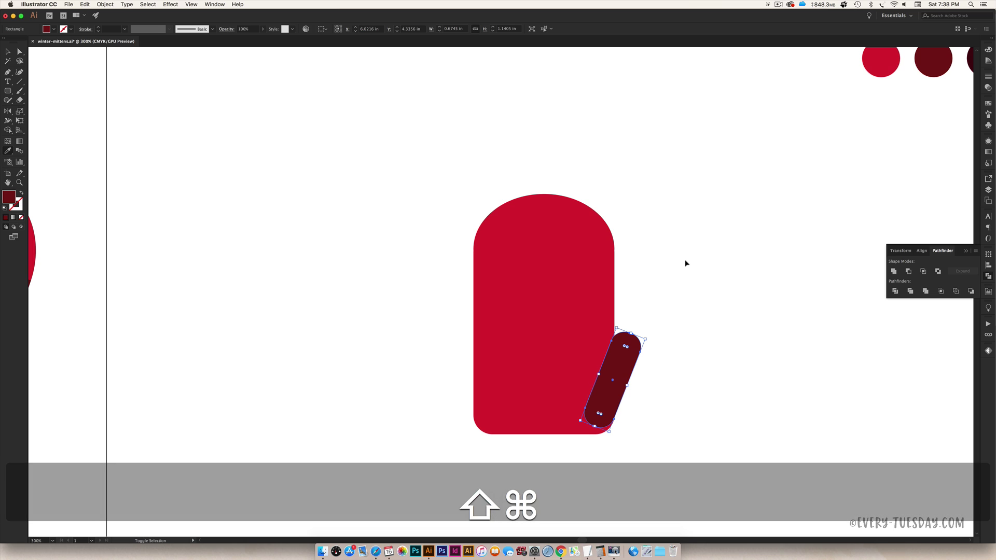
key(shift+super+bracketleft)
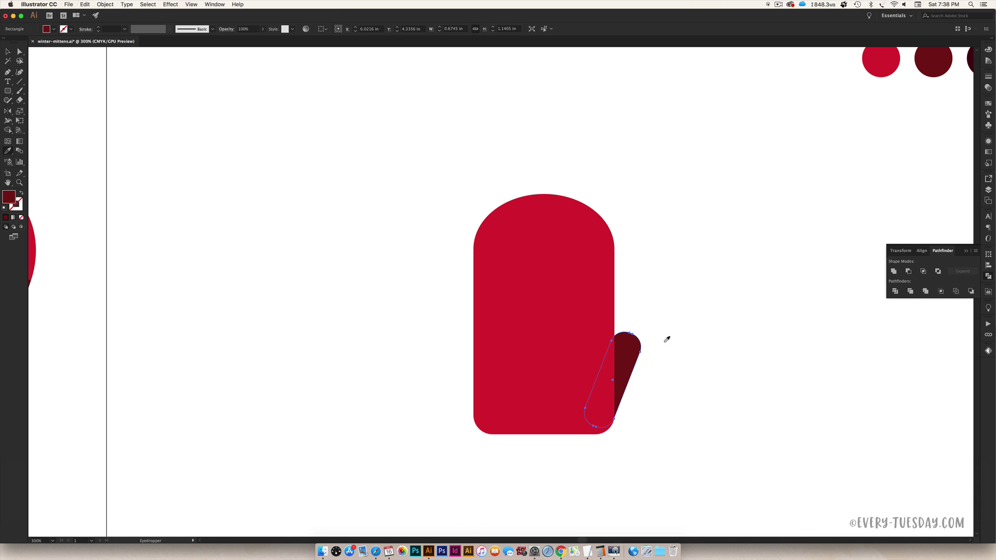
key(v)
right_click(627, 359)
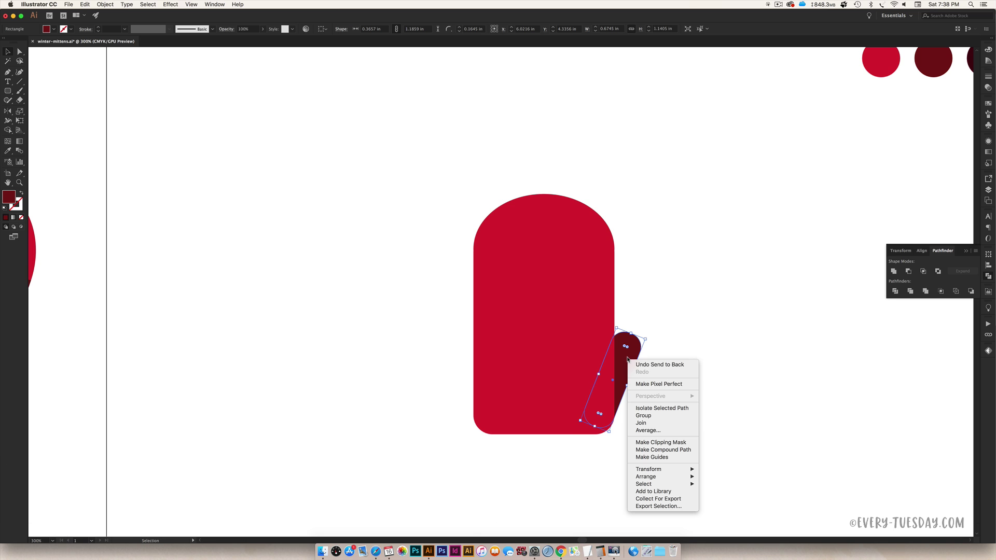
mouse_move(649, 476)
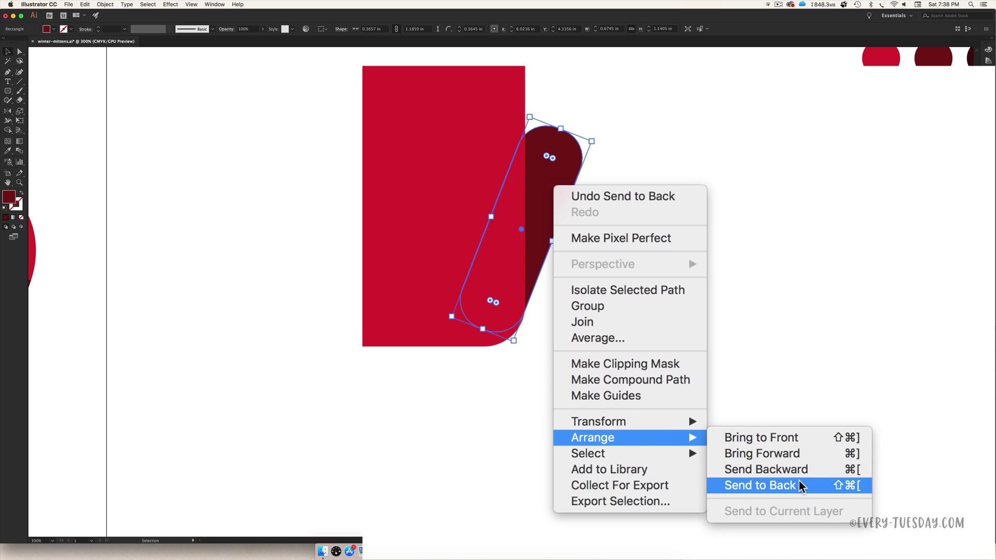
key(Escape)
click(734, 366)
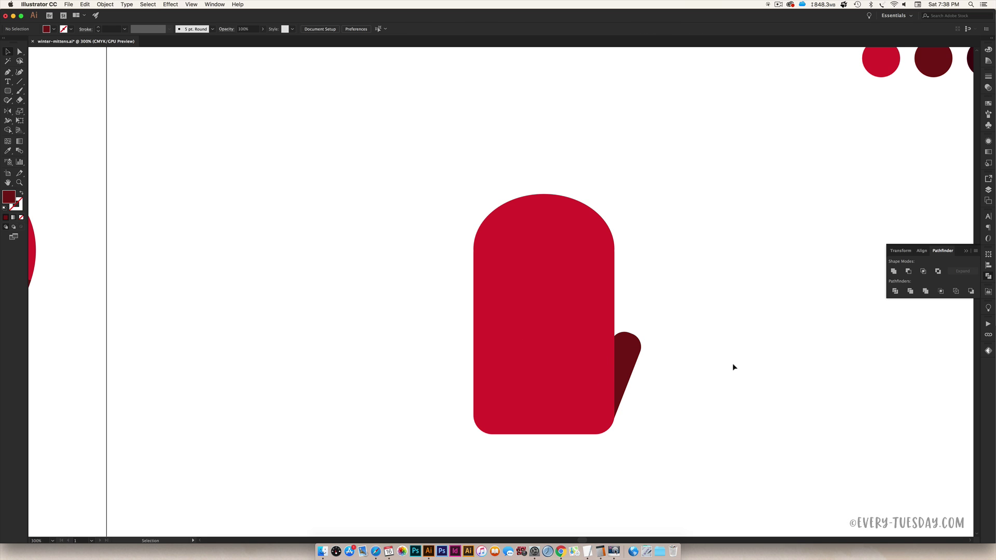
- Rotate the thumb slightly further outward so it leans more away from the mitten body
key(super+minus)
key(super+minus)
key(super+minus)
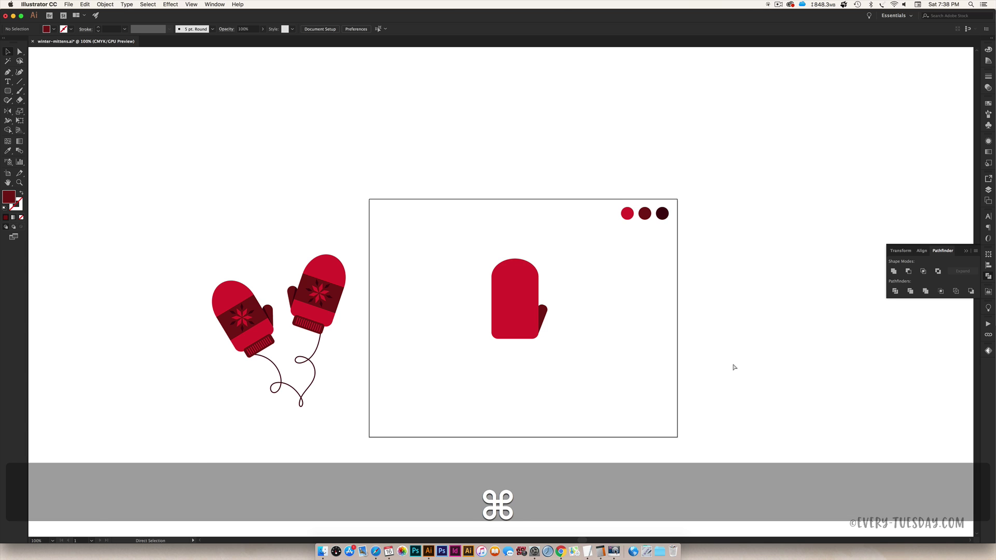
key(super+equal)
key(super+equal)
key(super+equal)
click(630, 344)
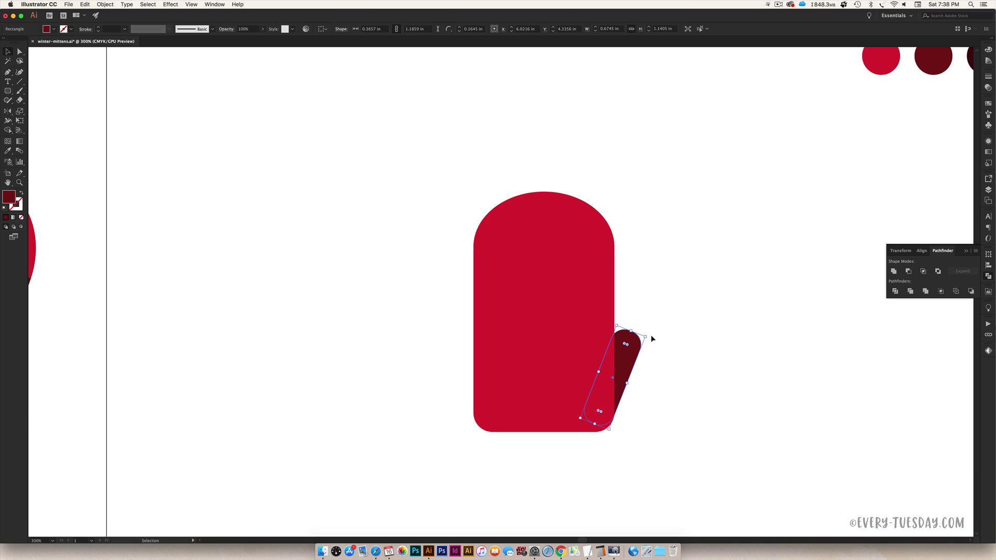
drag(649, 338, 641, 350)
click(780, 378)
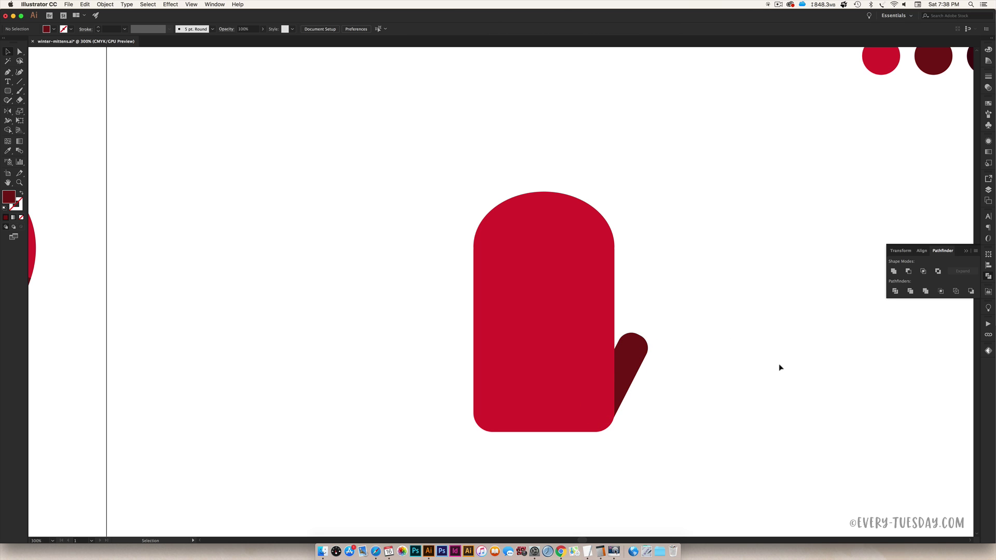
- Draw a dark red rounded rectangle about 1.19 by 0.33 in, centred over the mitten body's bottom edge, for the cuff
key(super+minus)
key(super+minus)
key(super+minus)
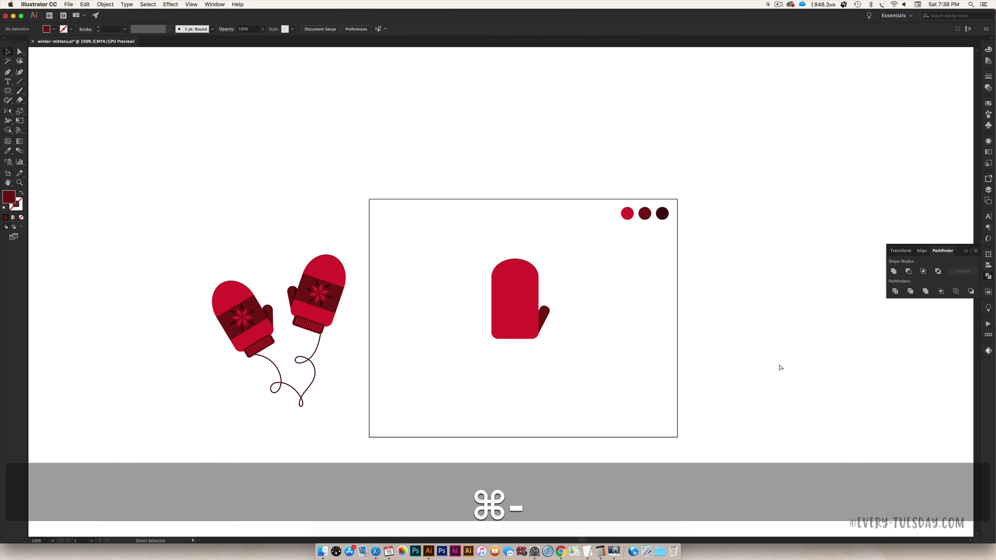
key(super+equal)
key(super+equal)
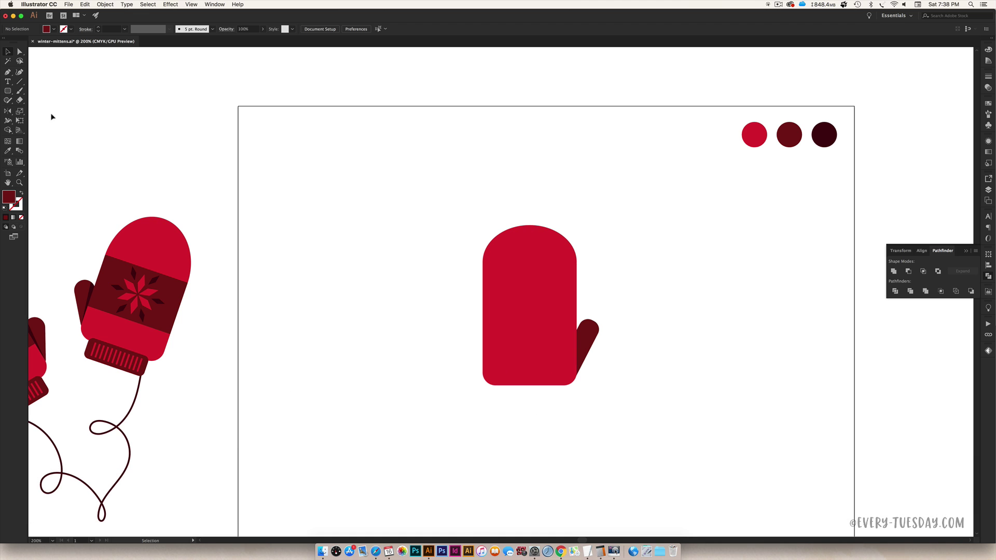
click(9, 92)
drag(497, 376, 564, 395)
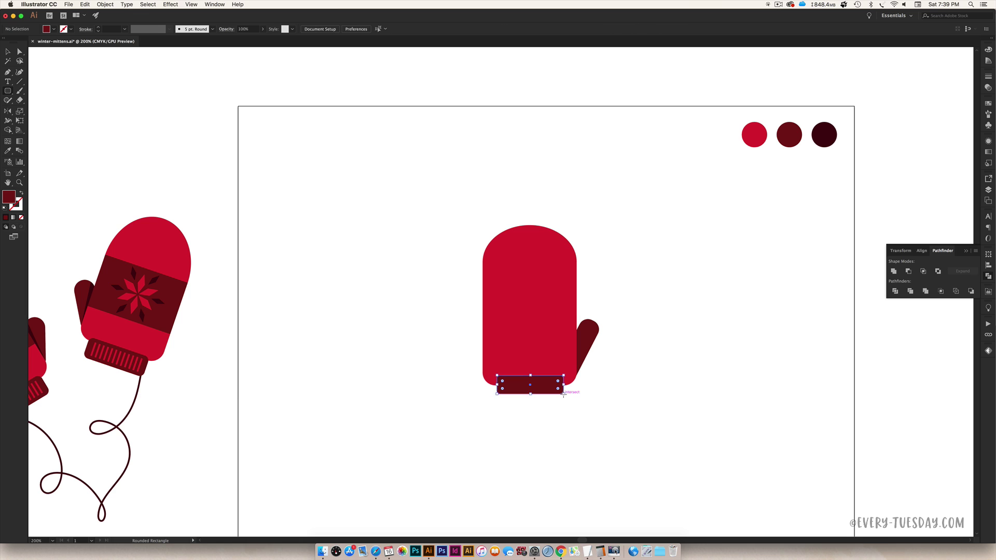
key(Down)
key(super+equal)
key(super+equal)
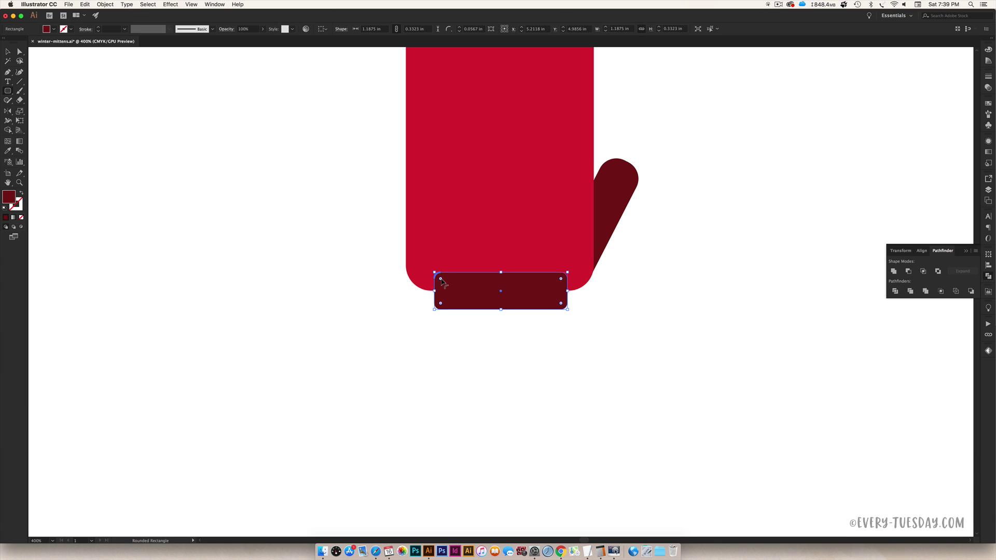
- Increase the cuff's corner rounding to about 0.13 in and move the cuff slightly down
drag(440, 279, 449, 287)
key(v)
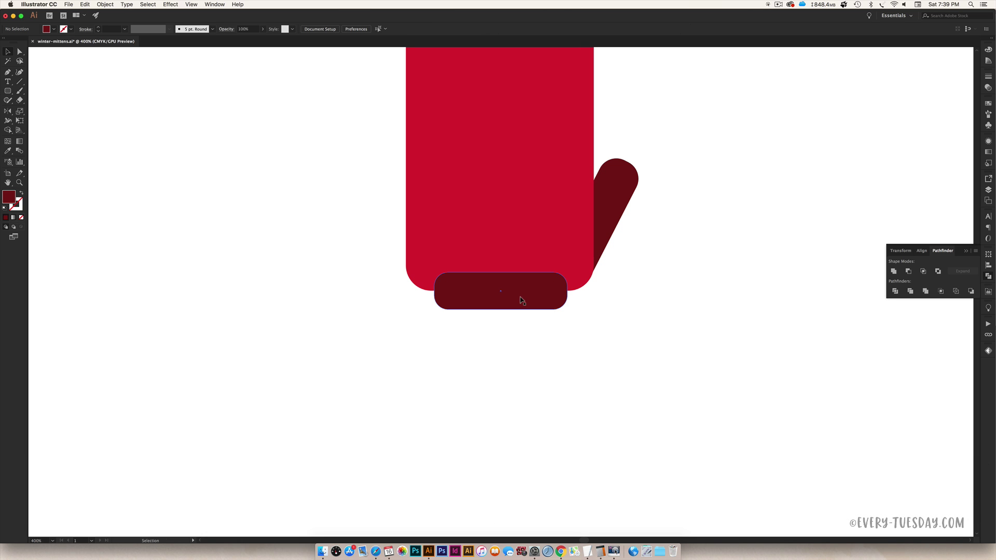
drag(523, 297, 524, 302)
click(652, 389)
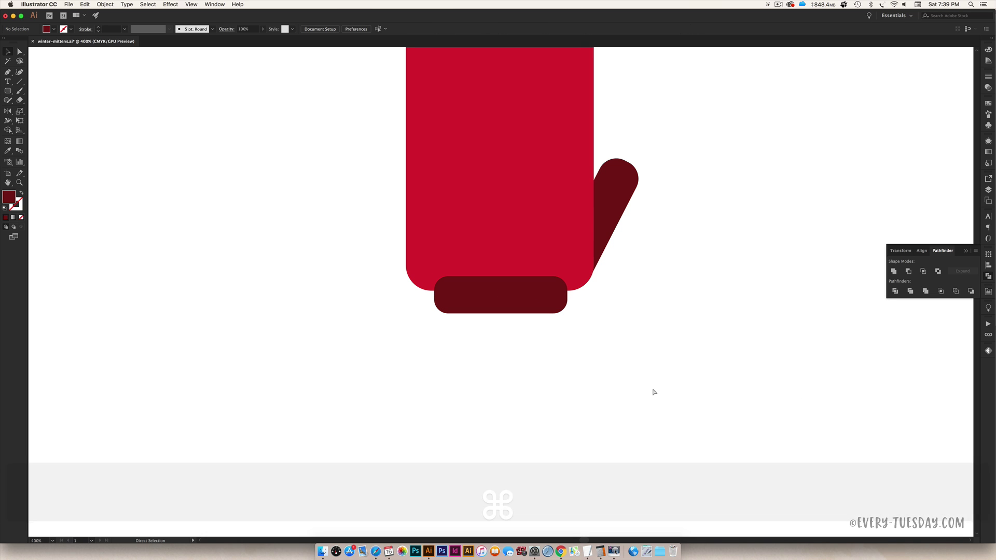
- Examine the proportions and ribbing of the cuffs on the finished reference mittens
key(super+minus)
key(super+minus)
key(super+minus)
key(super+minus)
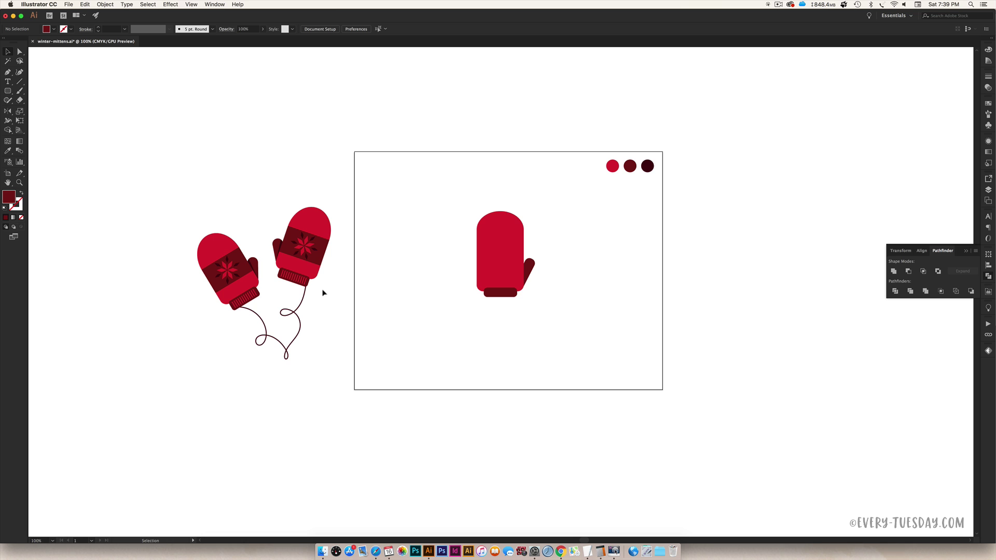
key(z)
drag(281, 246, 394, 341)
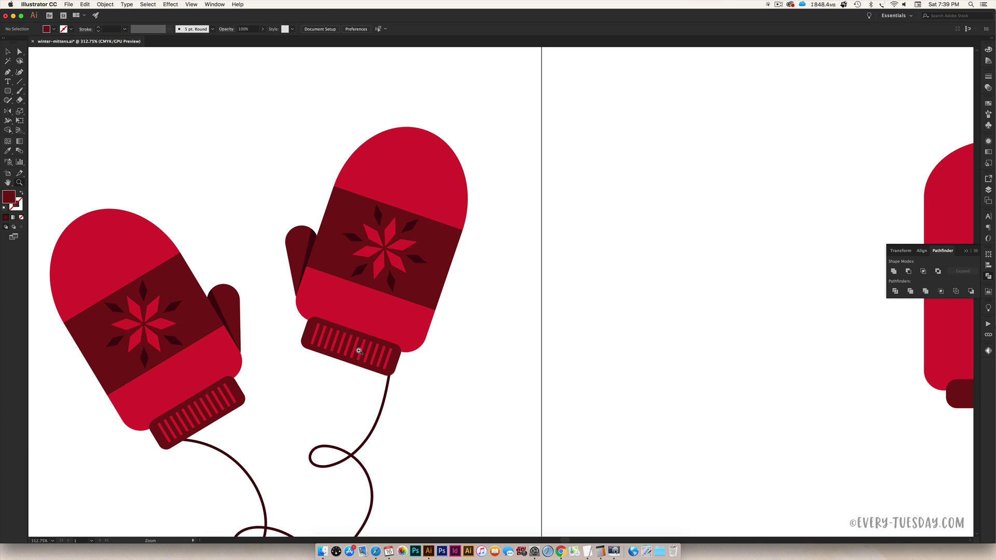
key(space)
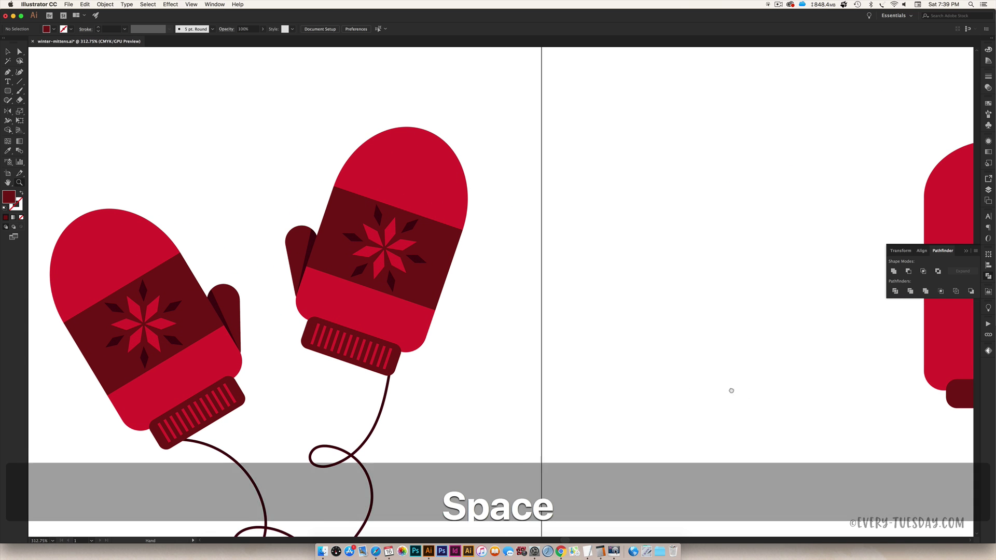
- Extend the new mitten's cuff downward to a height of about 0.37 in
drag(934, 401, 544, 381)
key(super+equal)
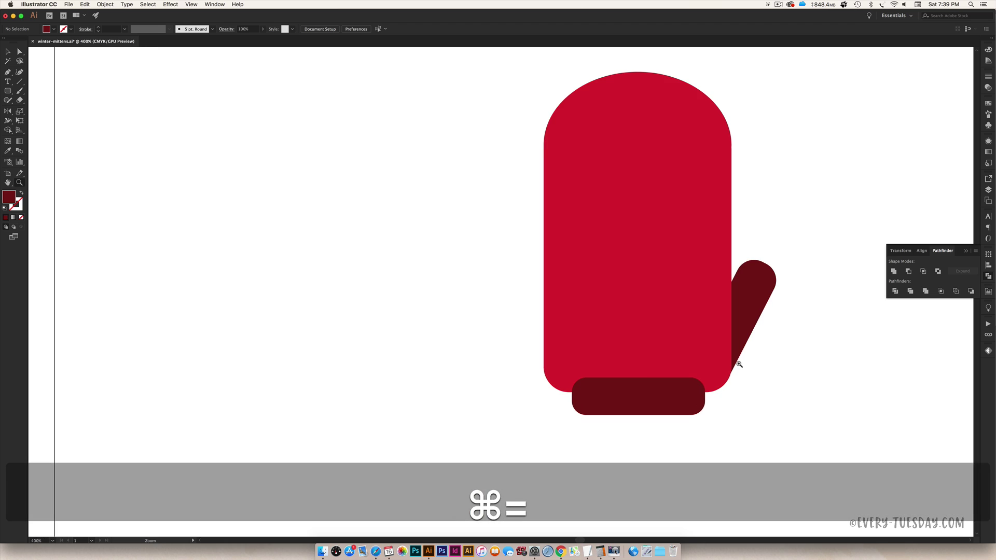
key(space)
drag(739, 364, 663, 334)
key(v)
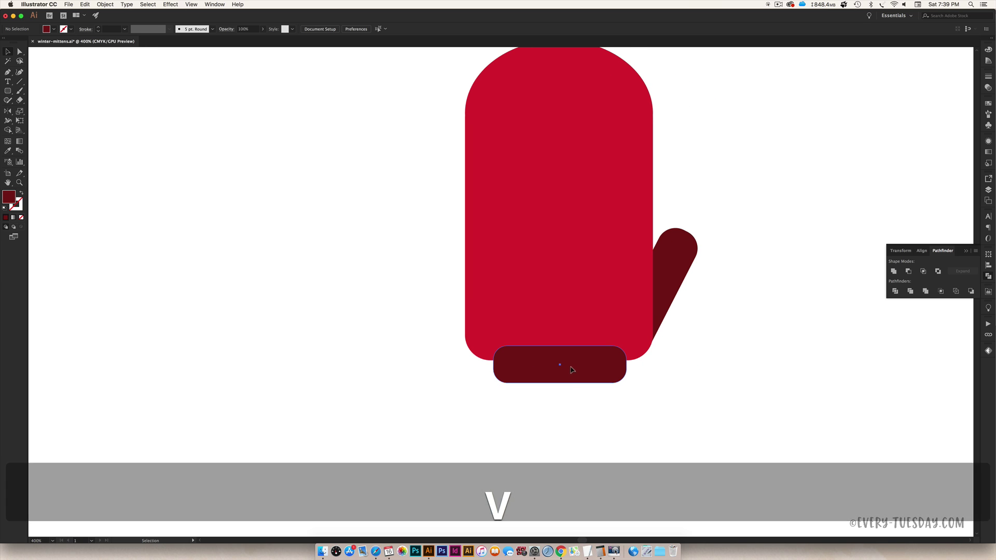
click(576, 374)
drag(559, 384, 559, 387)
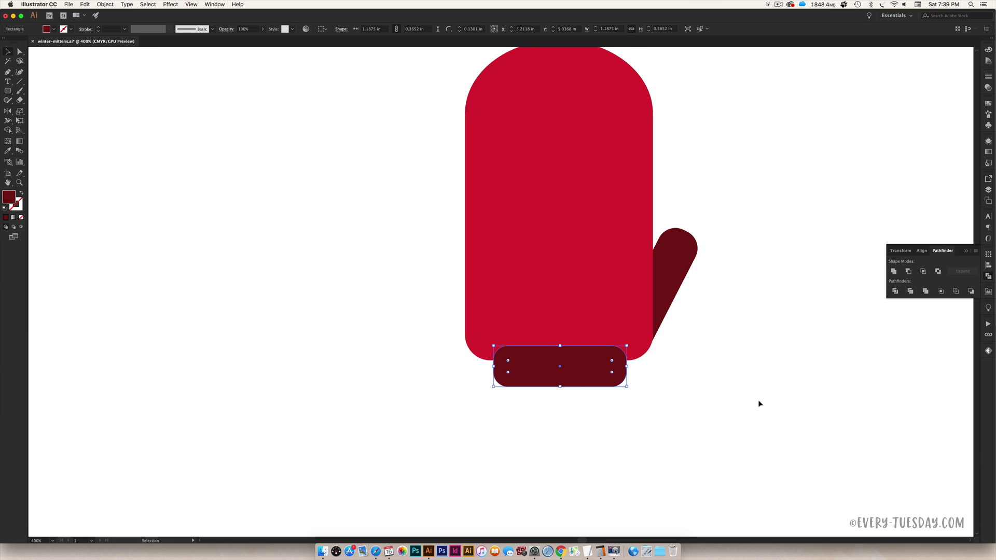
click(758, 403)
- Draw a thin vertical rectangle about 0.02 by 0.25 in at the cuff's left end, filled with the mitten body's bright red
click(11, 91)
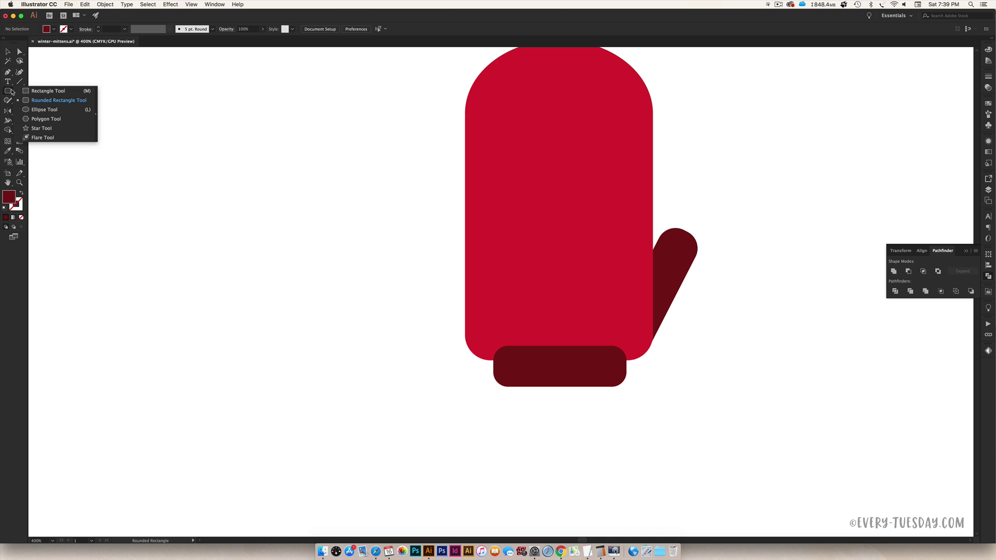
click(41, 92)
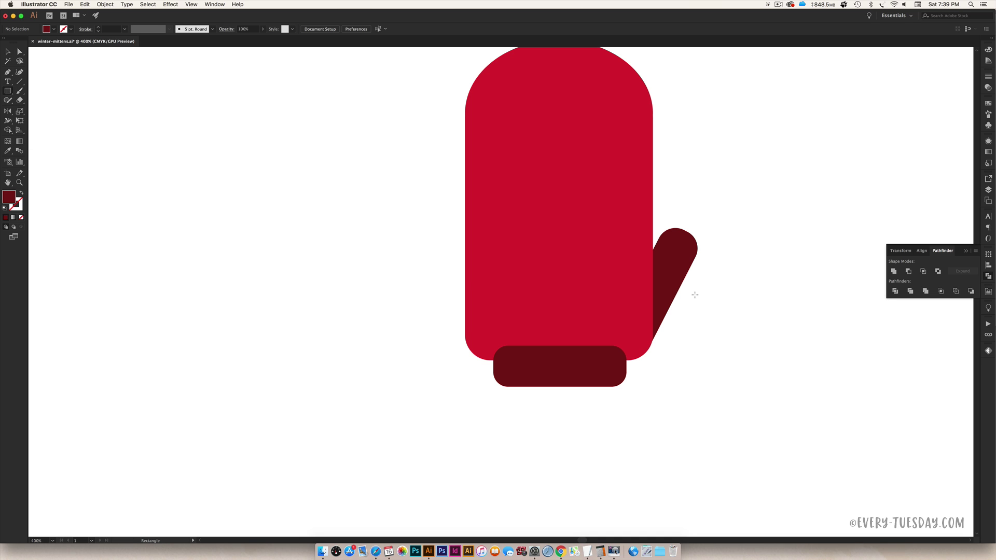
key(super+minus)
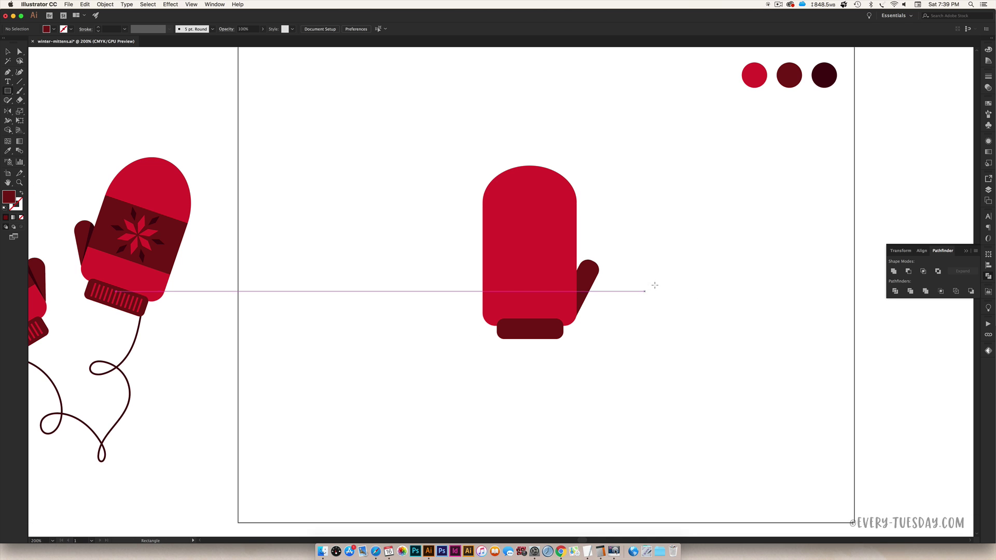
key(i)
click(506, 250)
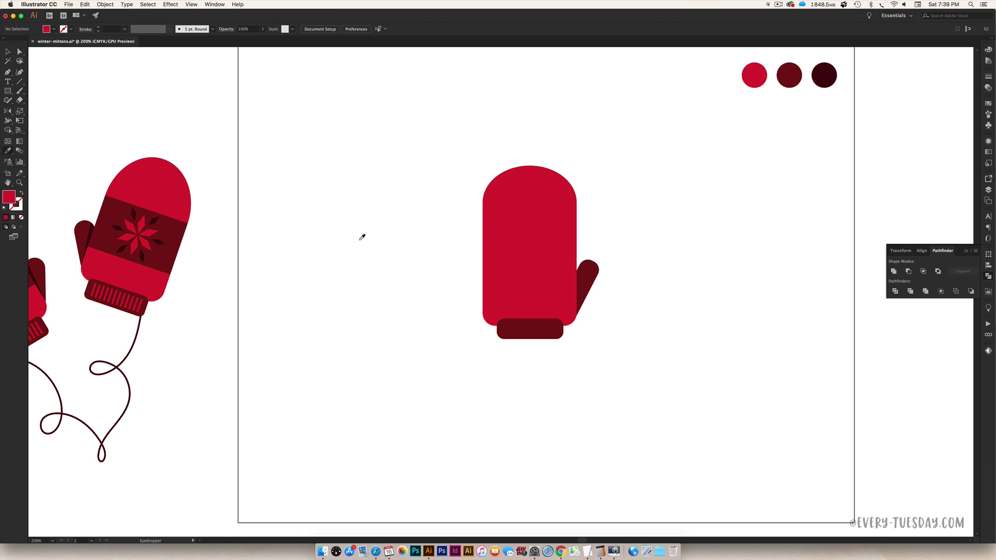
key(super+equal)
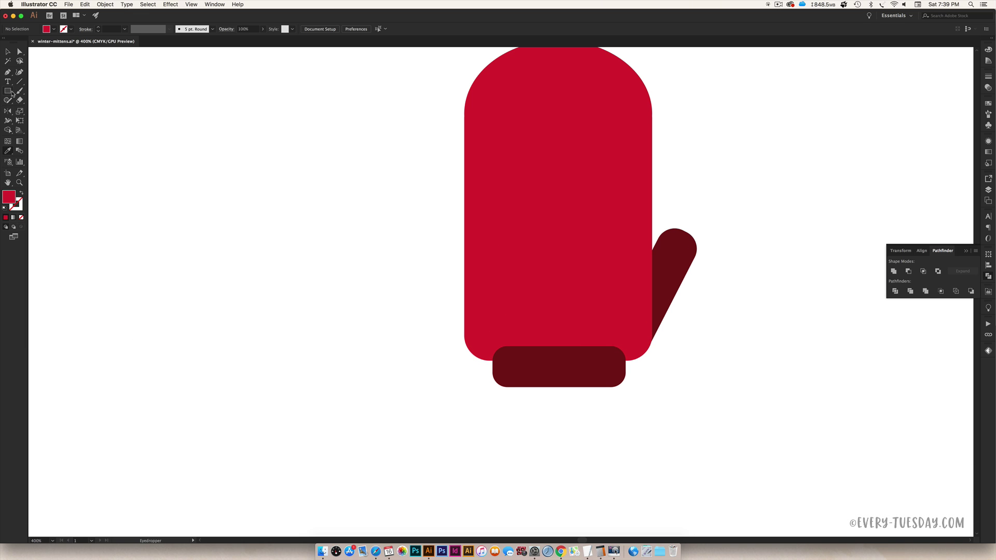
click(11, 93)
mouse_move(502, 354)
mouse_down()
mouse_move(501, 369)
mouse_move(399, 435)
mouse_up()
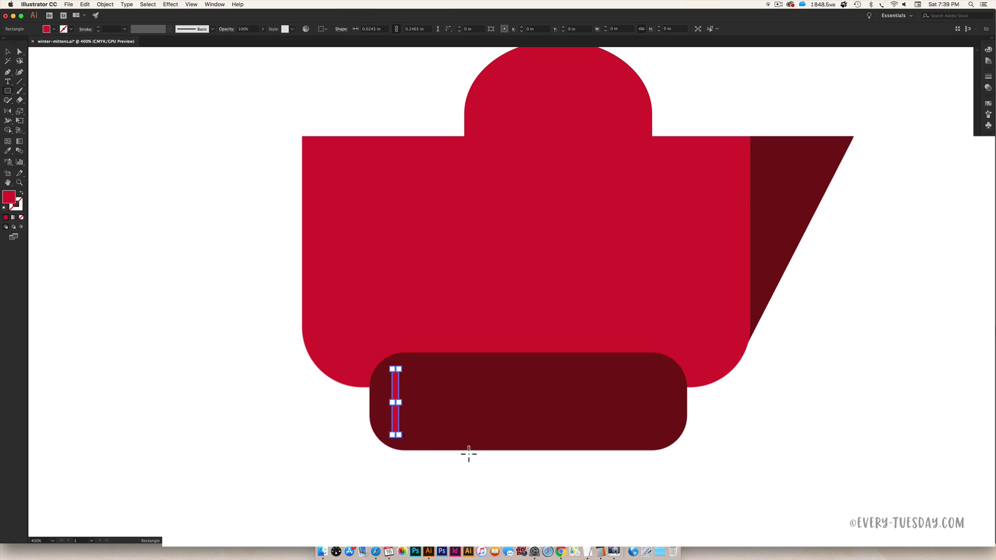
- Duplicate the thin red bar horizontally to the cuff's right end
key(v)
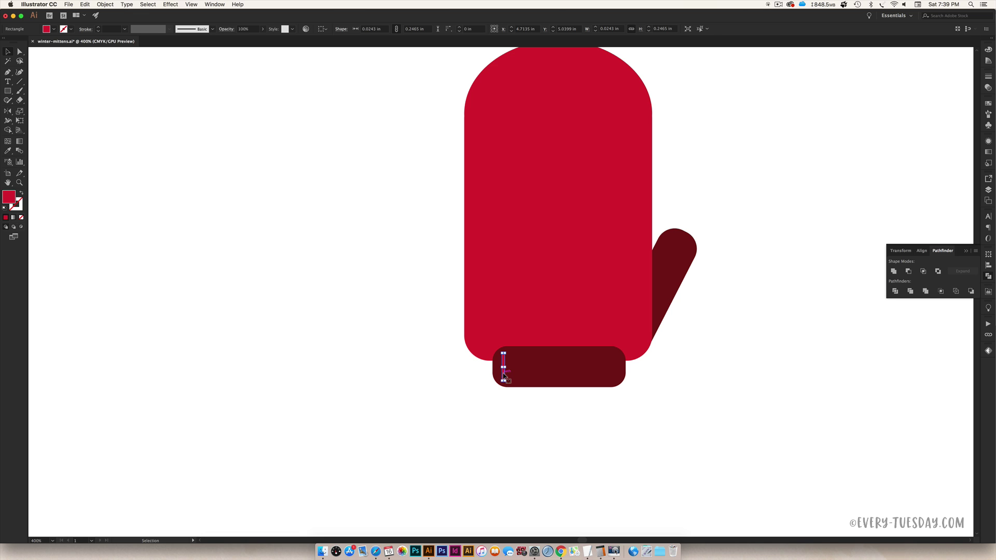
drag(504, 374, 615, 373)
click(733, 377)
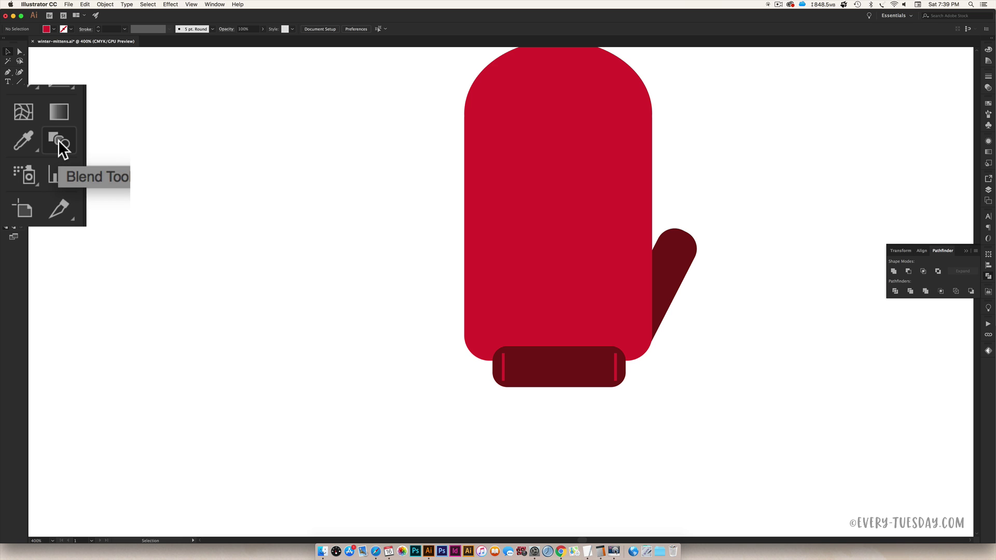
- Blend the two red bars on the cuff using 15 specified steps to form the ribbing
double_click(19, 150)
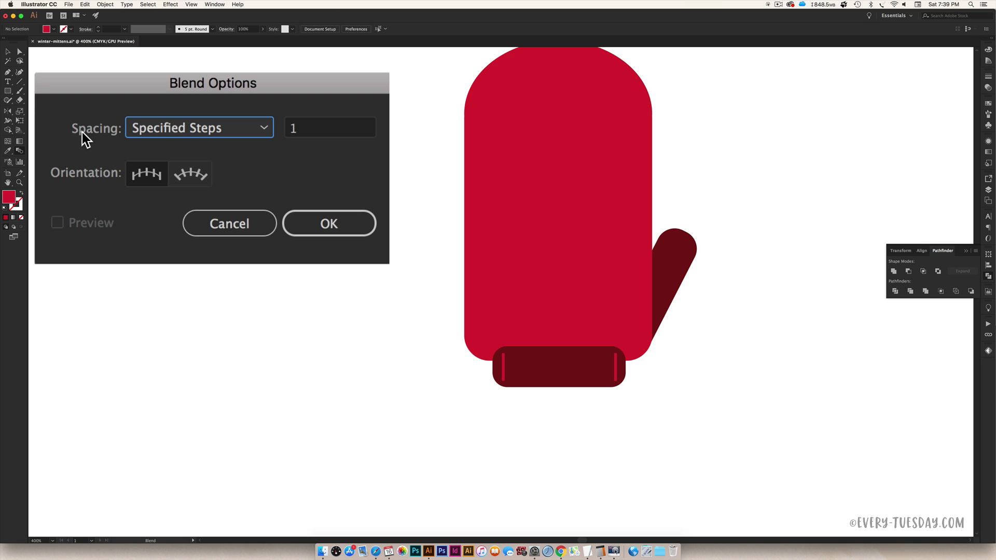
click(190, 126)
click(186, 174)
key(Tab)
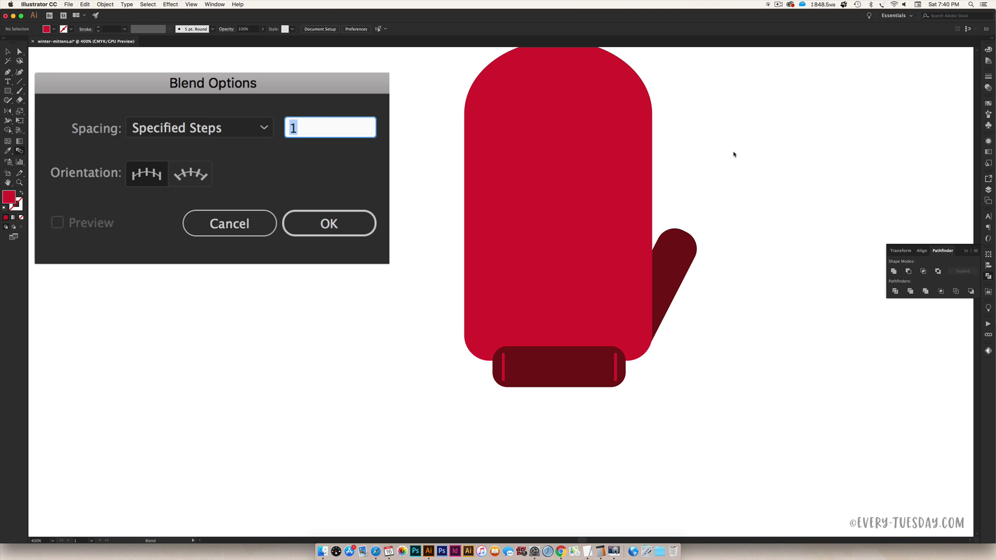
text(15)
click(332, 226)
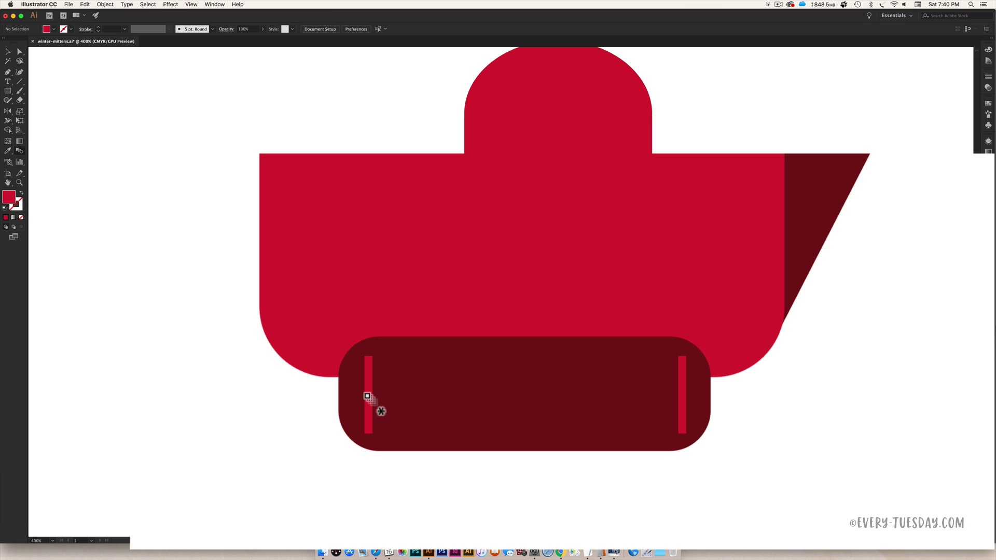
click(368, 394)
click(683, 395)
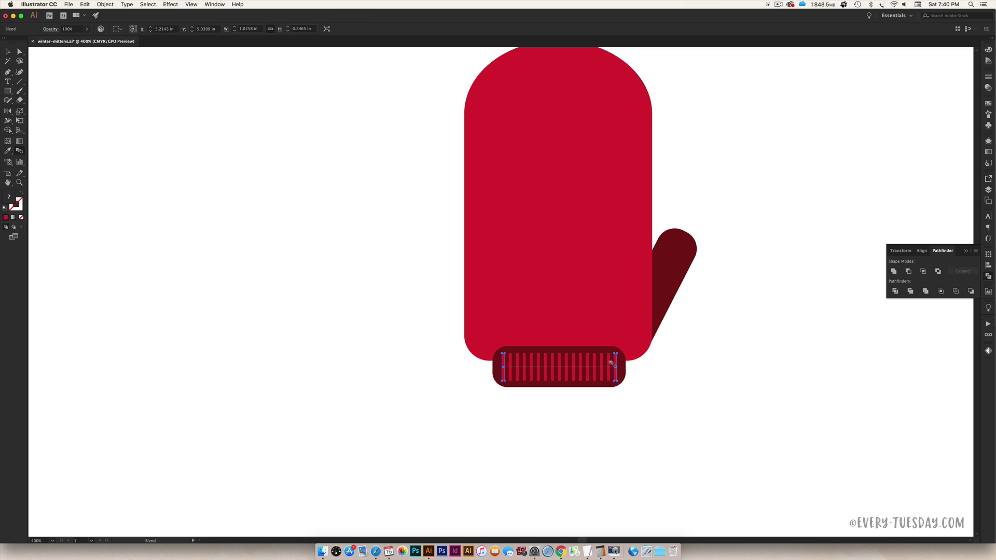
key(v)
click(782, 374)
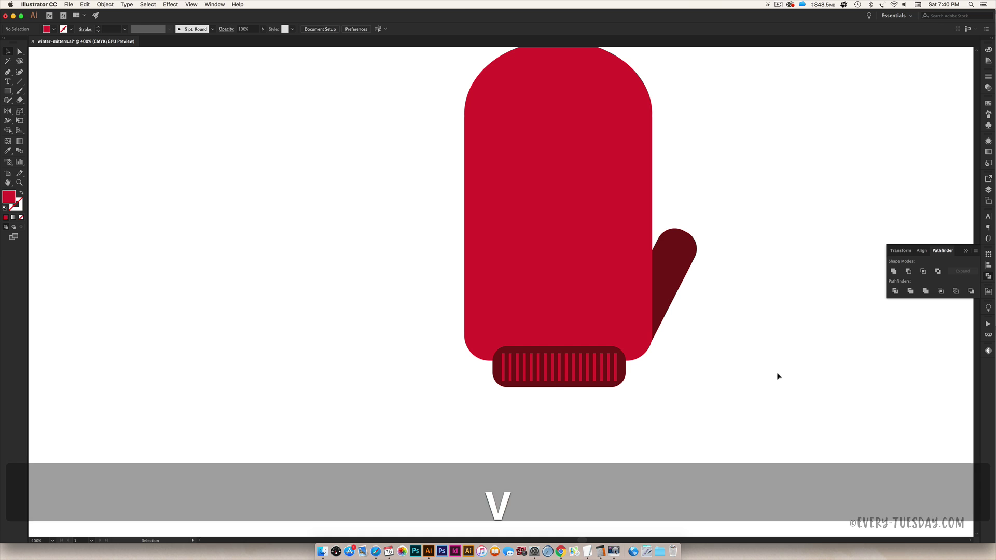
- Draw a closed, narrow four-cornered shadow shape with the Pen tool over the thumb's inner side, along the new mitten body's edge
key(super+minus)
key(super+minus)
key(super+minus)
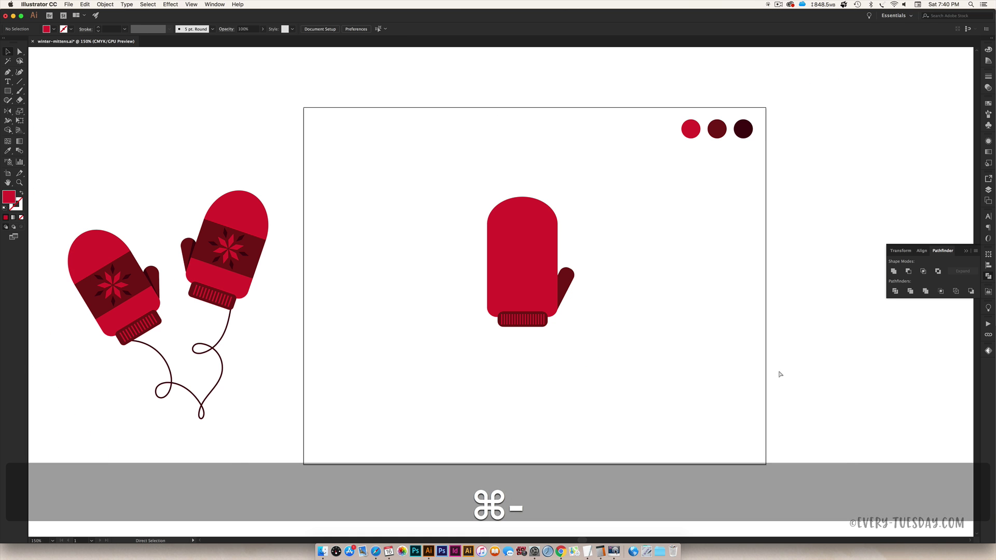
key(space)
drag(652, 308, 672, 353)
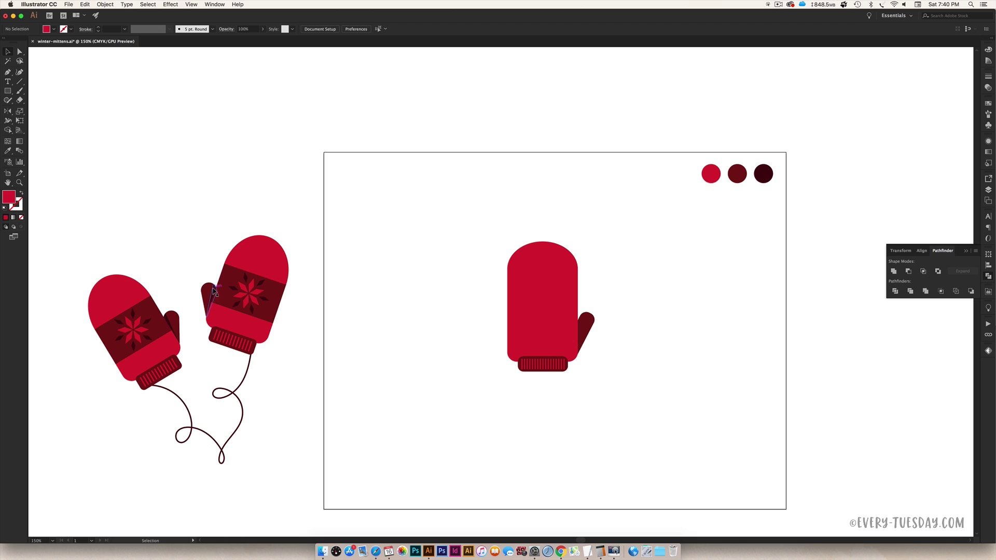
key(super+equal)
key(super+equal)
key(super+equal)
key(super+equal)
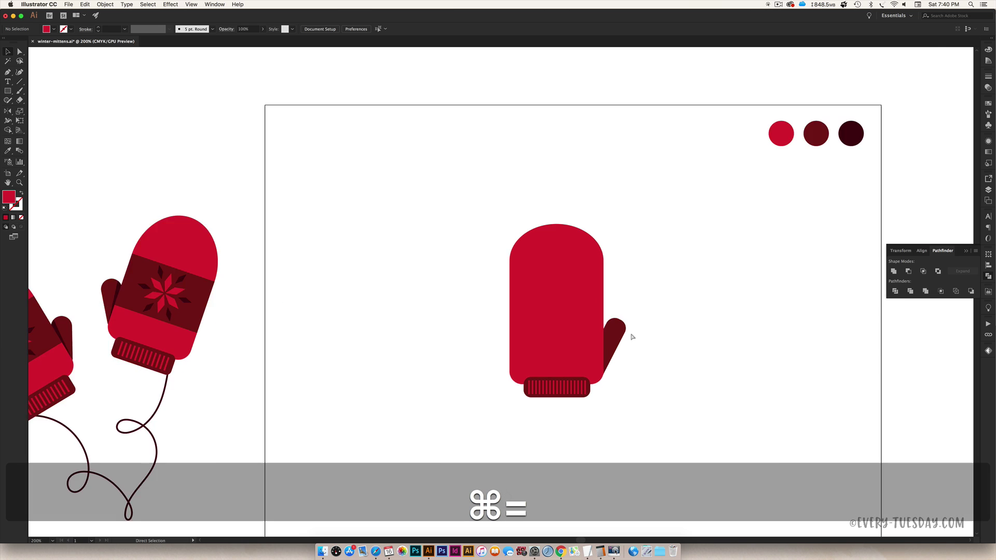
key(space)
drag(730, 289, 386, 142)
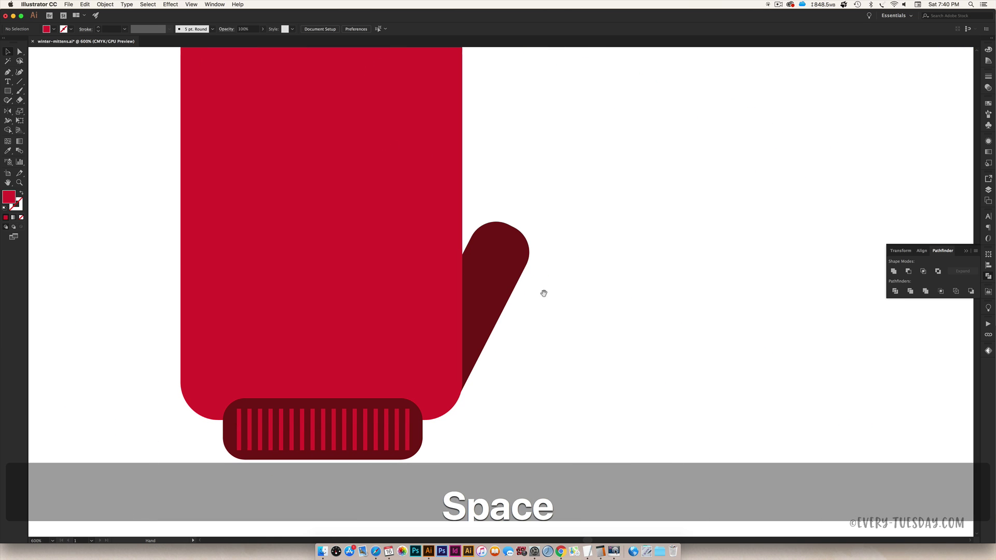
key(p)
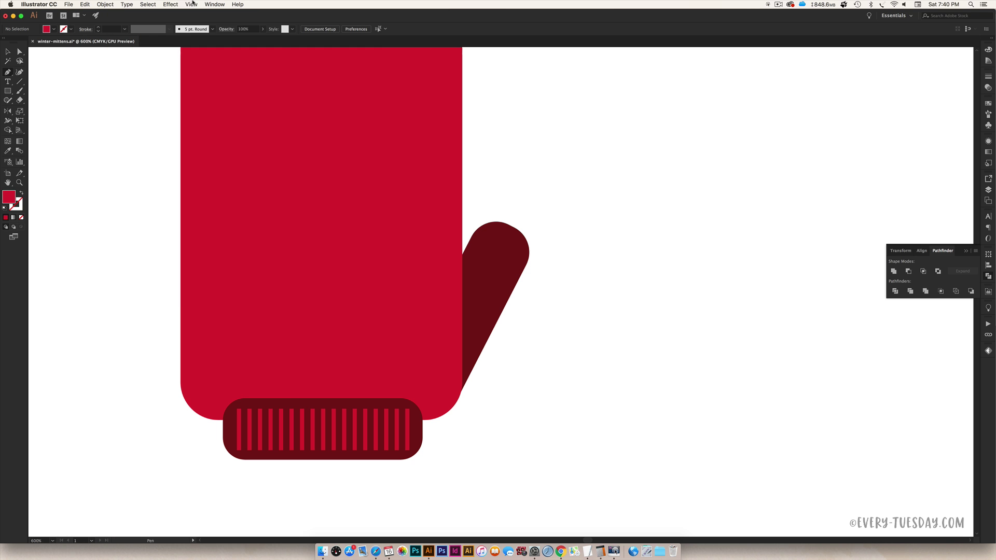
click(191, 4)
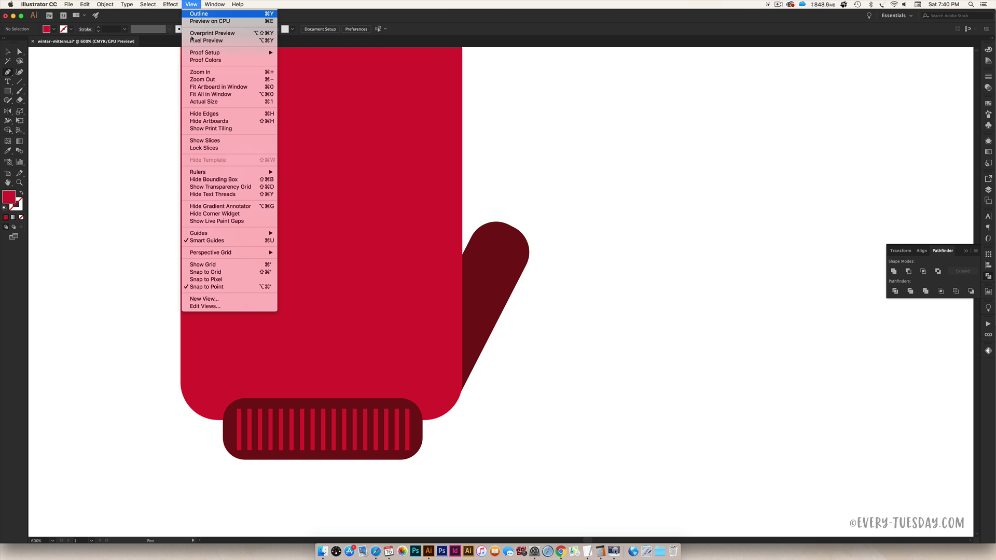
click(580, 378)
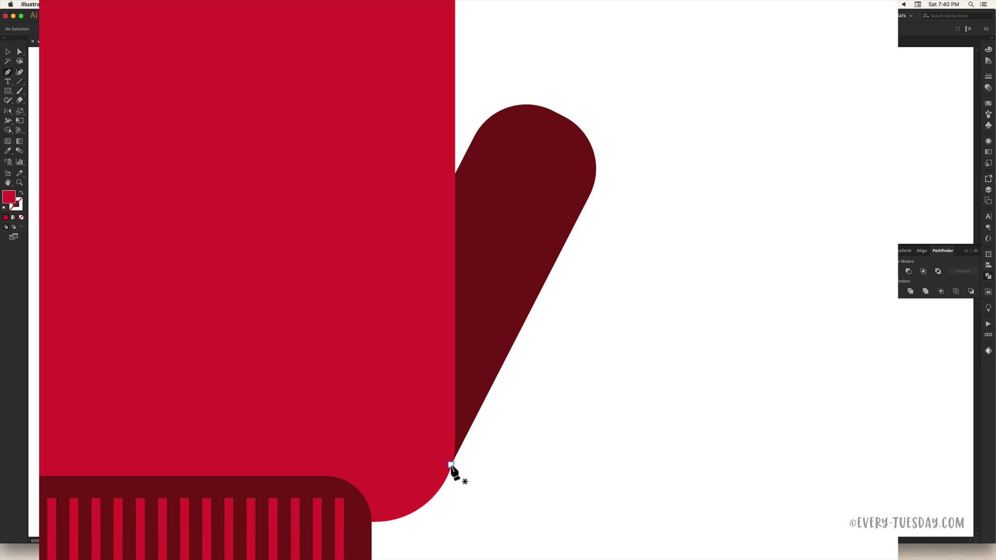
click(451, 465)
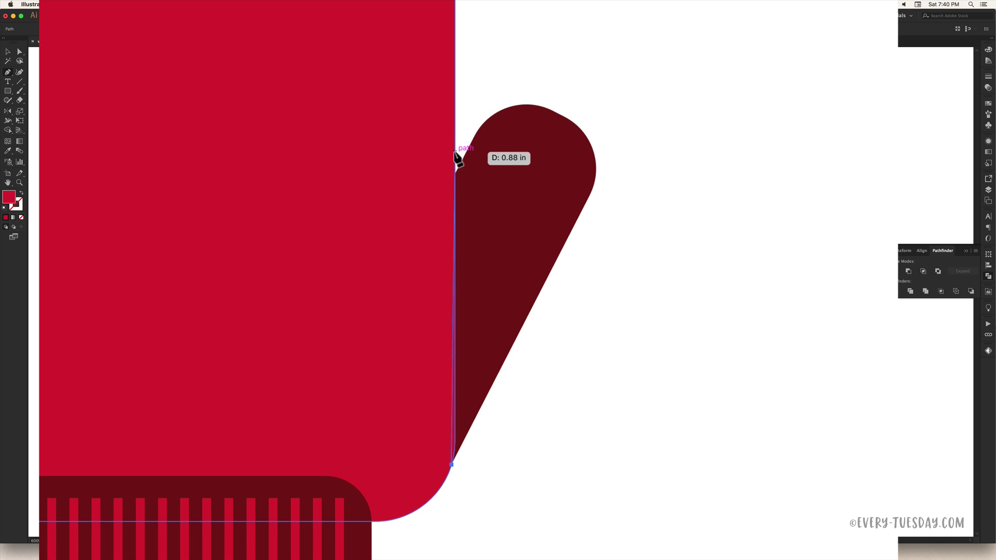
click(455, 154)
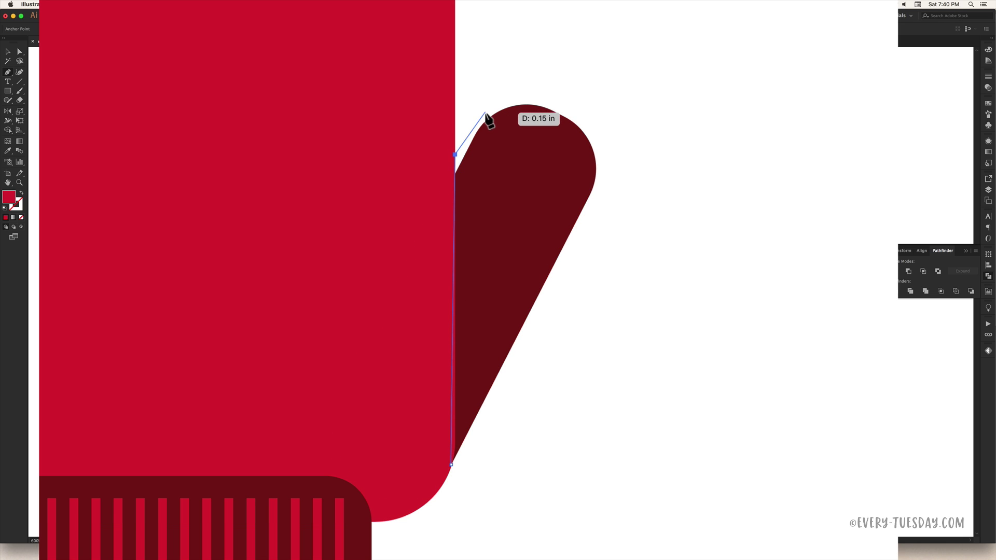
click(484, 115)
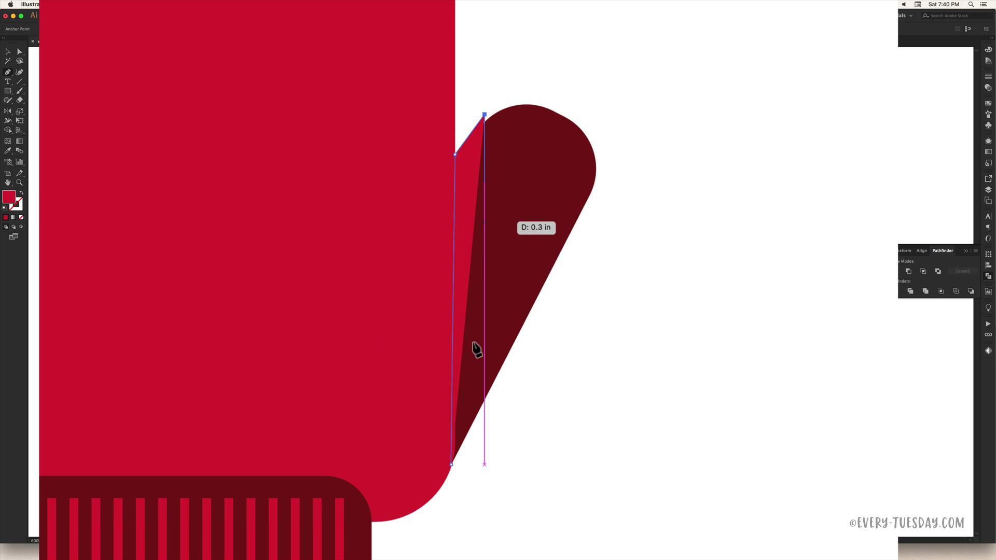
click(459, 449)
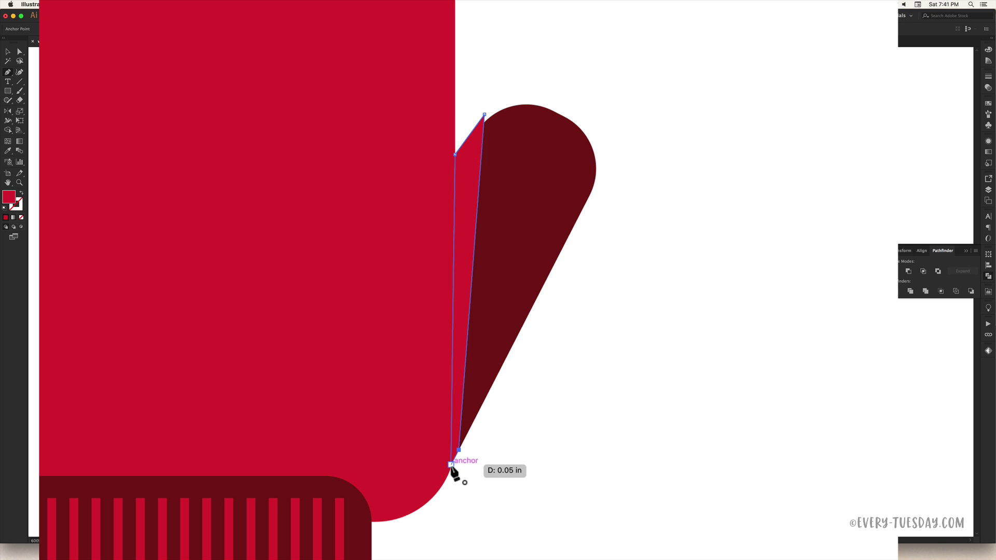
click(451, 464)
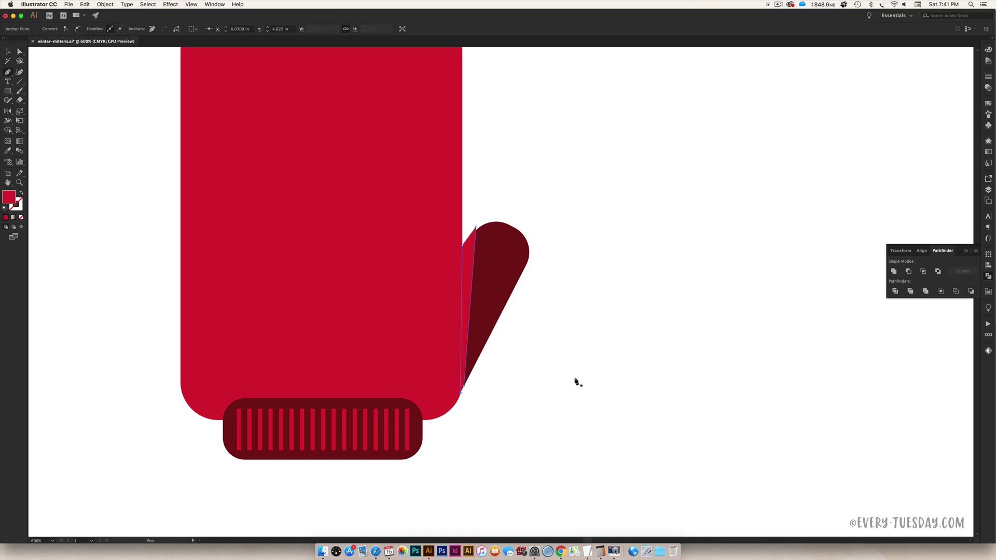
- Fill the thumb's shadow shape with the darkest maroon from the sample circles
key(super+minus)
key(super+minus)
key(super+minus)
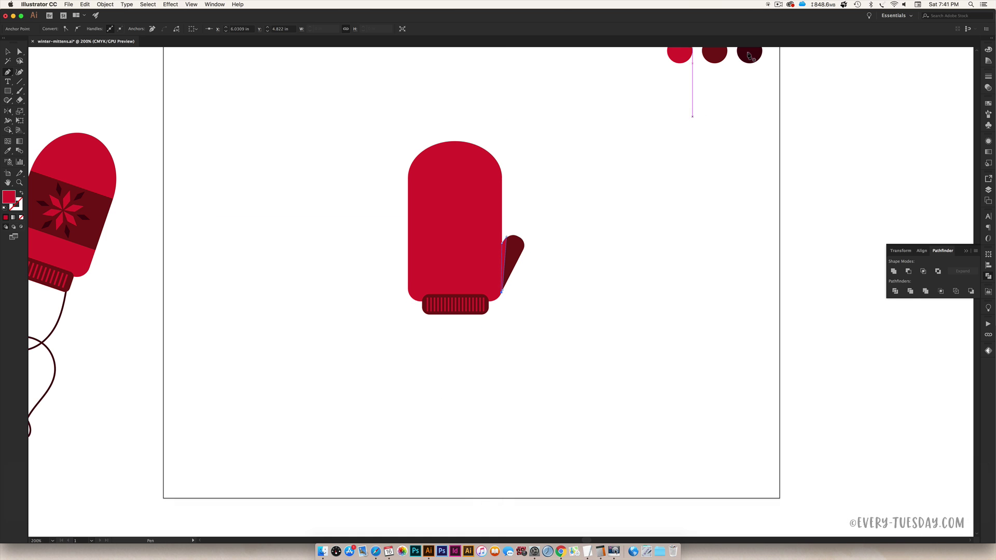
key(i)
click(753, 54)
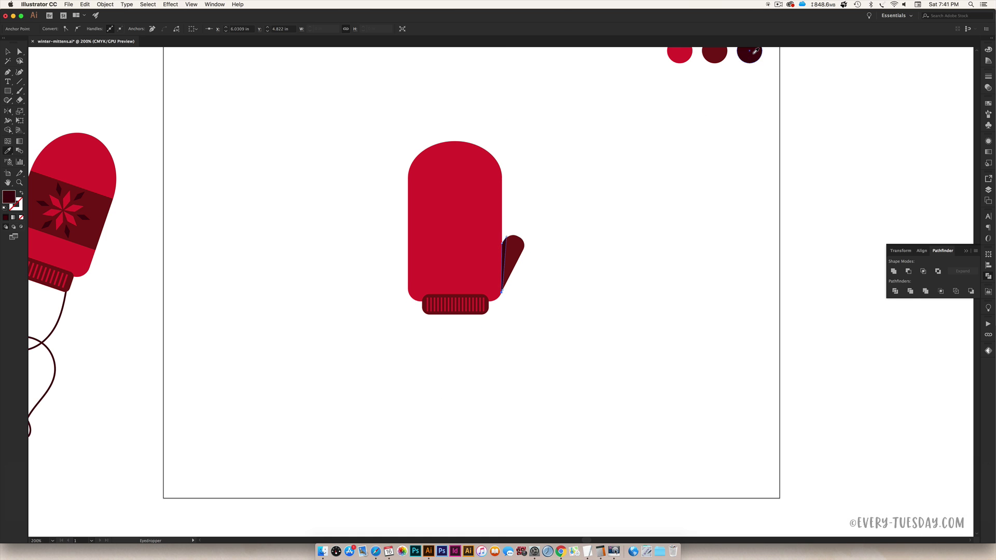
- Trim away the part of the shadow shape that extends beyond the thumb's outline, using the Shape Builder tool
key(super+equal)
key(super+equal)
key(super+equal)
key(super+equal)
key(super+equal)
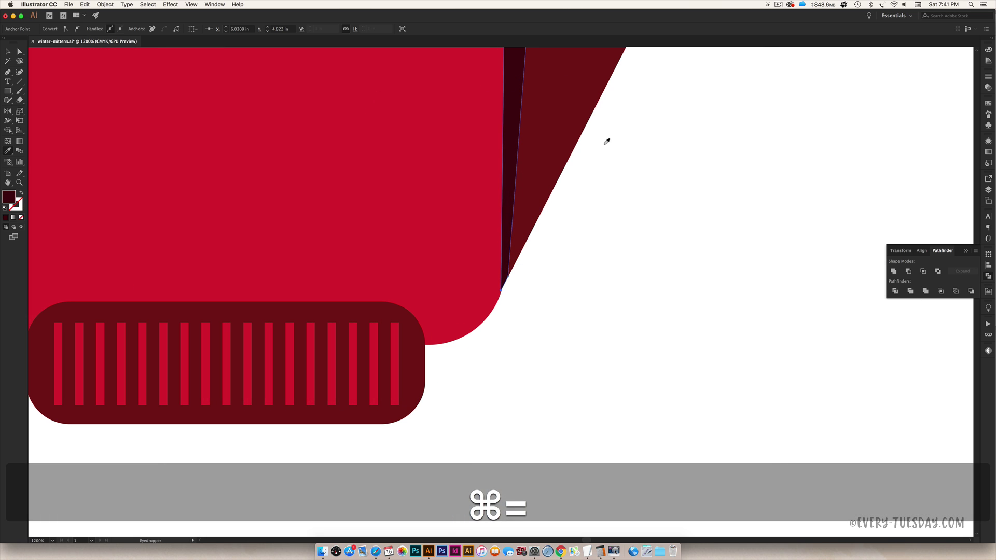
key(space)
drag(611, 121, 600, 262)
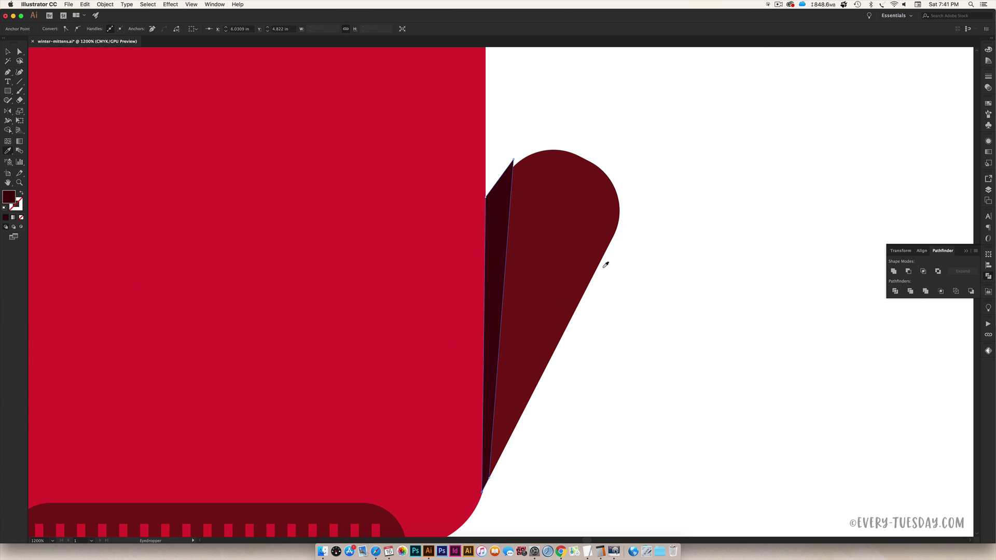
key(v)
click(648, 275)
click(567, 179)
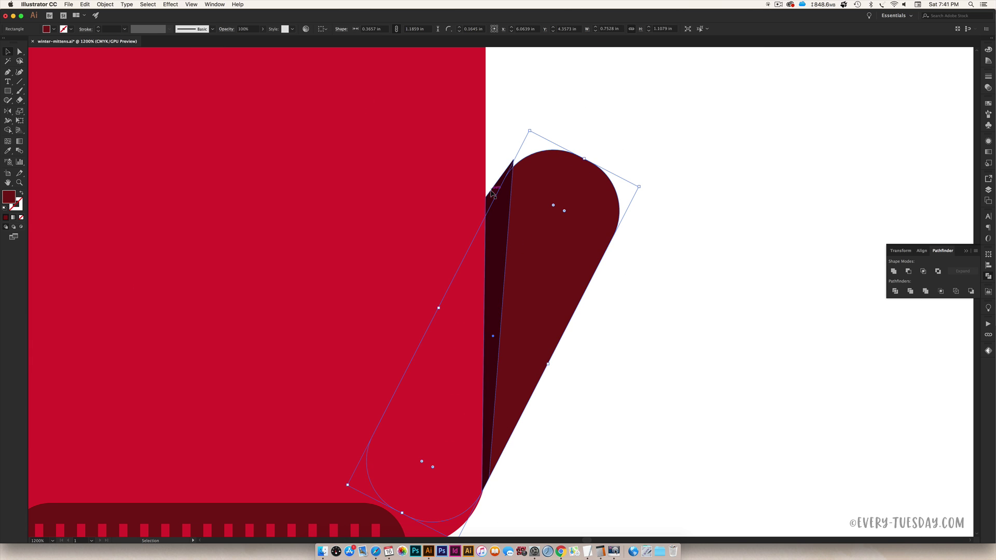
shift+click(491, 197)
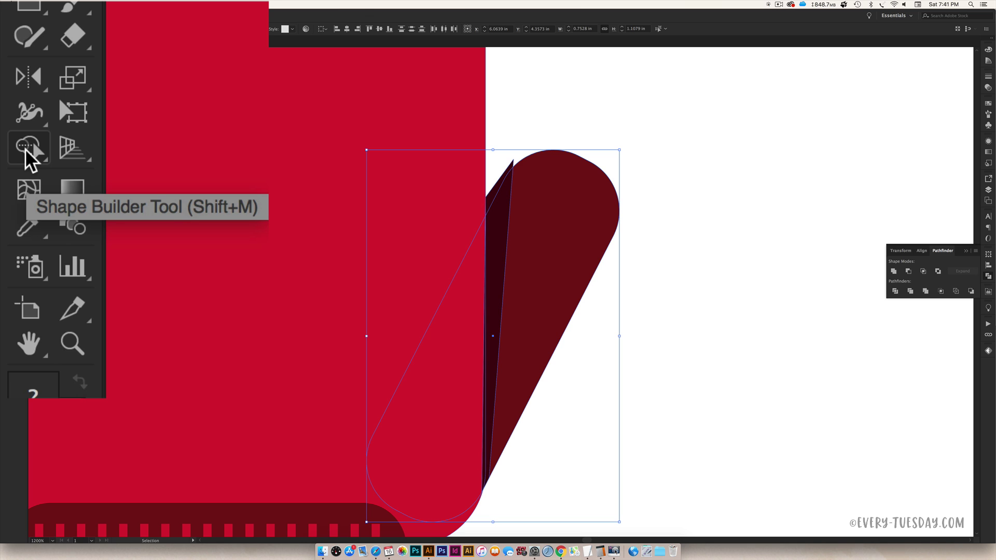
click(7, 131)
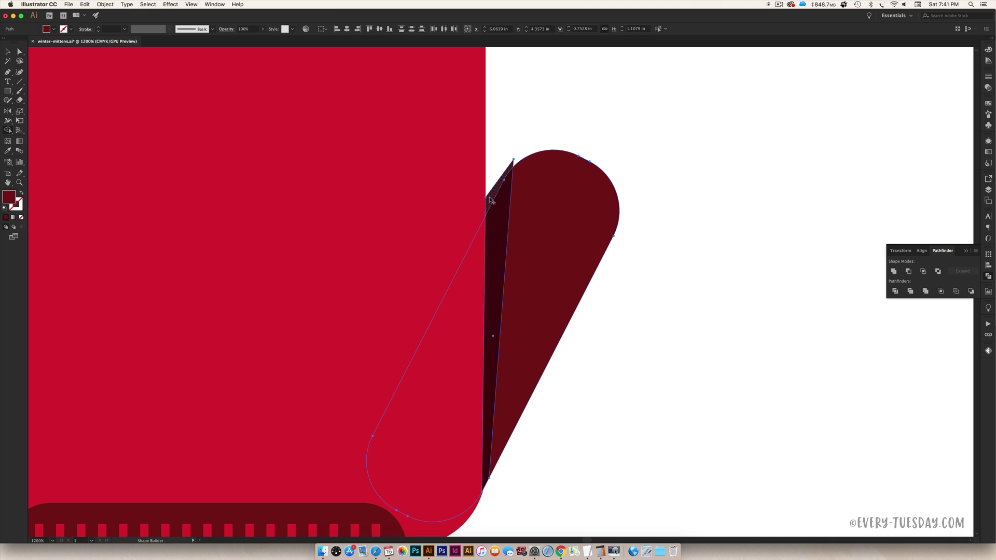
key(alt)
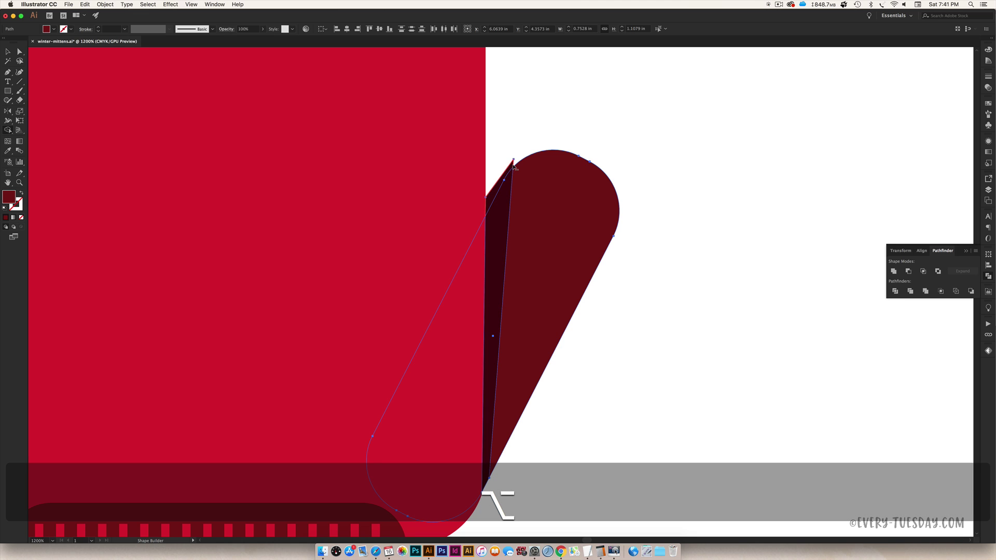
alt+click(493, 198)
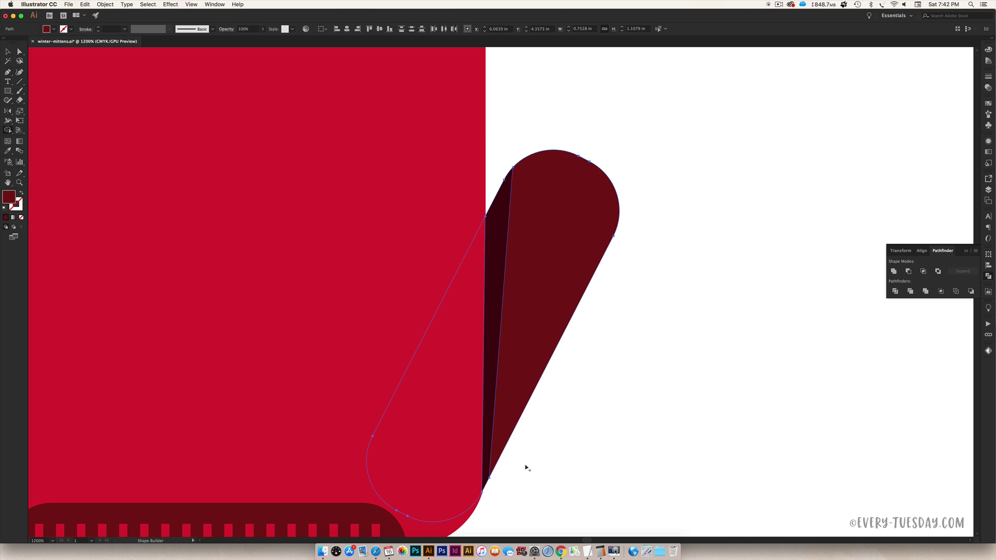
- Arrange the thumb's shadow shape behind the mitten body so it no longer overlaps the body's lower corner
key(super+equal)
key(super+equal)
key(super+equal)
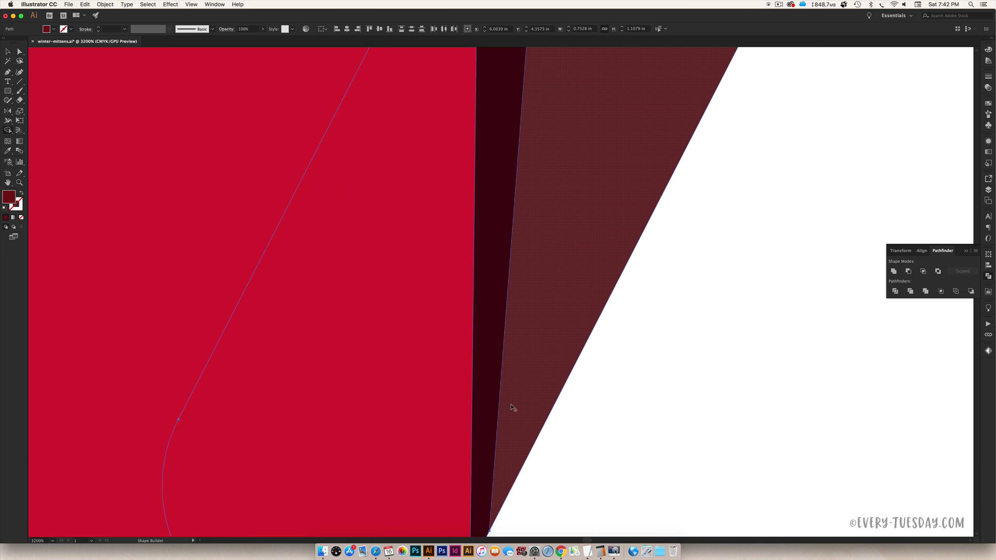
scroll(513, 408, down, 2)
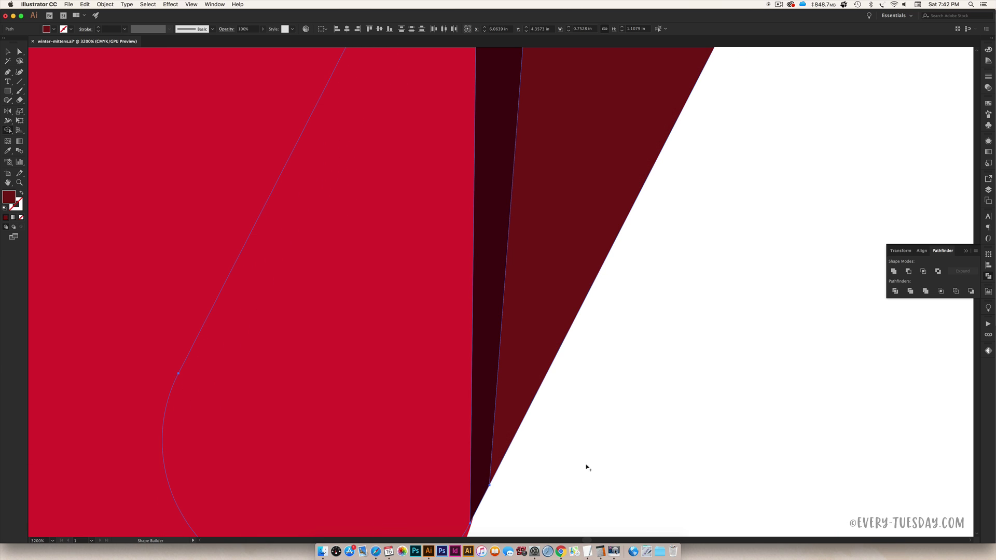
key(v)
click(628, 394)
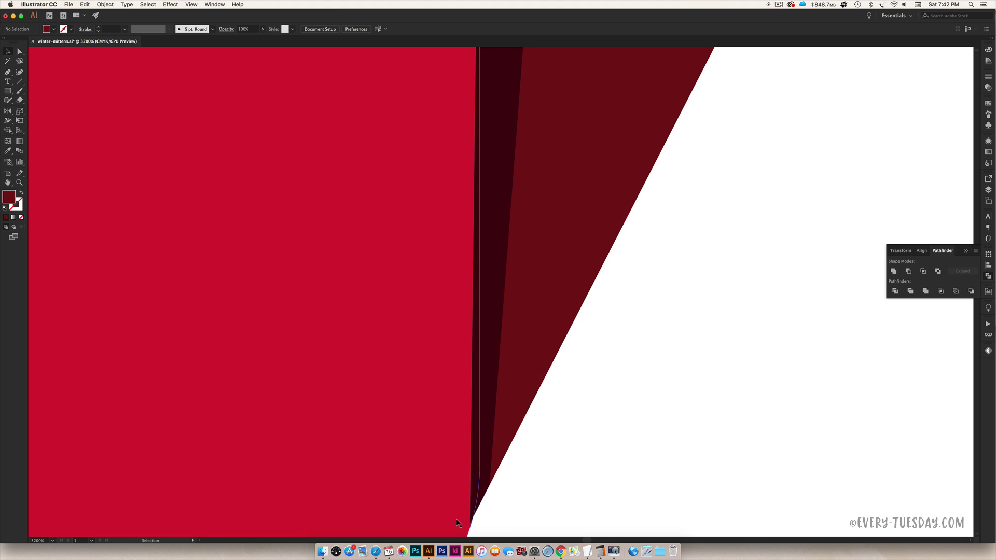
click(482, 393)
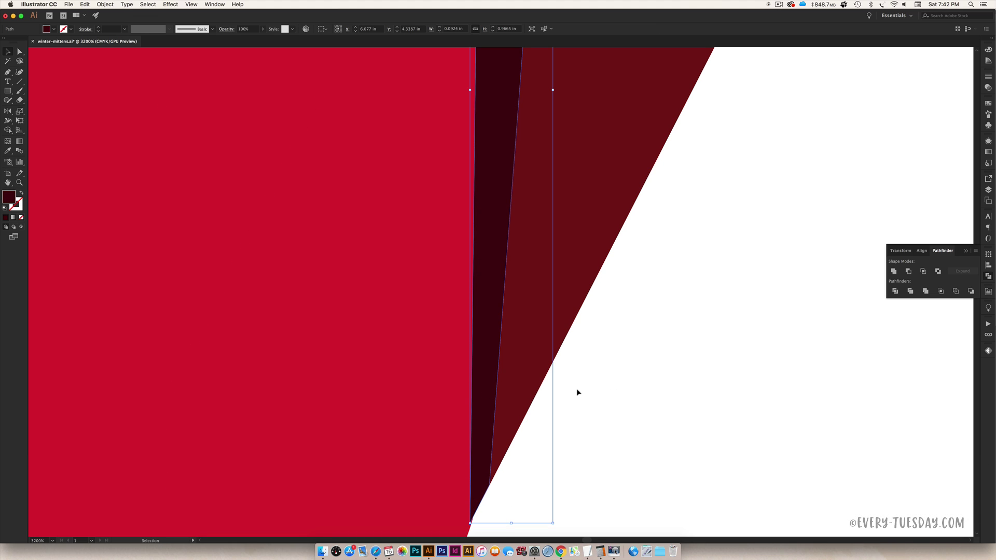
key(super+minus)
key(super+minus)
key(super+minus)
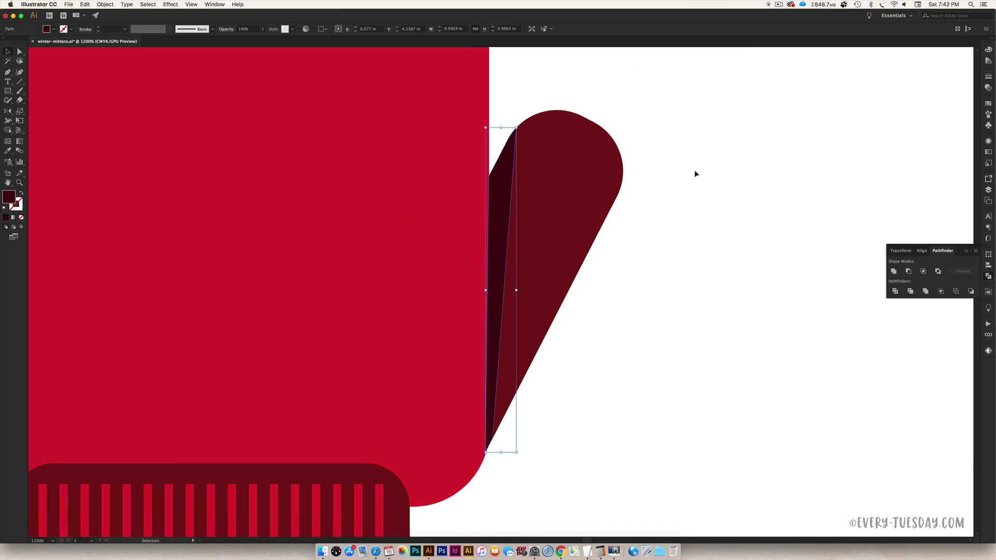
key(super)
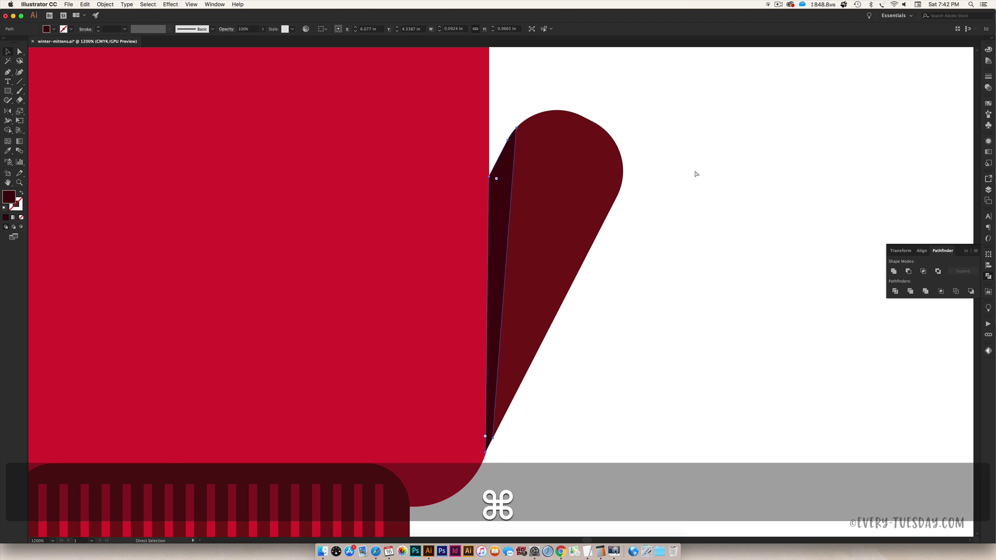
key(super)
key(super+bracketright)
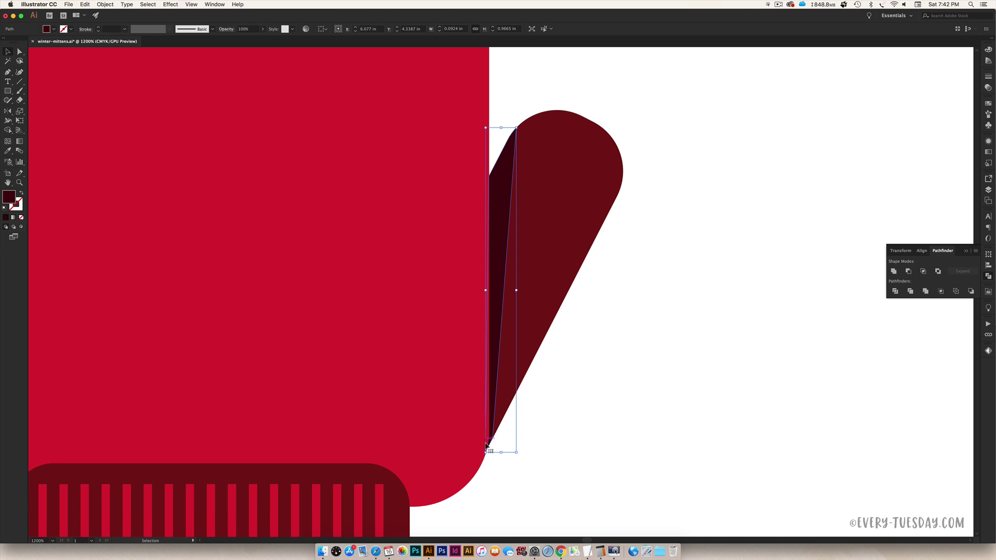
click(639, 405)
- Draw a rectangle about 1.68 by 1.25 in across the full width of the new mitten's middle as the pattern band
key(super+minus)
key(super+minus)
key(super+minus)
key(super+minus)
key(super+minus)
key(super+minus)
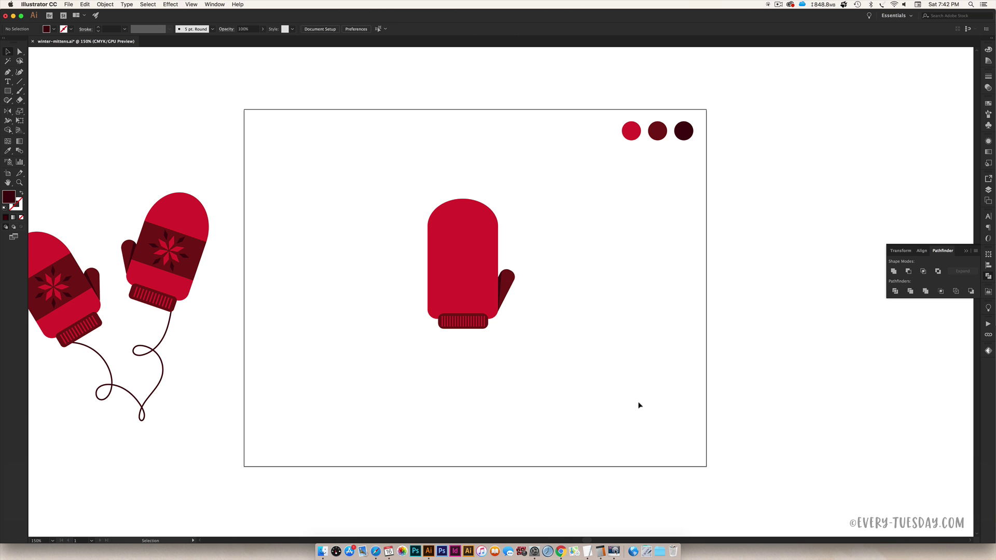
key(super+equal)
key(super+equal)
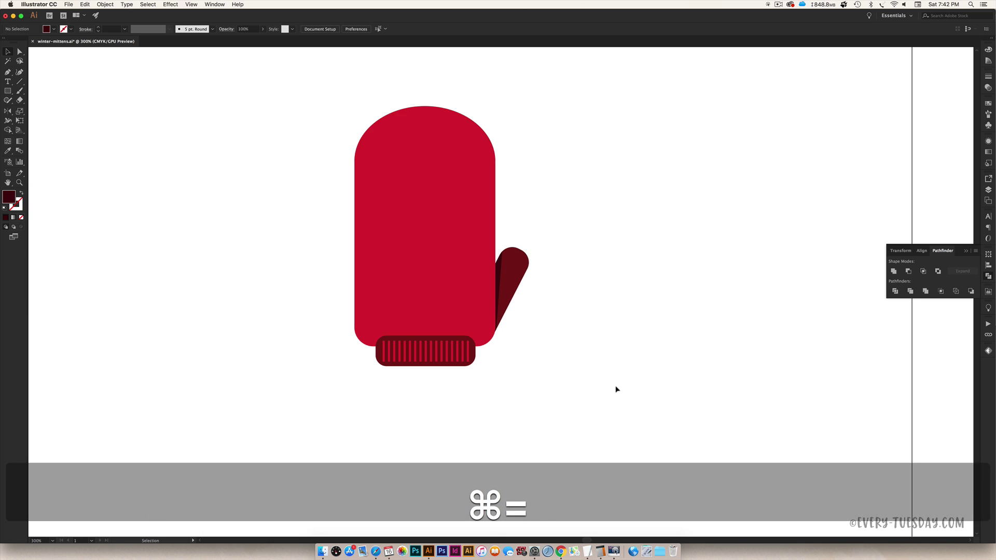
drag(616, 389, 906, 485)
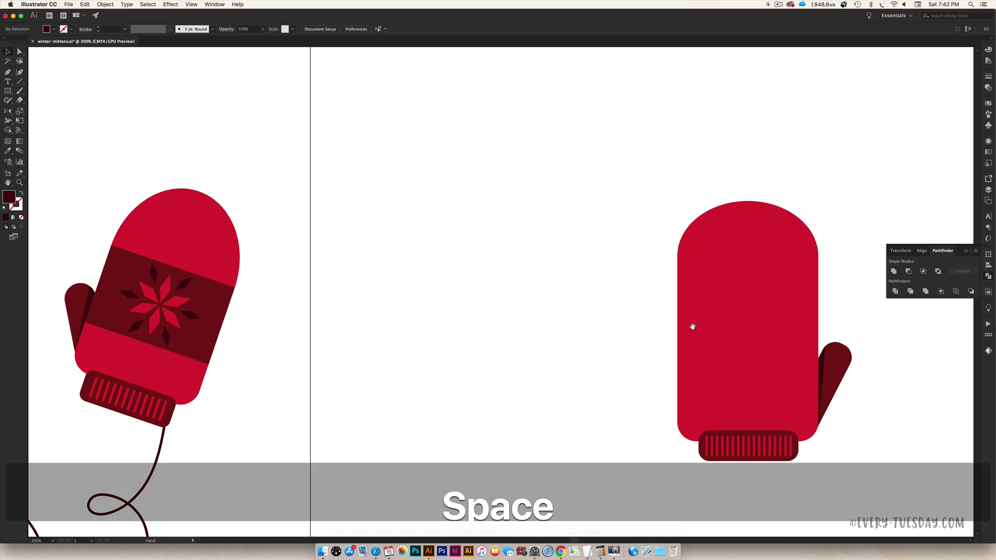
drag(694, 327, 409, 258)
key(m)
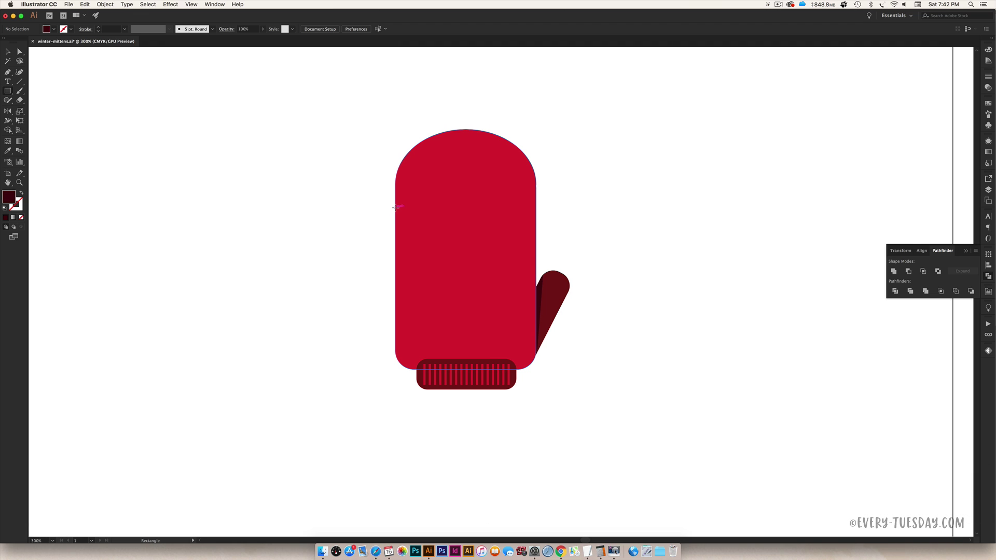
drag(396, 207, 536, 313)
key(super+equal)
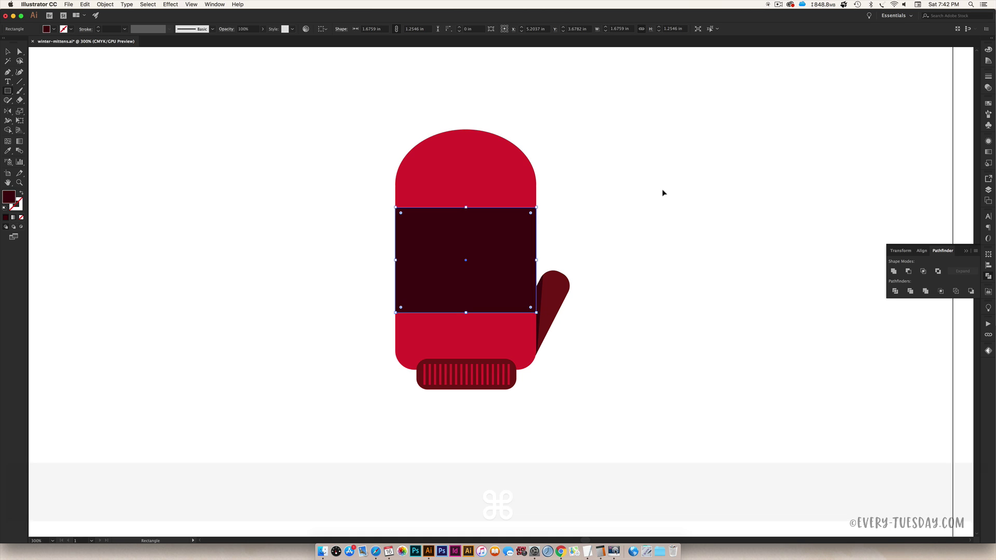
key(super+equal)
scroll(509, 292, down, 2)
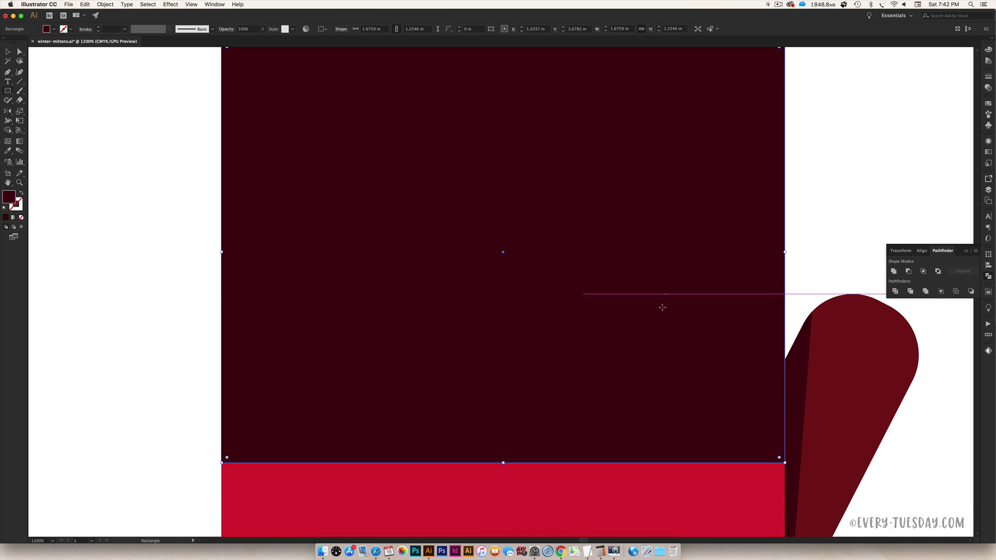
scroll(773, 270, up, 5)
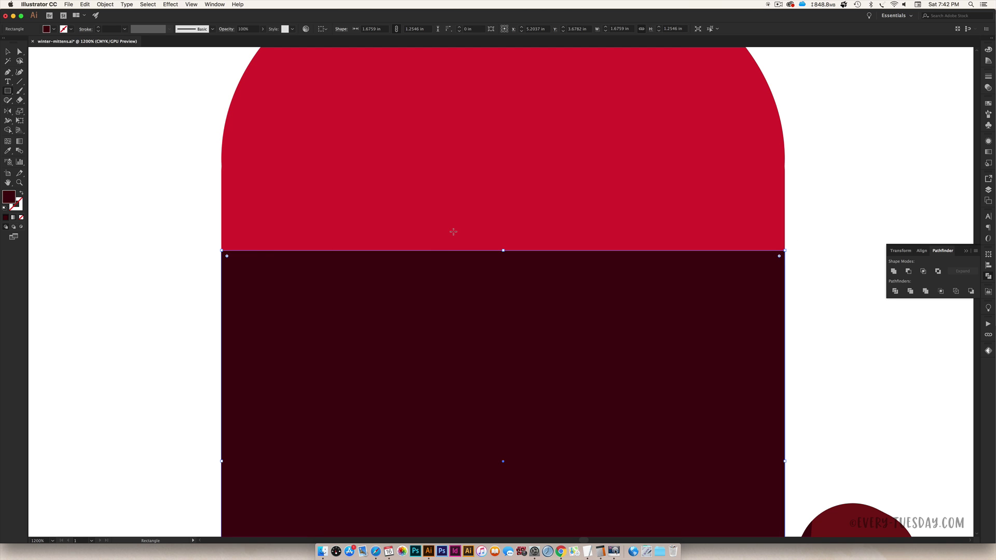
- Fill the mitten's pattern band with the middle maroon from the sample circles
key(super+minus)
key(super+minus)
key(super+minus)
key(super+minus)
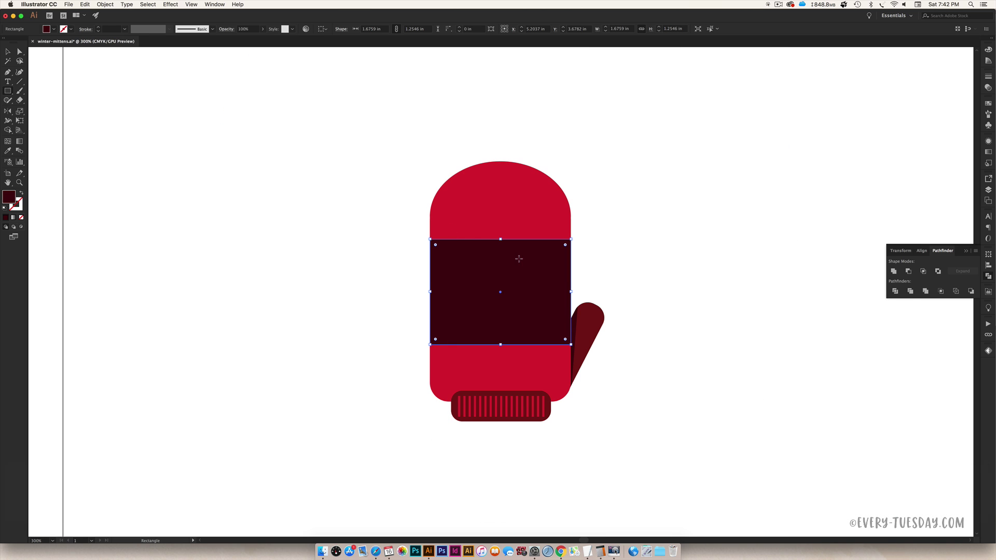
key(super+minus)
key(super+minus)
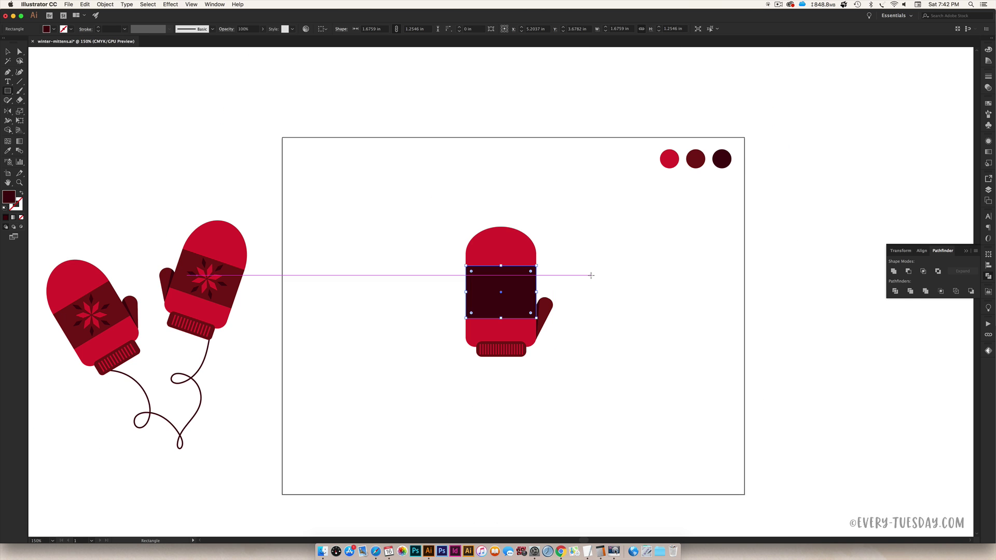
key(i)
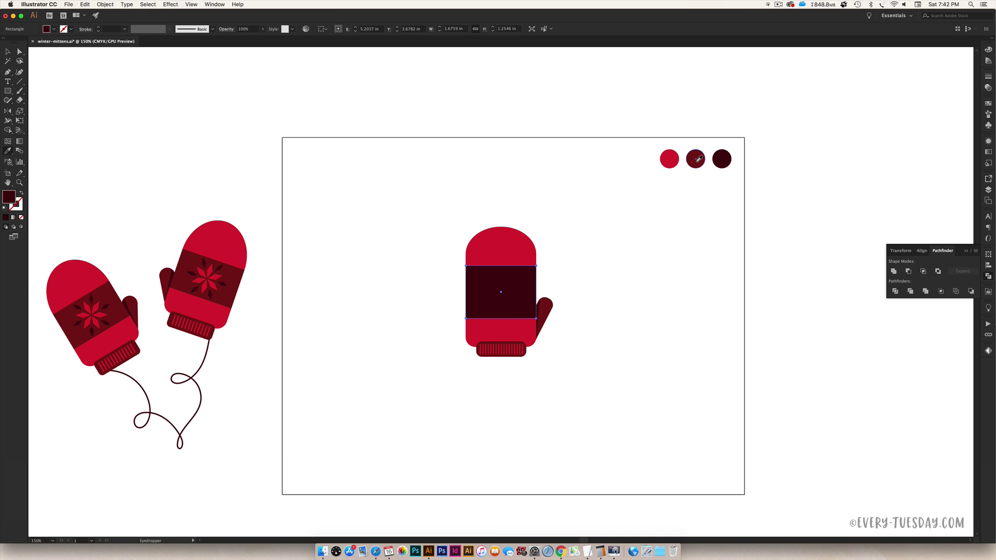
click(698, 159)
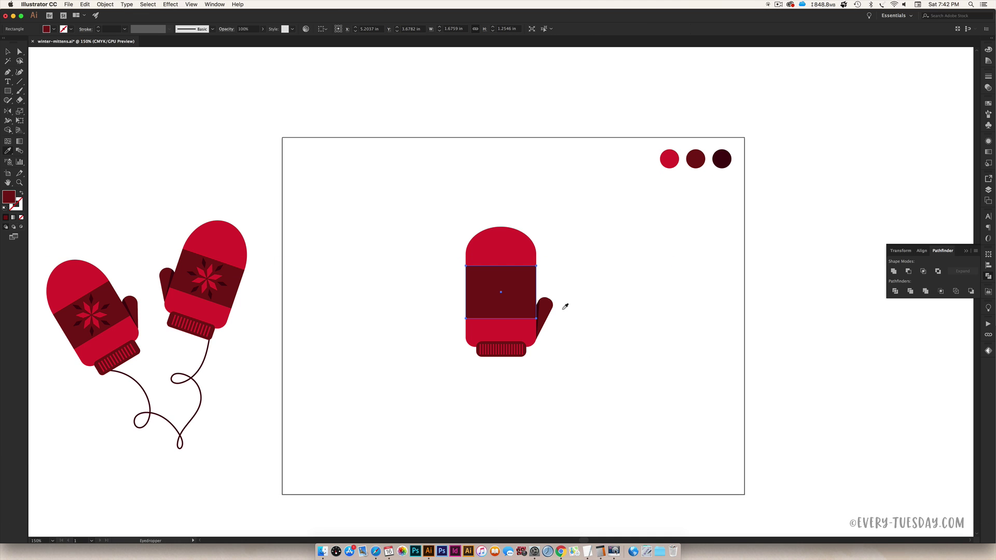
key(v)
click(629, 333)
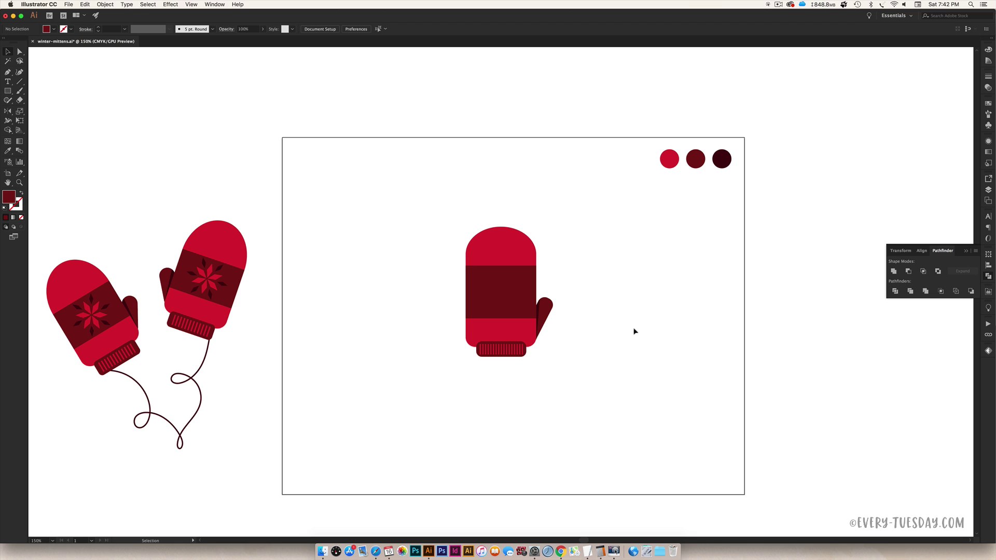
- Reduce the pattern band's height slightly from both its upper and lower edges, keeping its full width
click(484, 287)
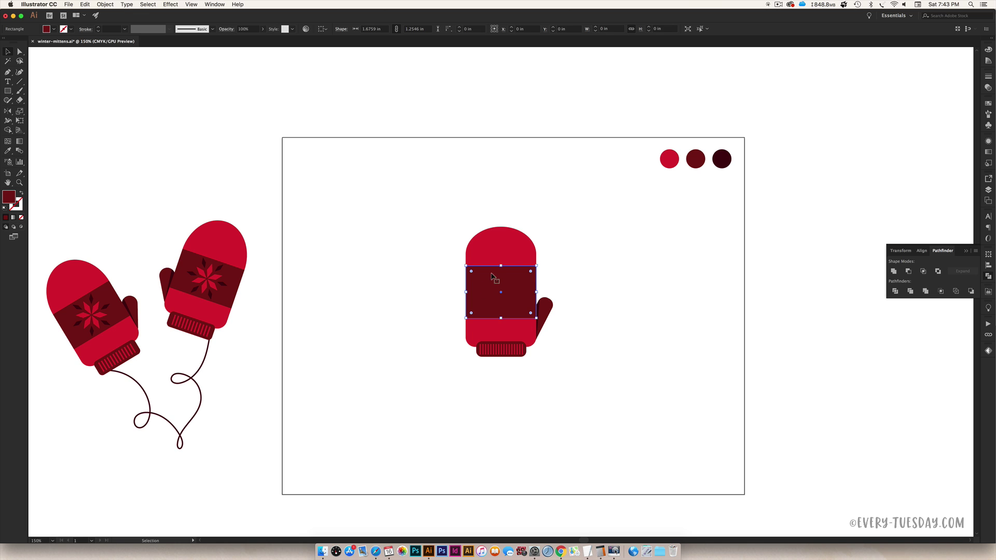
drag(502, 267, 502, 271)
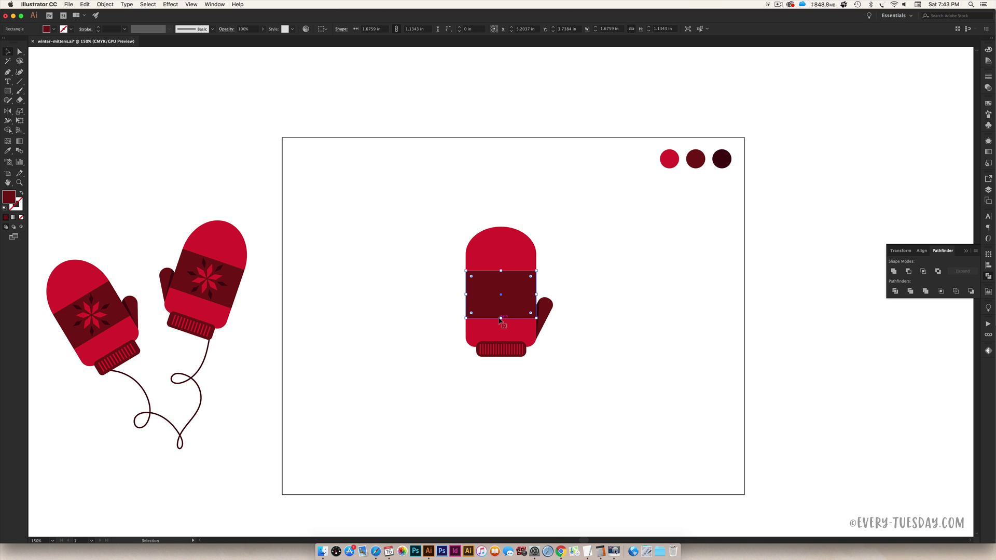
drag(501, 319, 501, 316)
click(662, 298)
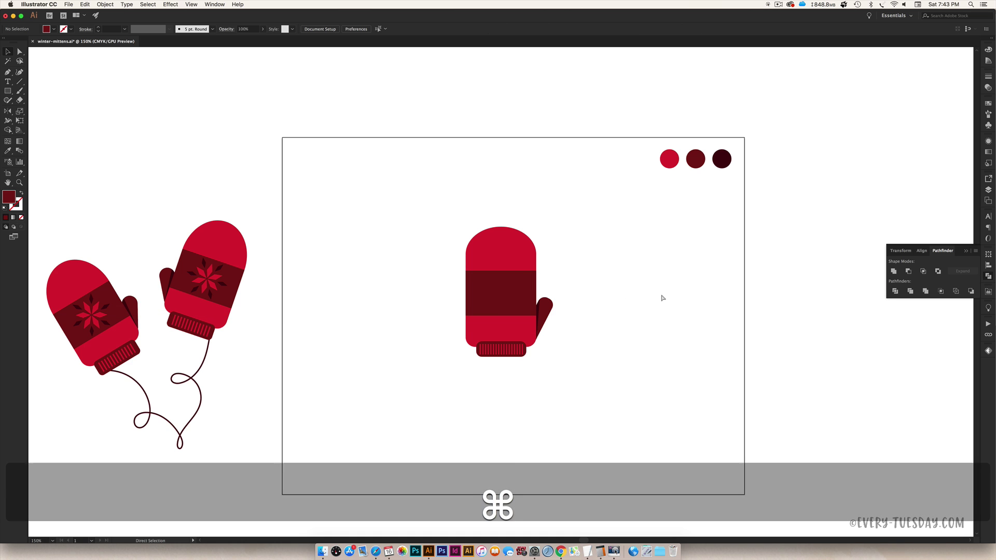
- Draw an upright four-pointed star about 1.6 in wide on the empty artboard beside the mitten
key(super+equal)
key(super+equal)
key(space)
scroll(281, 306, left, 10)
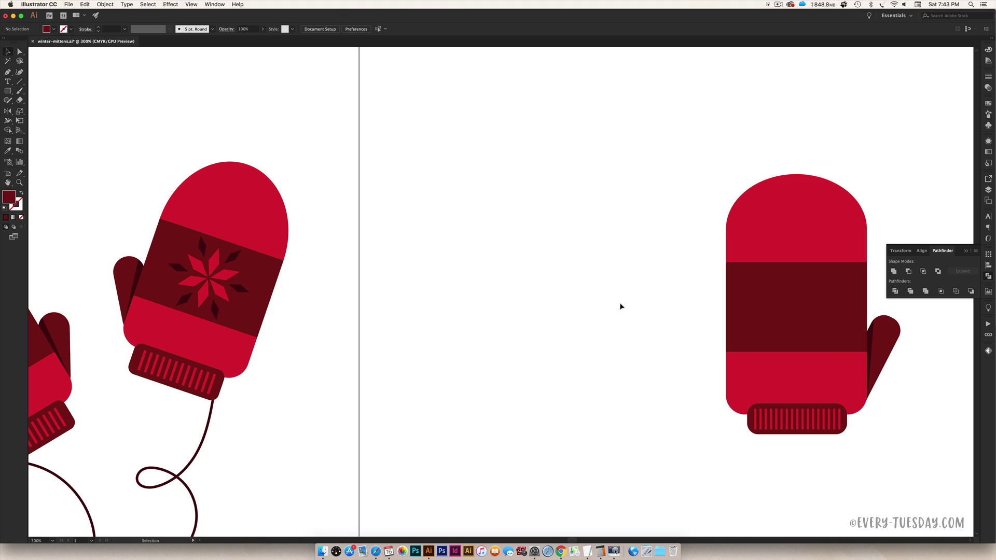
key(space)
drag(621, 307, 313, 265)
drag(648, 269, 467, 306)
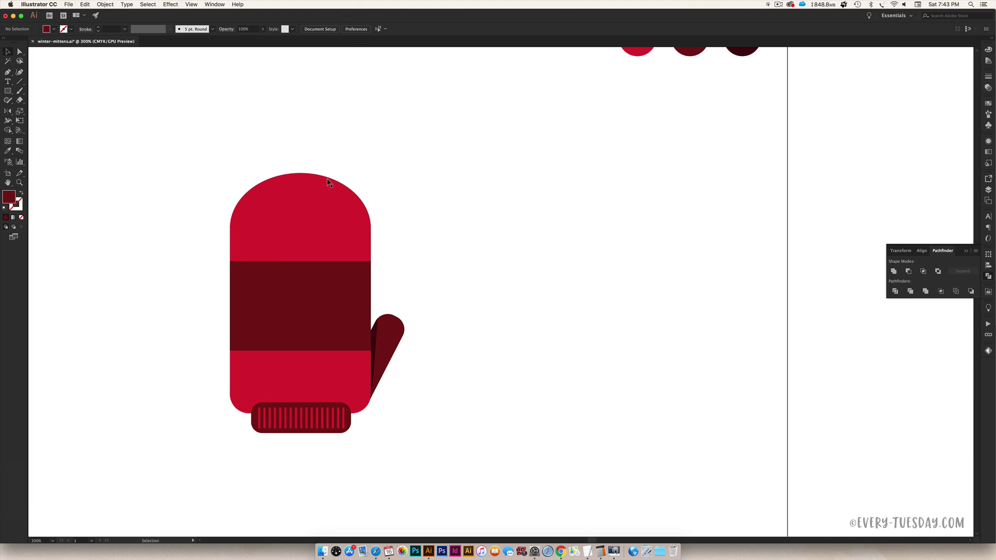
drag(8, 93, 100, 156)
drag(526, 174, 570, 254)
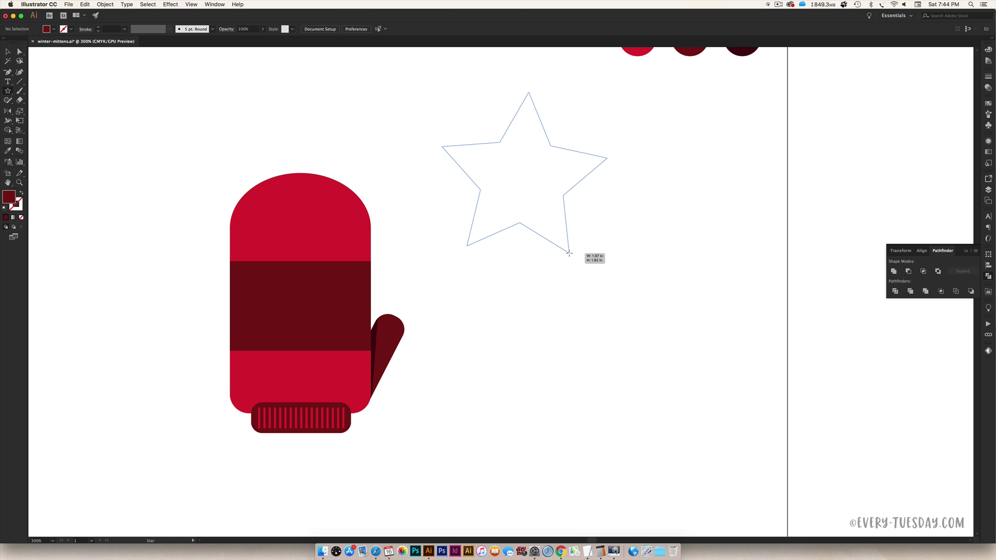
key(Down)
drag(569, 254, 589, 194)
key(shift)
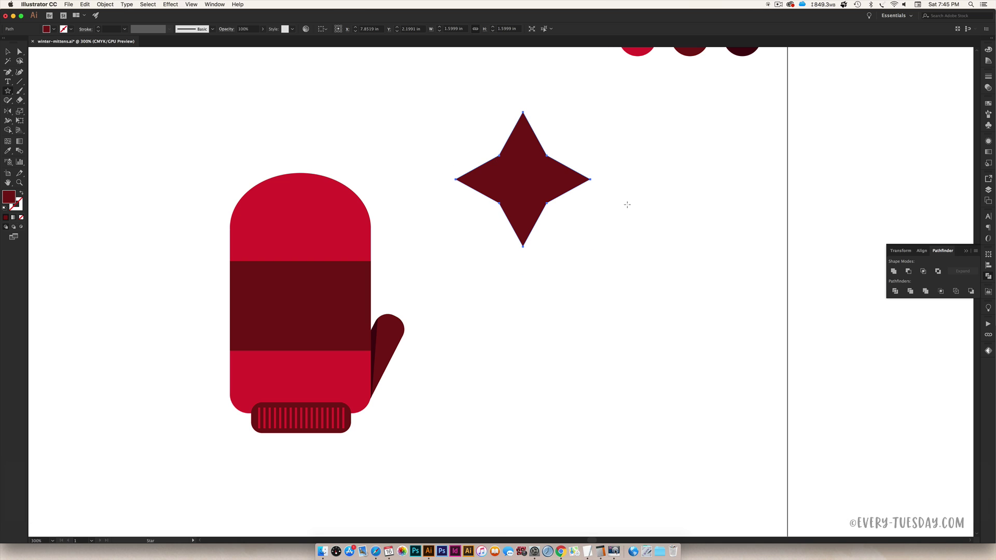
- Narrow the star to about 0.74 in wide and delete its four inner anchor points to leave a diamond
key(v)
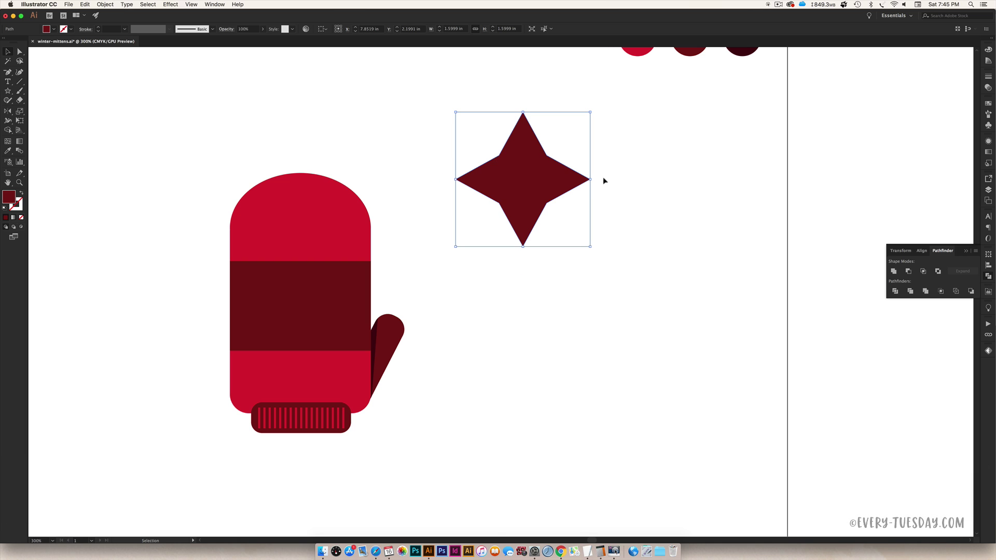
drag(590, 179, 519, 180)
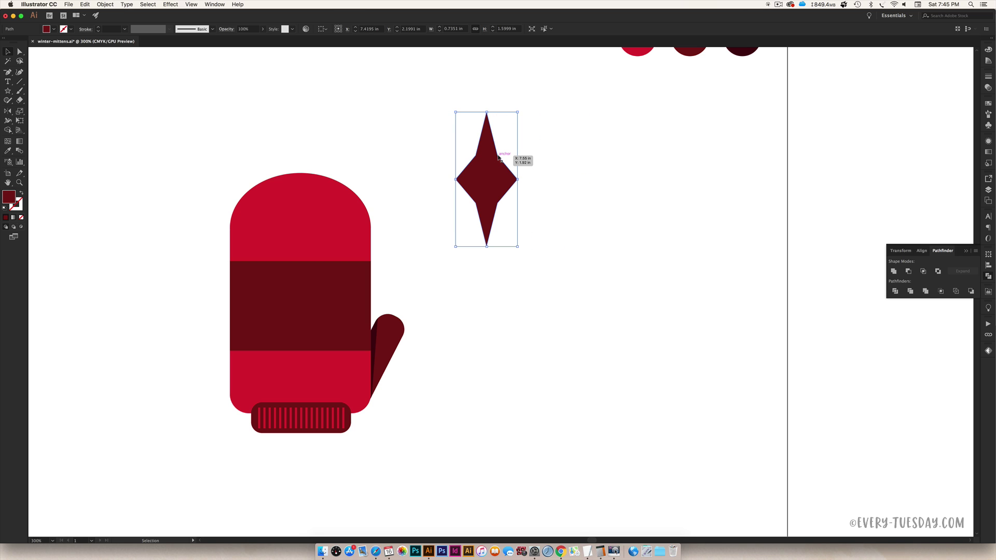
key(minus)
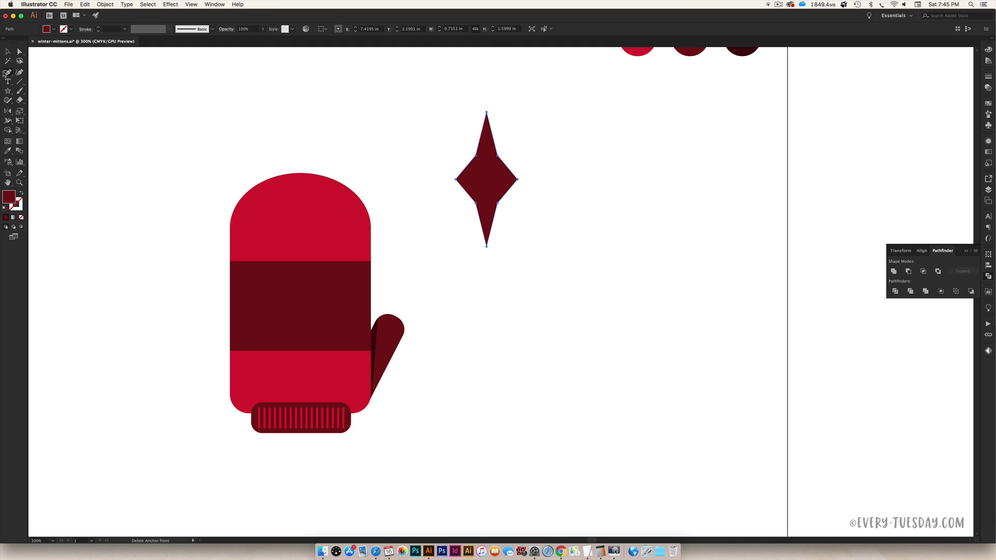
click(7, 73)
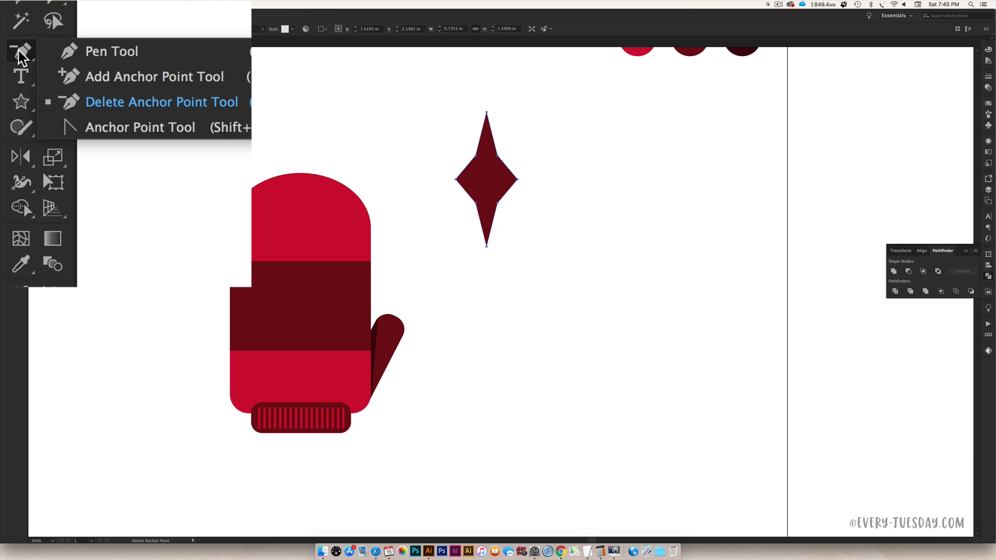
click(163, 107)
click(498, 155)
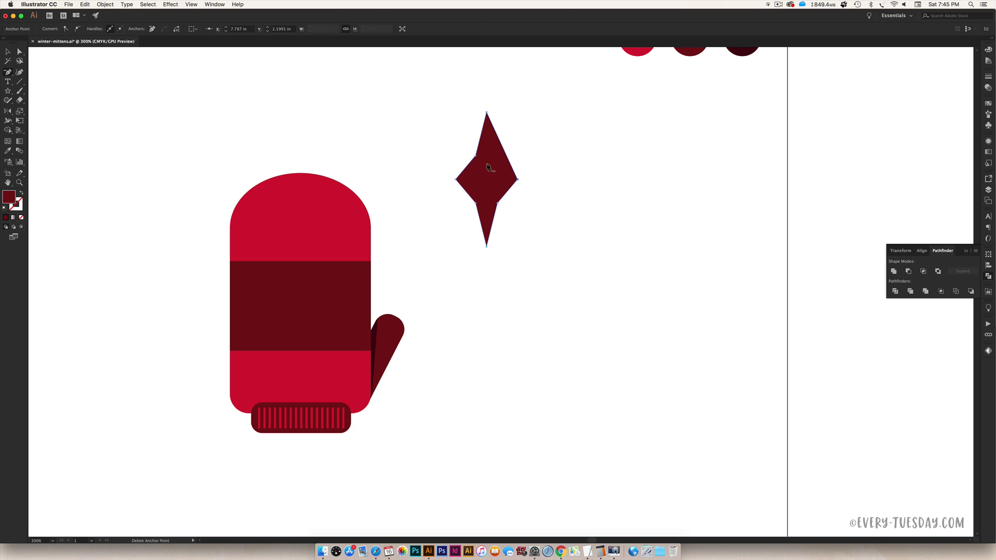
click(476, 155)
click(476, 204)
click(497, 204)
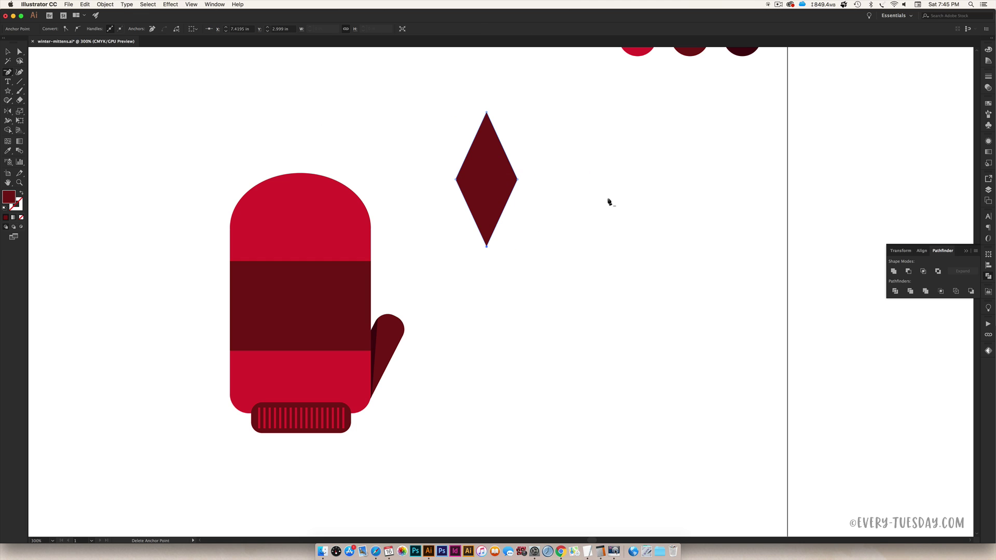
- Scale the diamond down to about 0.11 by 0.37 in and place it in the upper middle of the pattern band
key(v)
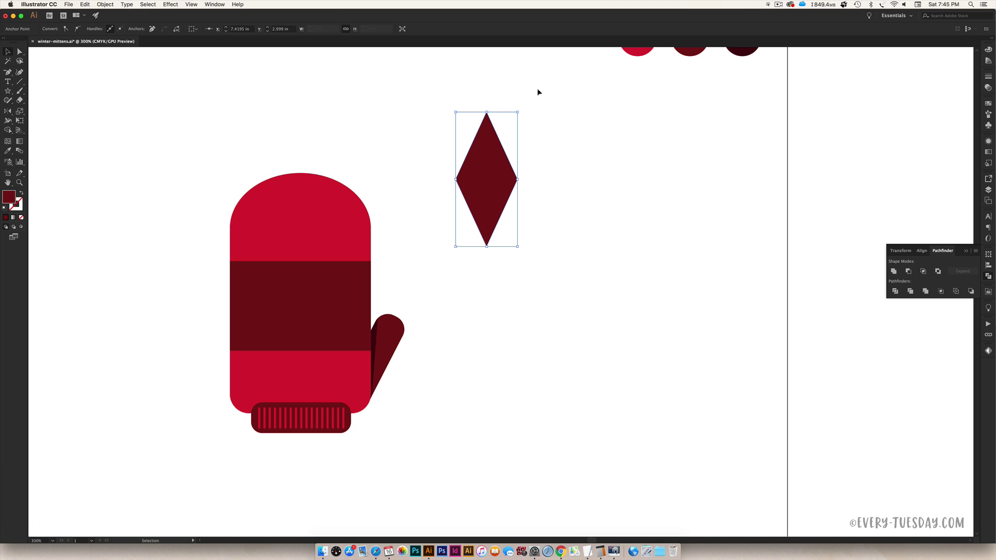
key(shift)
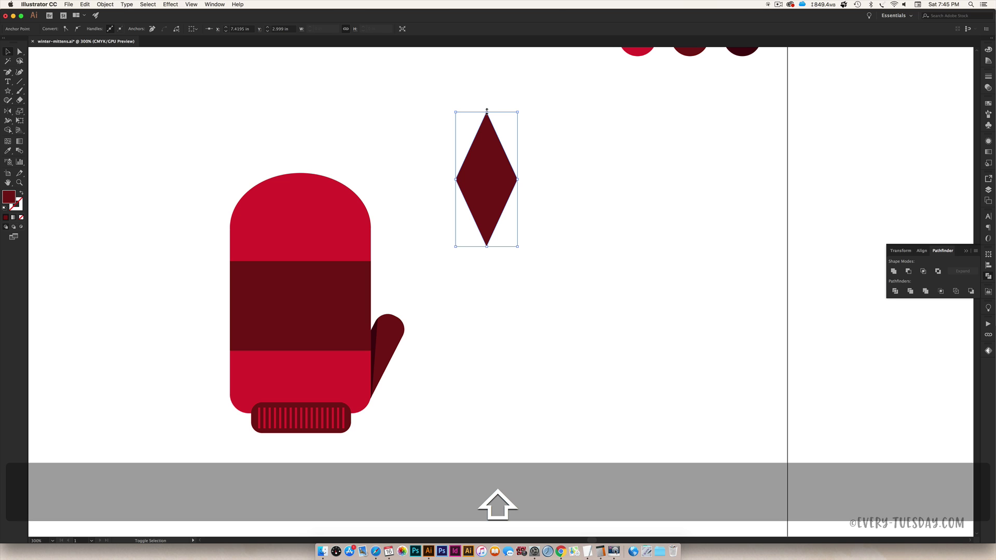
key(alt)
drag(487, 110, 304, 287)
click(490, 192)
click(527, 188)
click(539, 249)
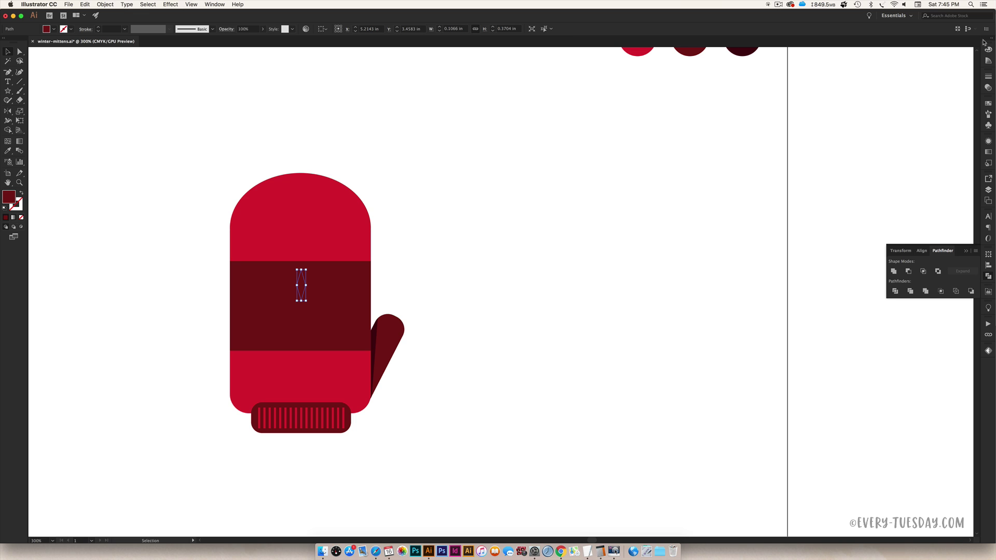
- Fill the small diamond with white and move it slightly up toward the band's upper edge
key(F6)
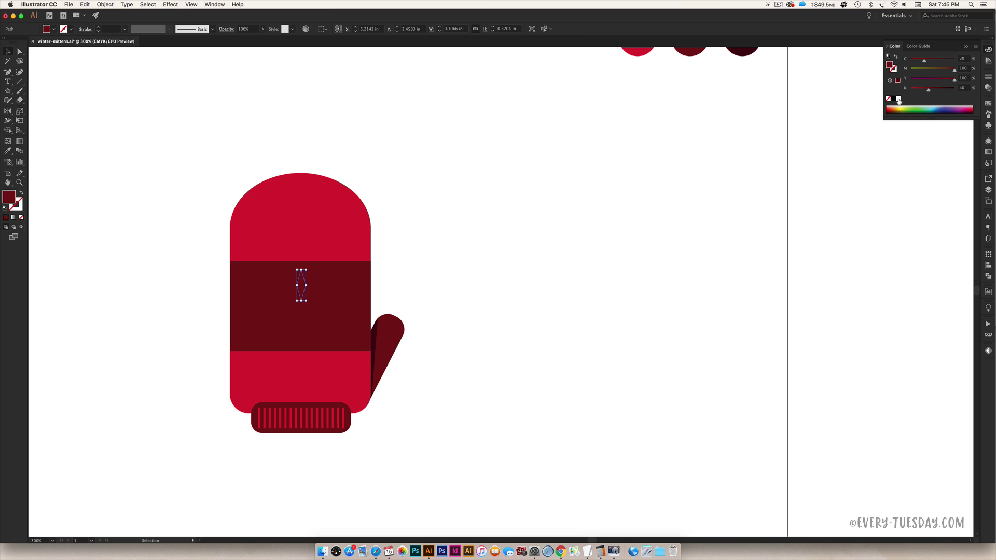
click(899, 99)
scroll(325, 221, left, 3)
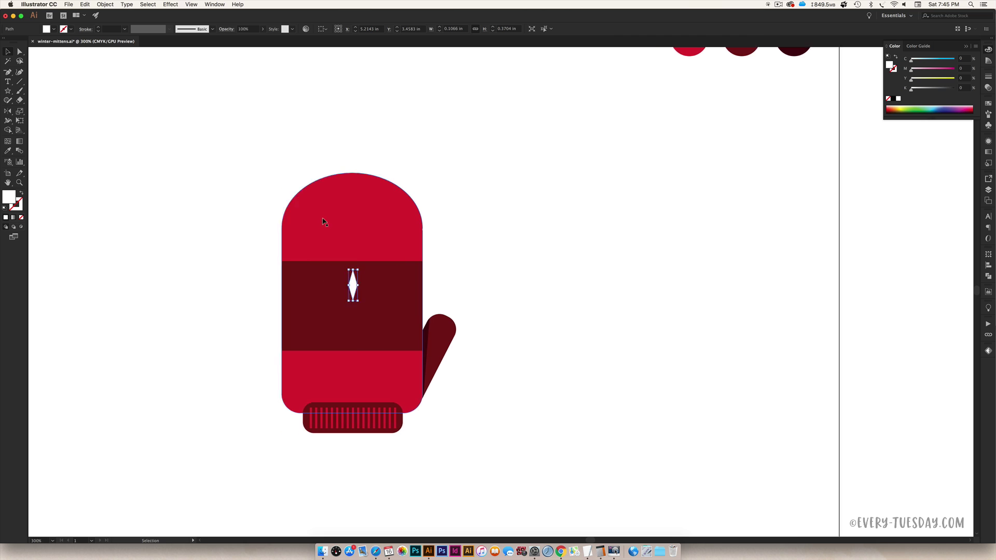
scroll(325, 221, left, 2)
key(super+equal)
key(super+equal)
key(super+equal)
key(space)
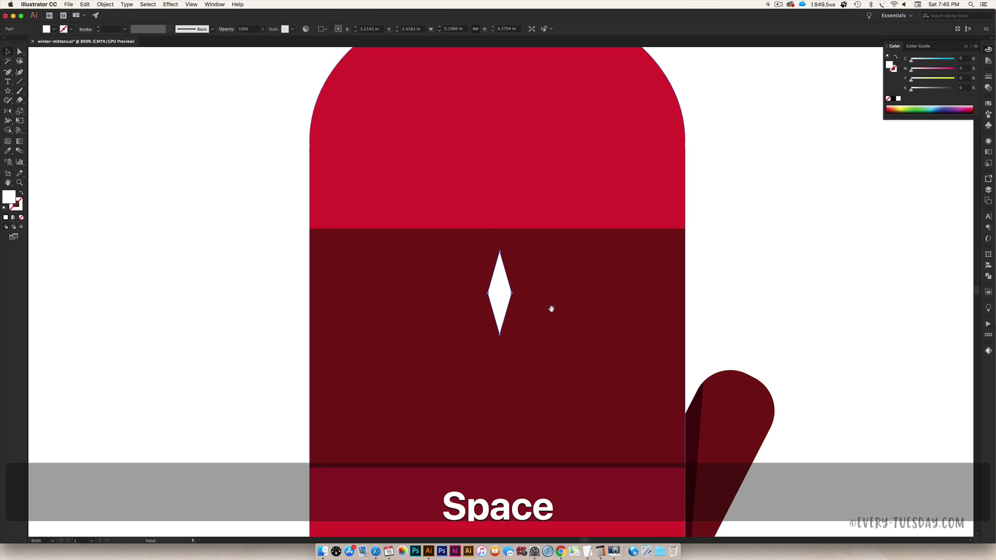
drag(552, 309, 512, 222)
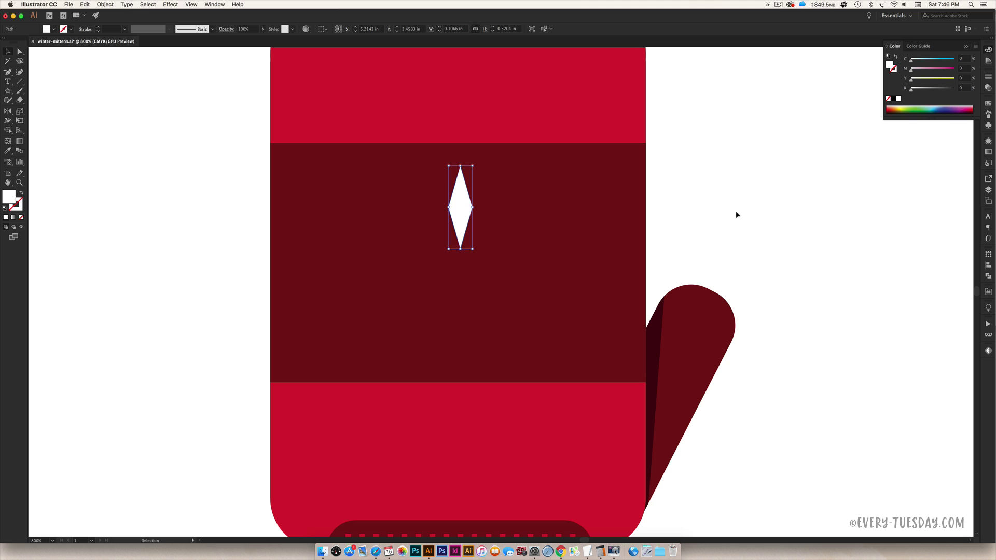
drag(461, 210, 461, 194)
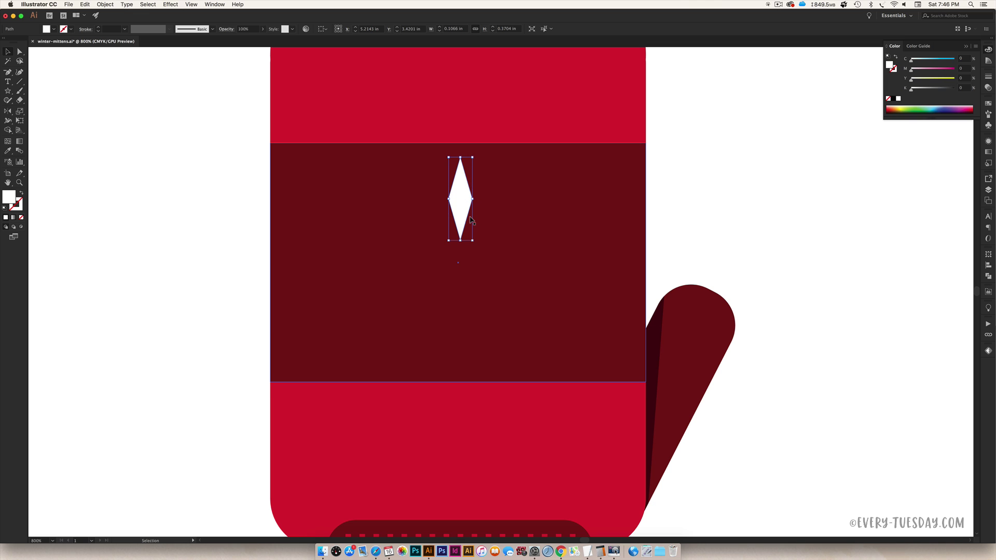
- Make a copy of the diamond rotated 60° around a point just below its lower tip
key(r)
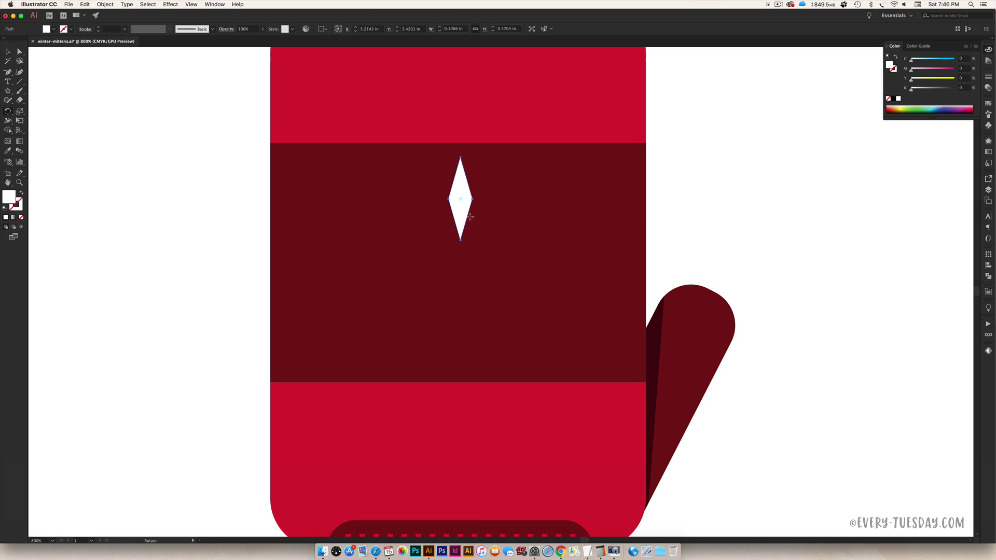
key(super+equal)
key(super+equal)
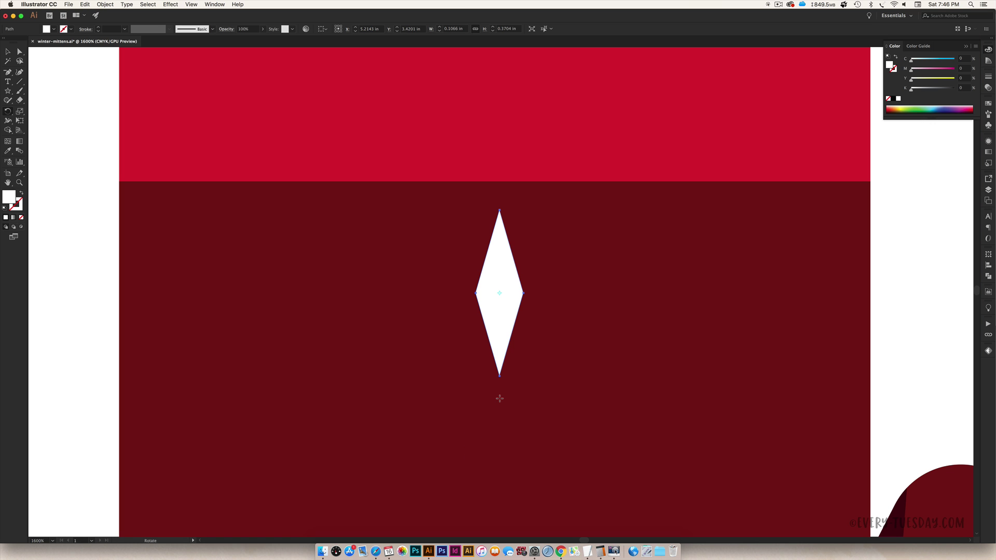
key(alt)
alt+click(500, 399)
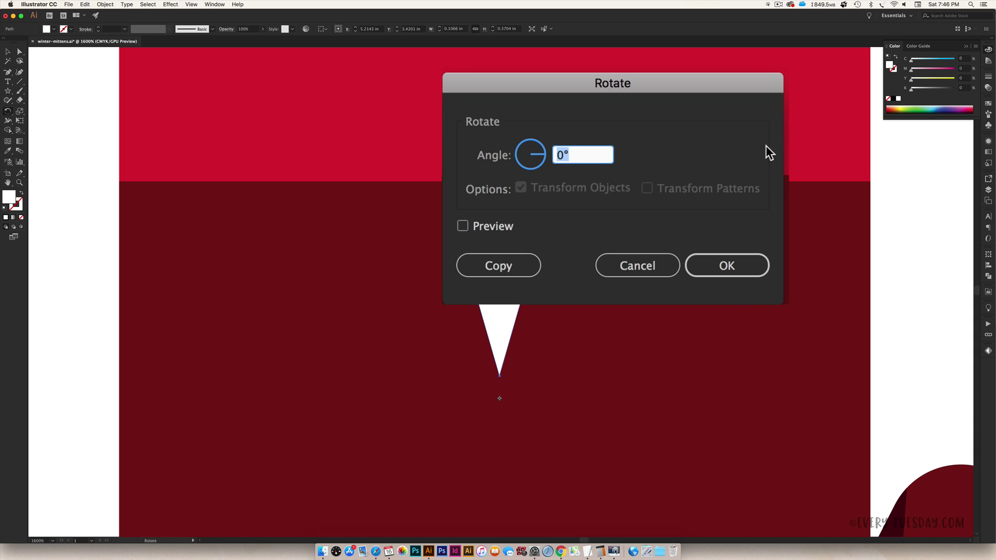
text(60)
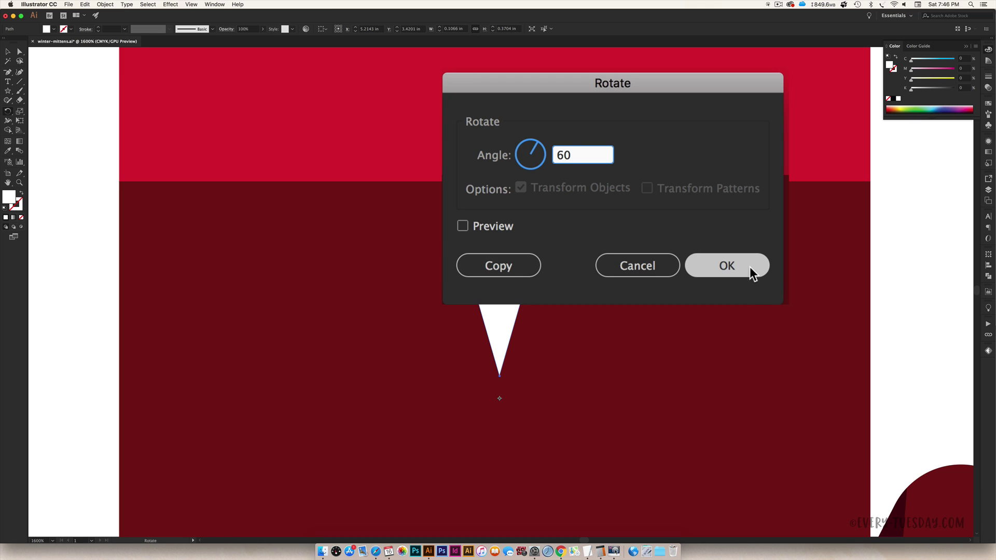
click(499, 265)
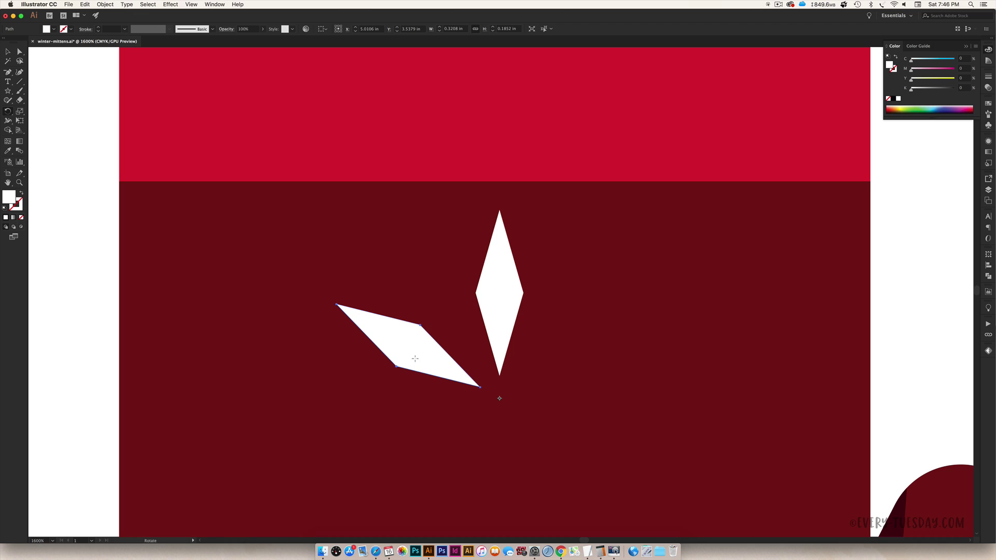
- Repeat the rotated copy four more times to complete a six-petal snowflake on the band
scroll(586, 271, down, 5)
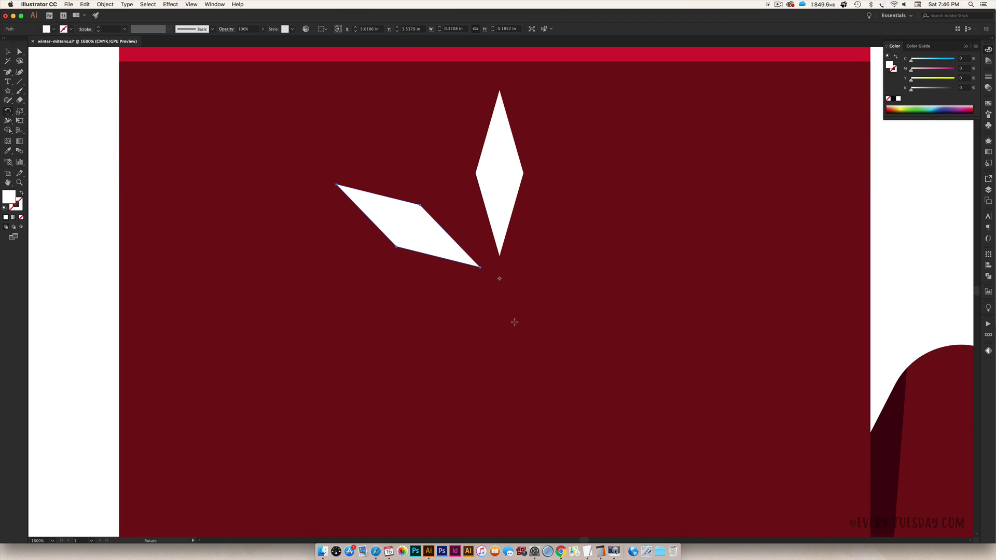
key(super+d)
key(super+d)
key(super+d)
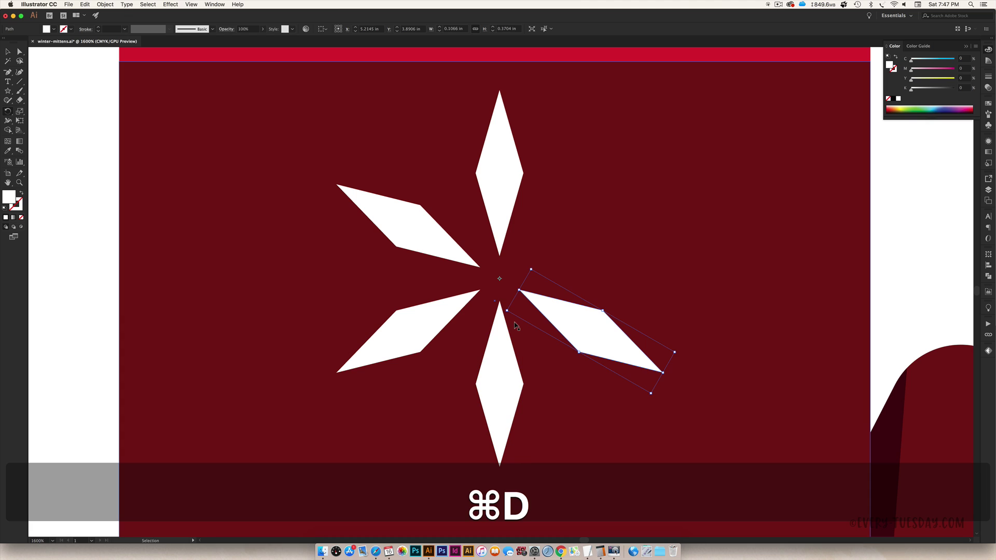
key(super+d)
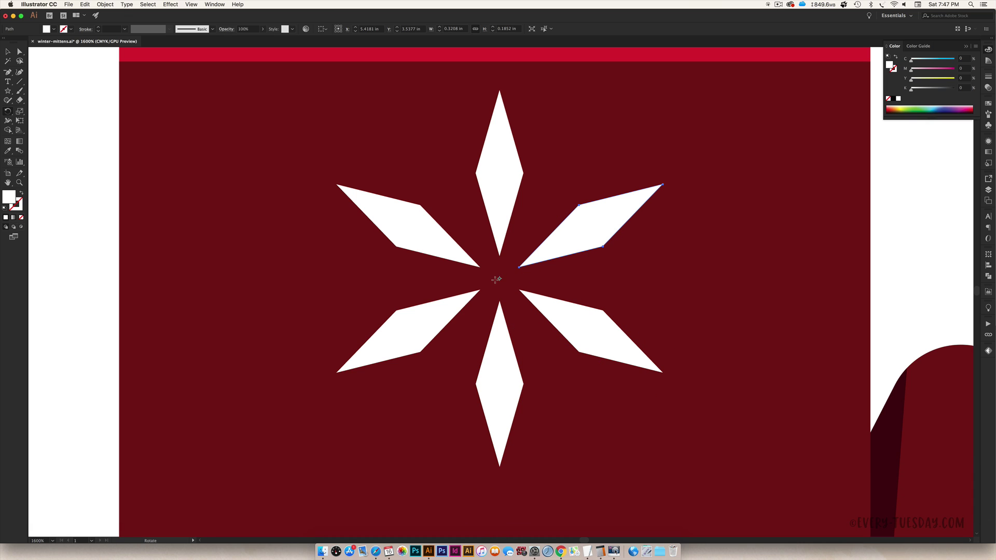
key(super+minus)
key(super+minus)
key(super+minus)
key(super+minus)
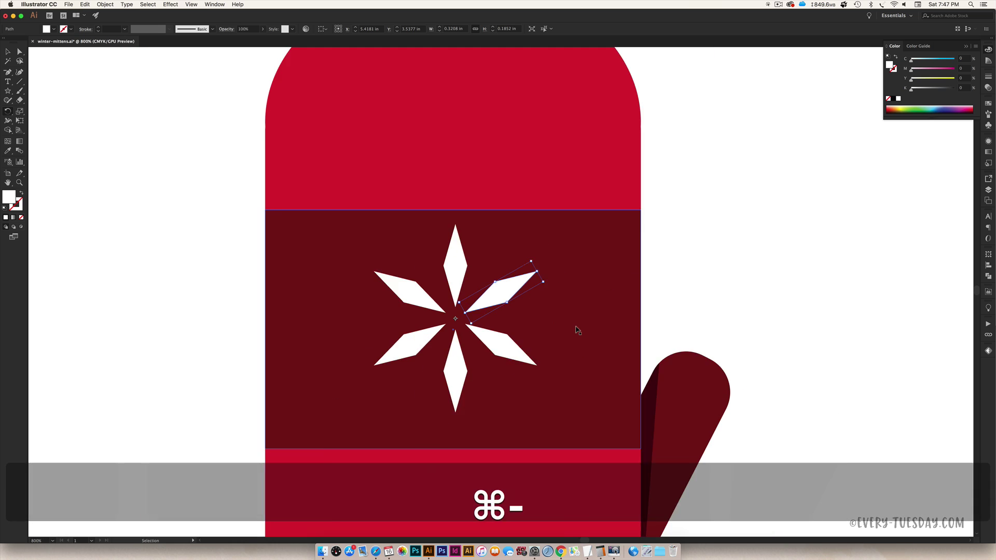
- Deselect everything and examine the snowflake pattern on the reference mitten up close
key(v)
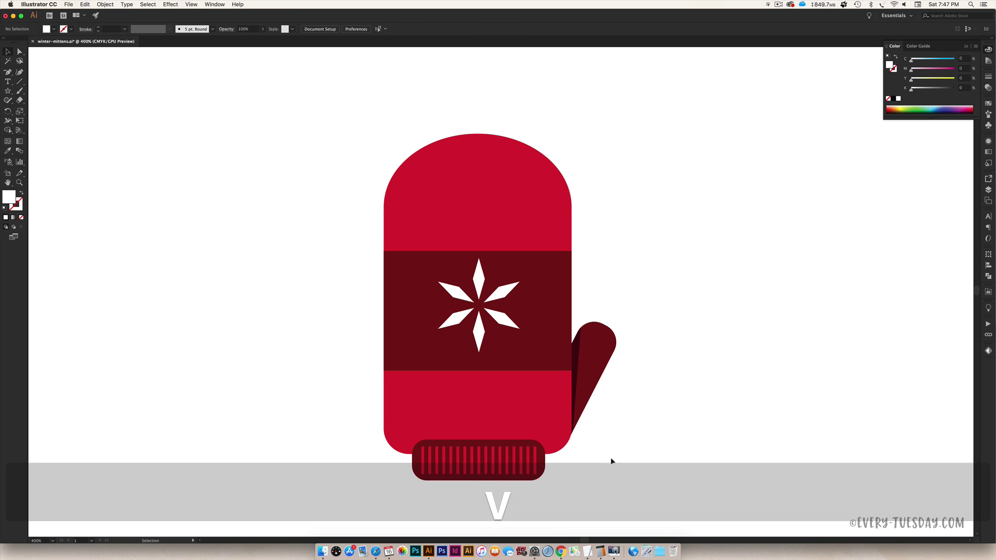
key(super+shift+a)
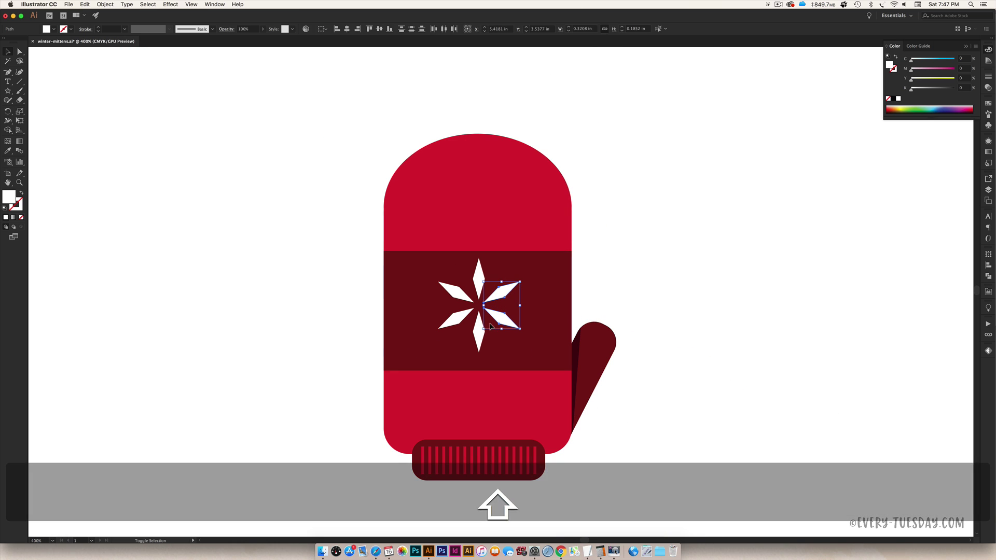
scroll(422, 317, left, 5)
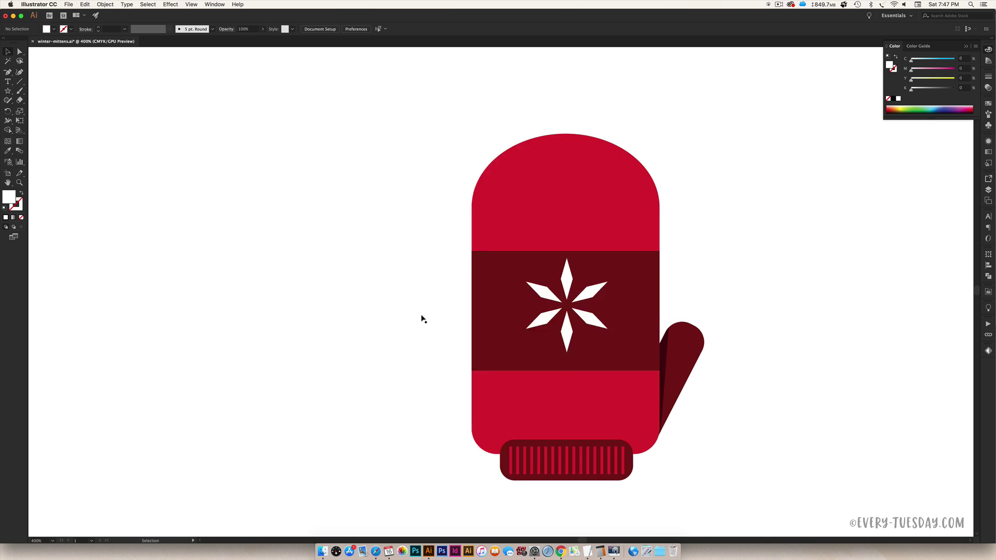
key(super+minus)
key(super+minus)
key(super+minus)
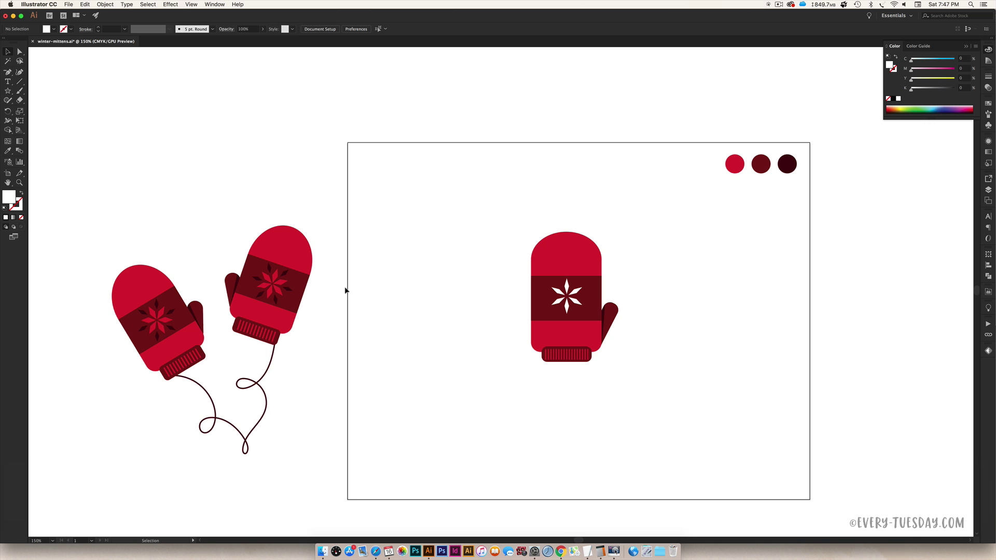
drag(345, 289, 414, 303)
key(z)
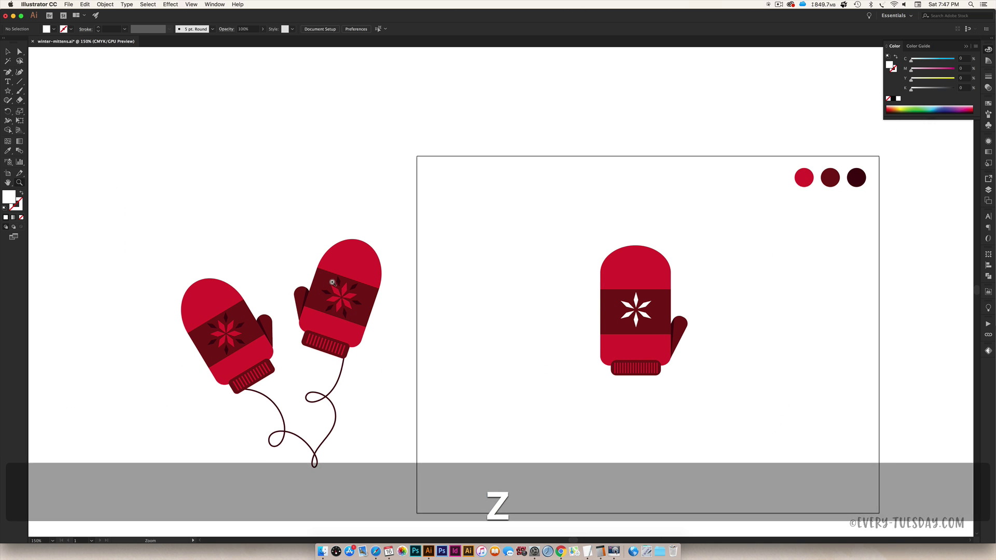
drag(348, 301, 412, 423)
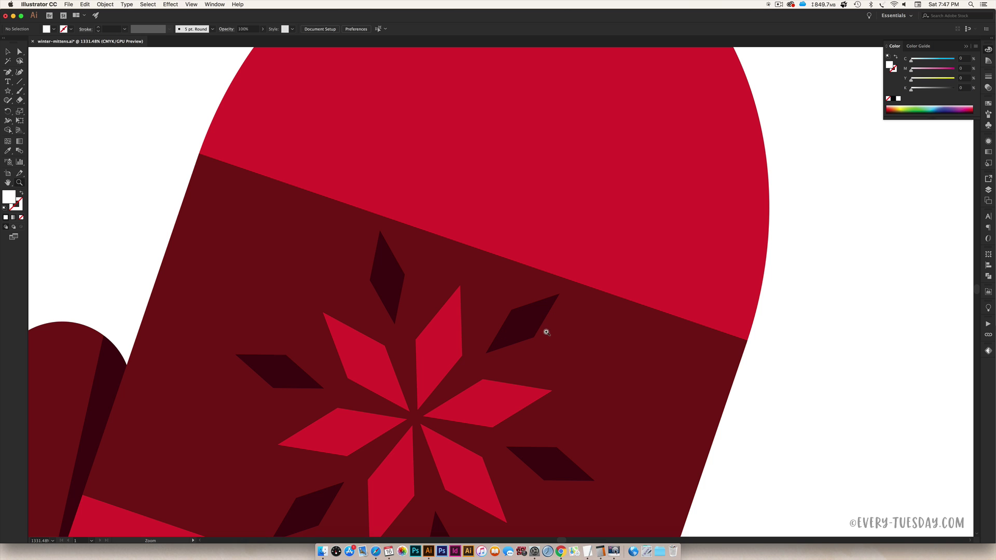
key(super+minus)
key(super+minus)
key(super+minus)
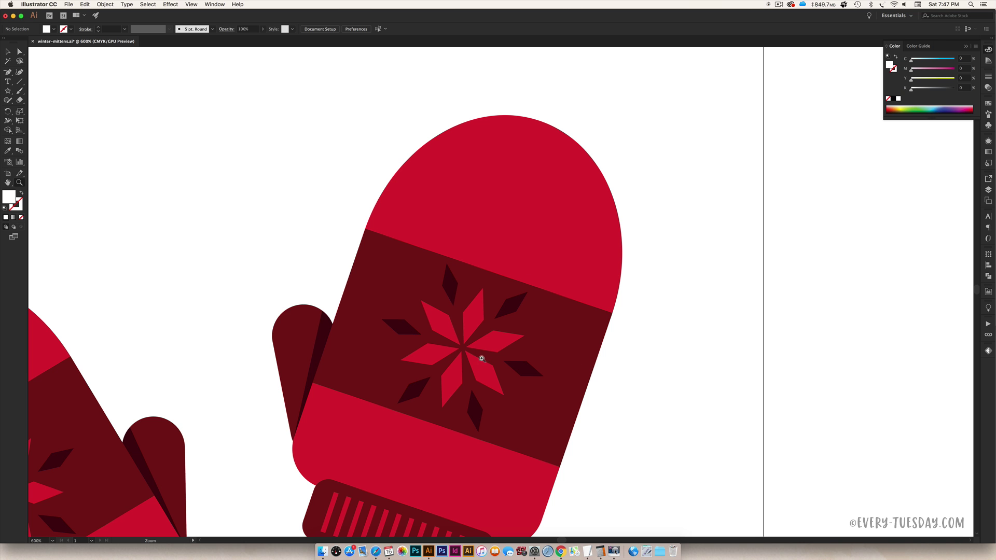
- Duplicate the upper-right white petal of the new mitten's snowflake just above the original, inside the dark band
drag(816, 344, 394, 285)
drag(607, 283, 418, 280)
key(super+minus)
key(super+minus)
key(super+minus)
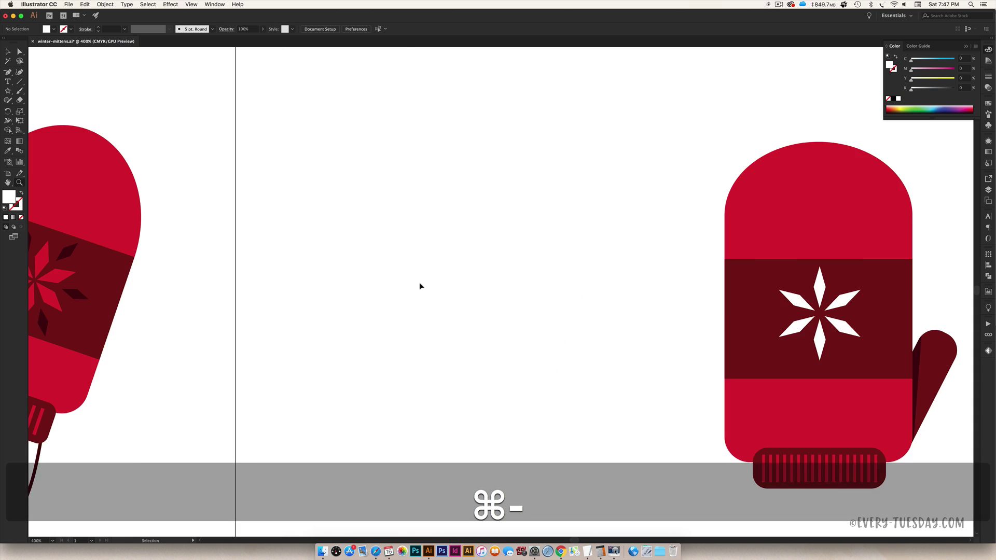
drag(726, 296, 519, 278)
key(super+equal)
key(super+equal)
key(super+equal)
key(super+equal)
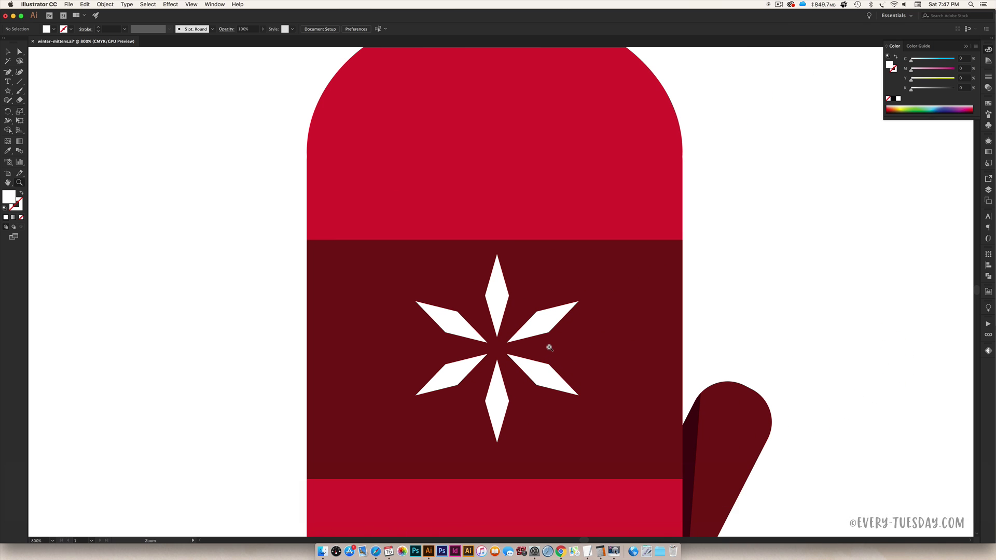
key(v)
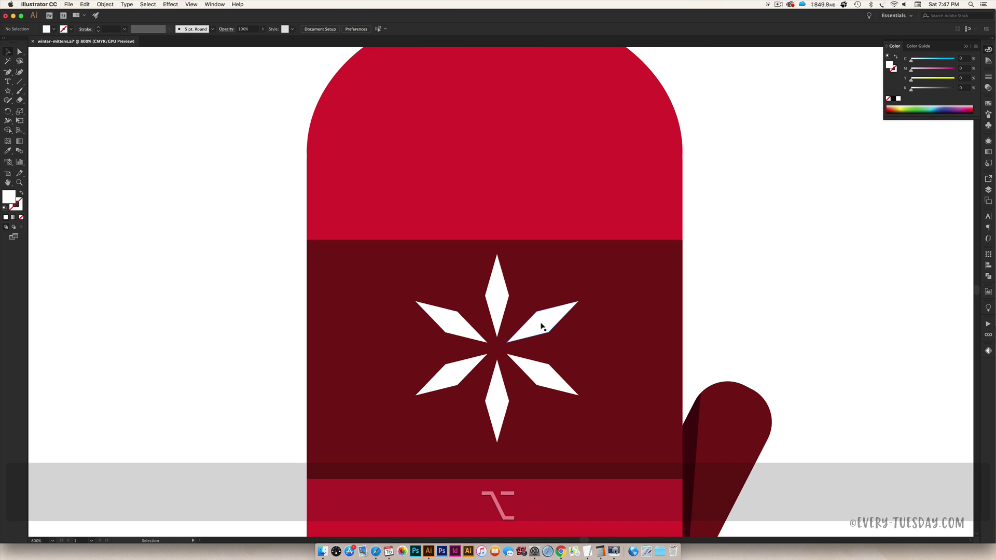
drag(540, 327, 555, 275)
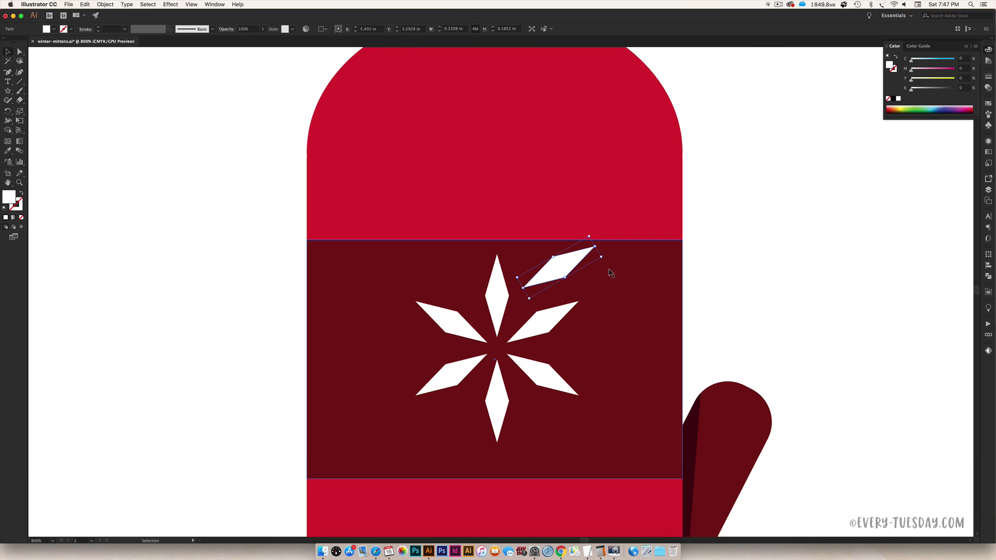
- Scale the copied diamond down to about 0.13 by 0.13 in, tilt it steeper and place it between the top and upper-right petals
key(super+equal)
key(super+equal)
drag(585, 269, 502, 292)
key(shift)
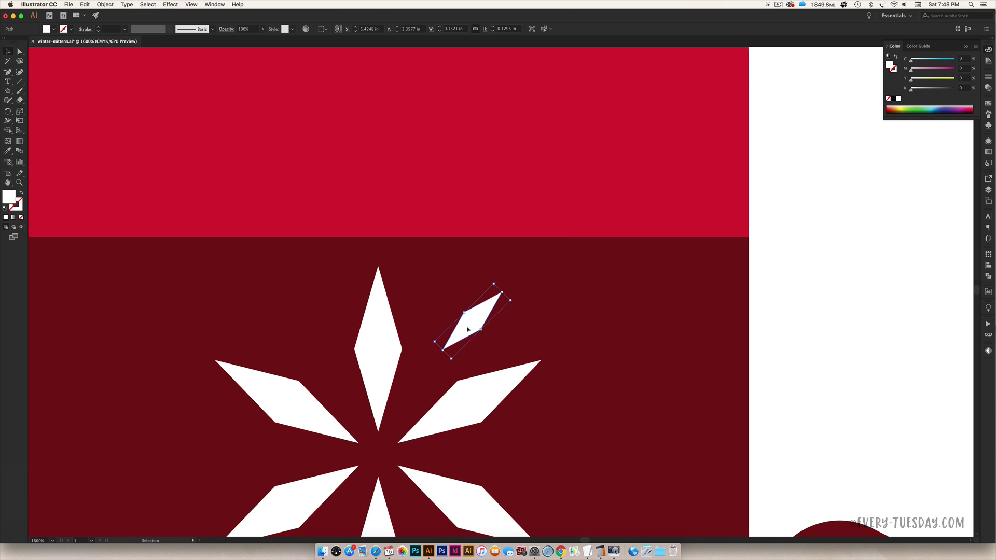
drag(467, 332, 478, 326)
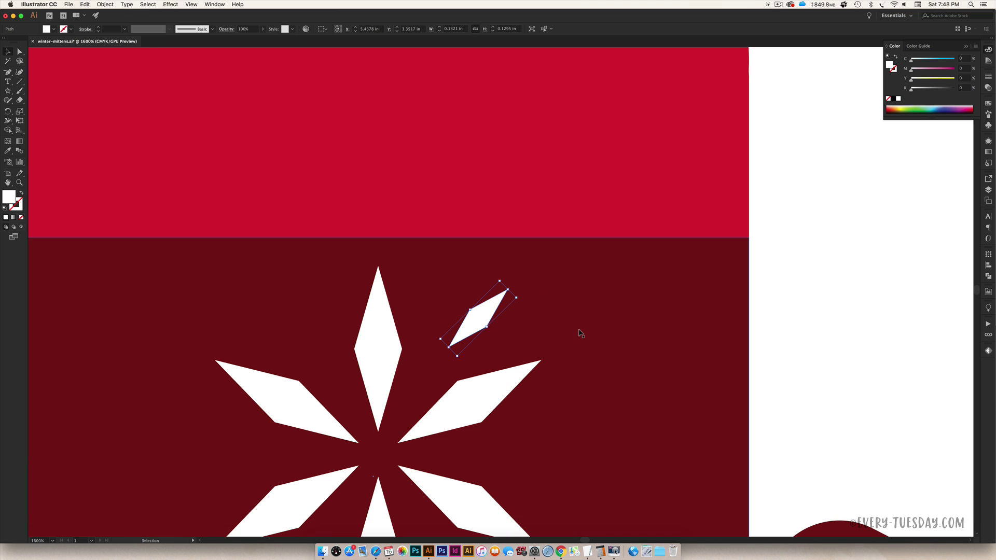
- Rotate the small diamond slightly counterclockwise and shift it a little toward the top petal
click(805, 338)
key(space)
drag(529, 359, 571, 218)
click(518, 168)
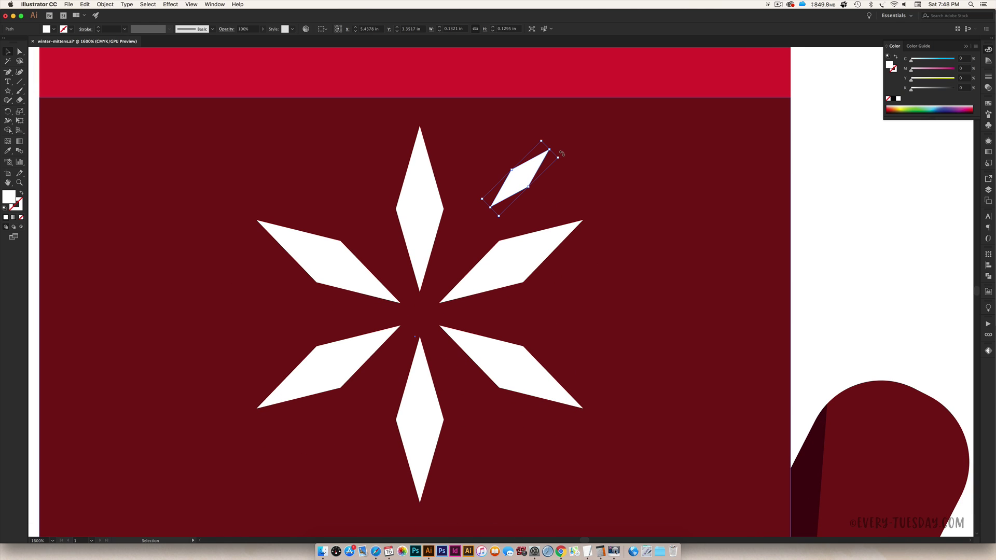
drag(562, 154, 515, 171)
click(859, 281)
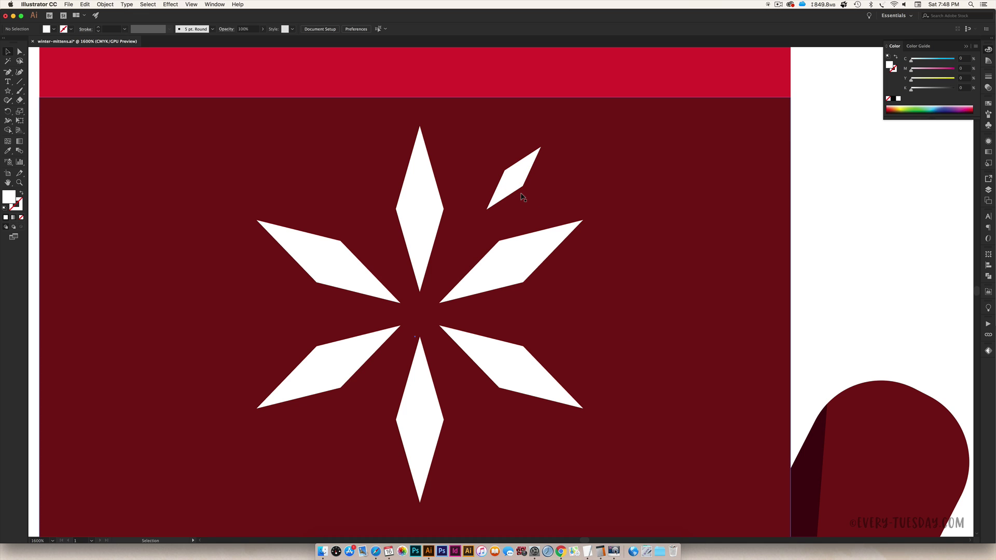
- Make a copy of the small diamond rotated 60° around the snowflake's center
click(512, 186)
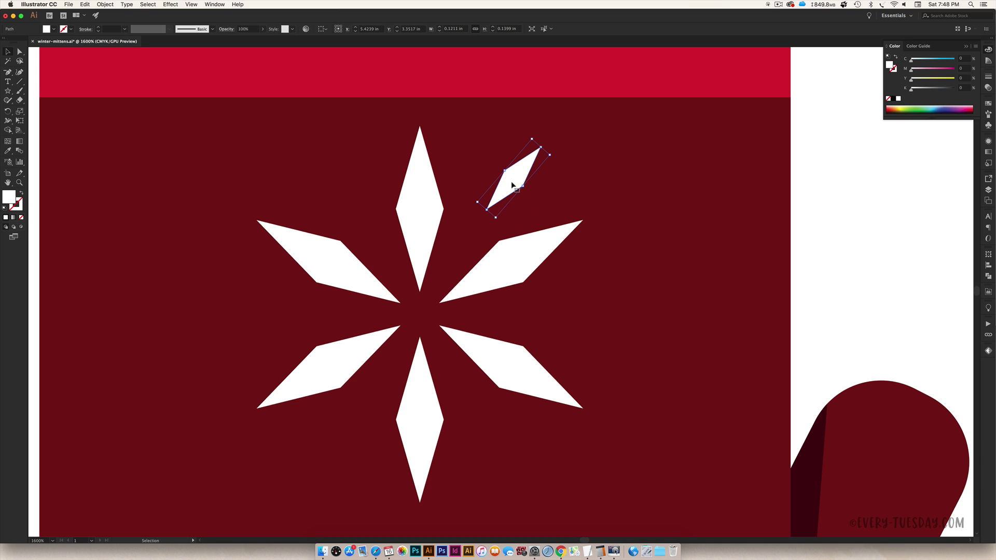
key(r)
key(alt)
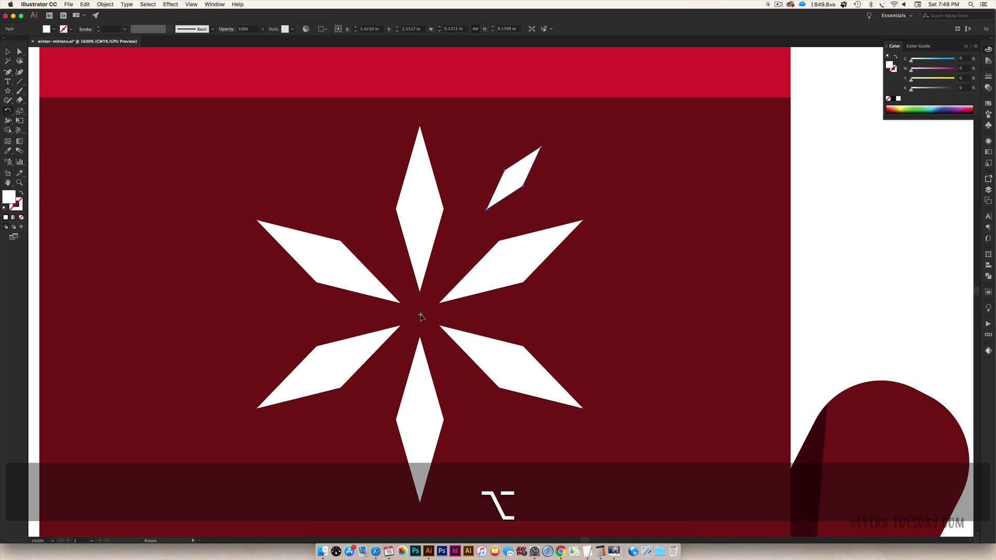
alt+click(420, 315)
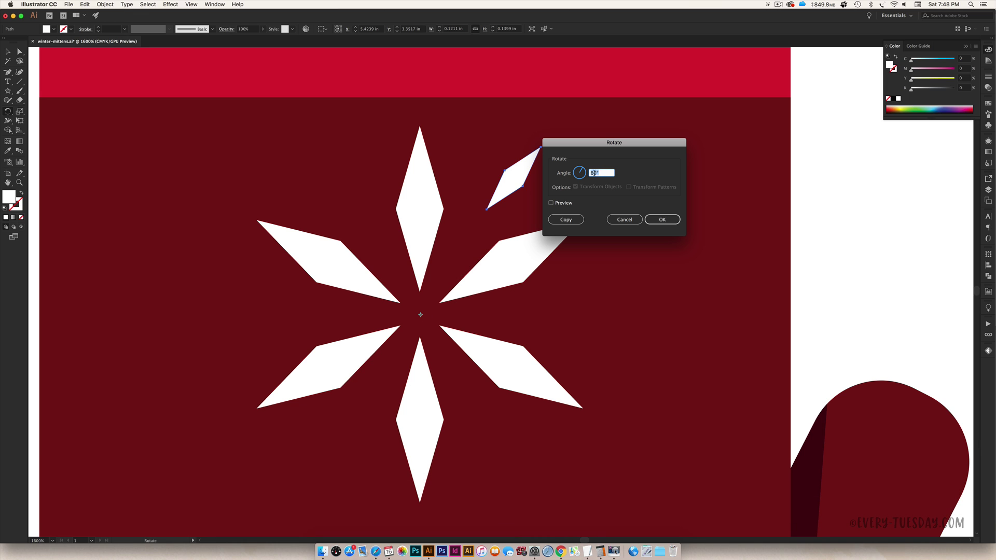
click(571, 223)
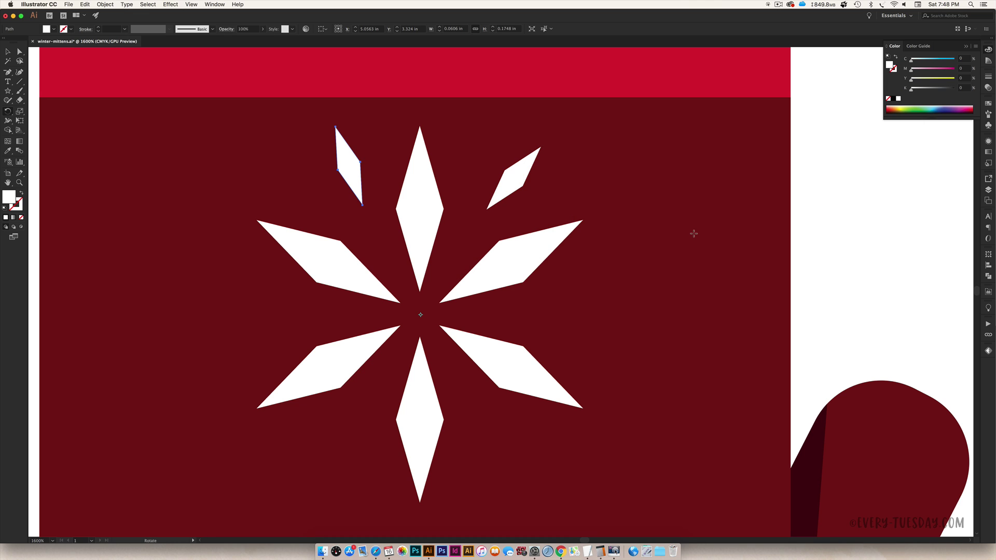
- Repeat the rotated copy four more times to complete the outer ring of six small diamonds, and deselect
key(super+d)
key(super+d)
key(super+d)
key(super+d)
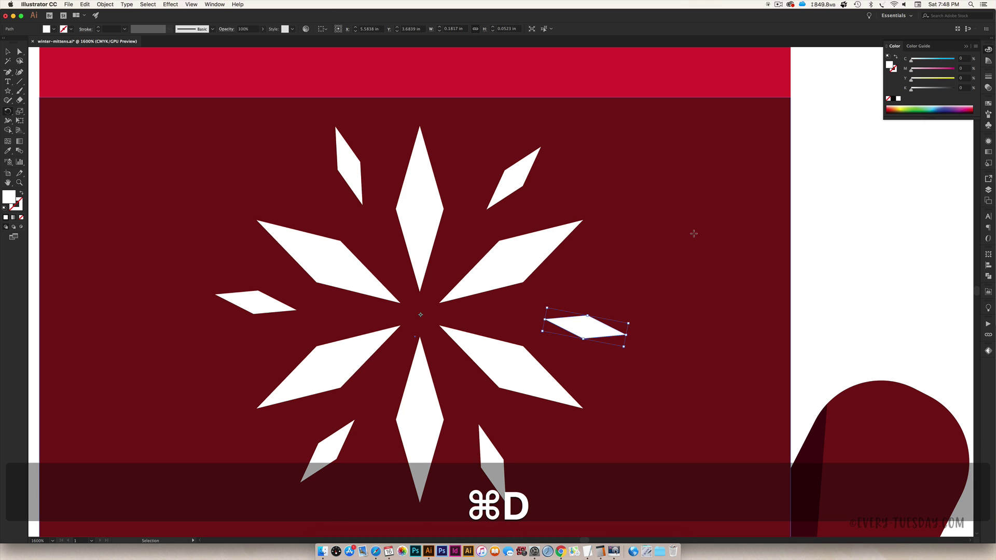
key(r)
key(v)
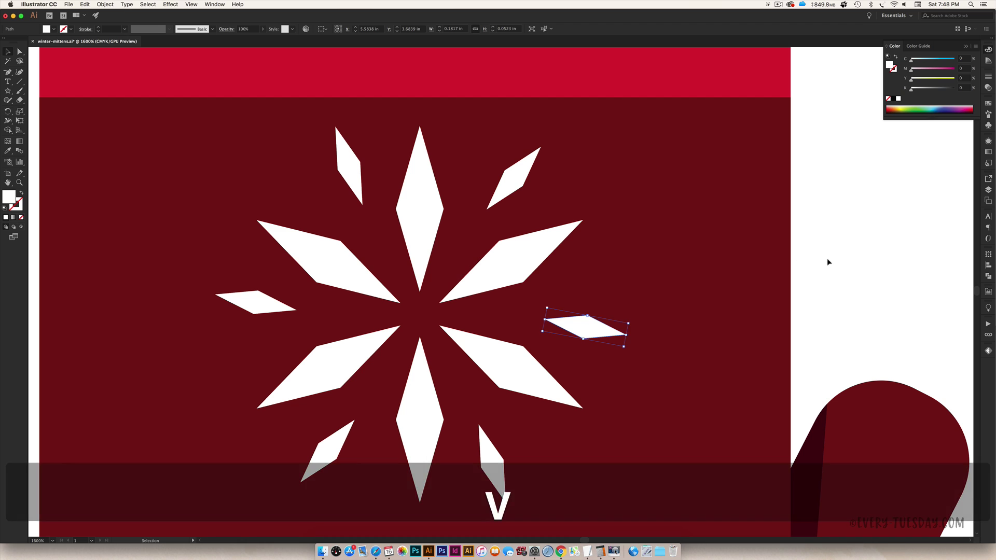
click(828, 262)
- Select the six large petals of the snowflake and group them
key(super+minus)
key(super+minus)
key(super+minus)
key(super+minus)
key(super+minus)
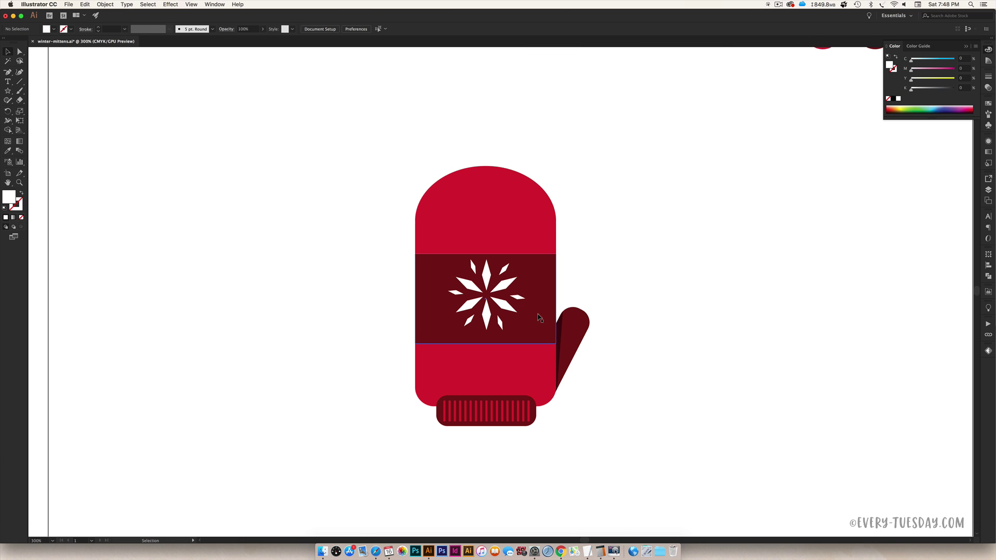
click(487, 275)
shift+click(502, 287)
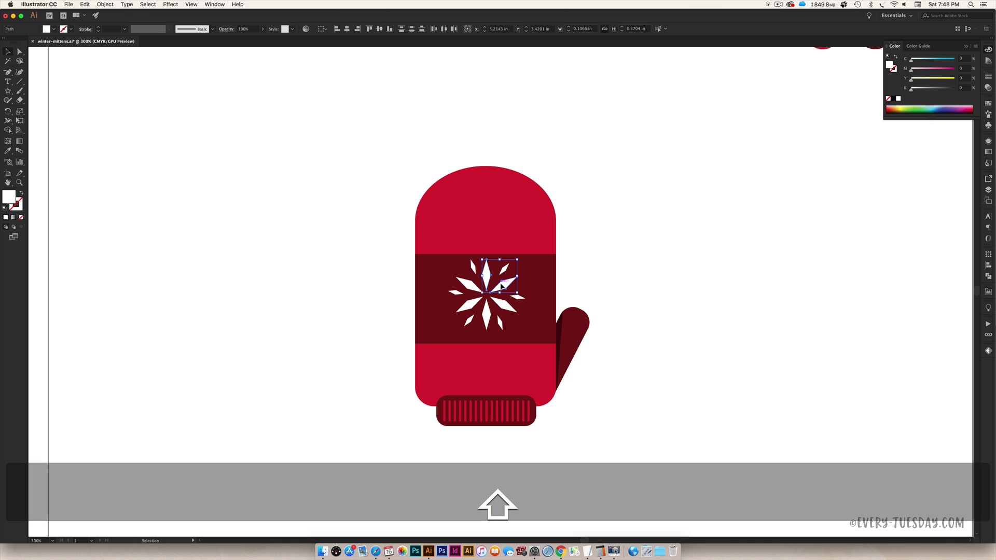
shift+click(492, 312)
shift+click(486, 315)
shift+click(472, 305)
shift+click(470, 285)
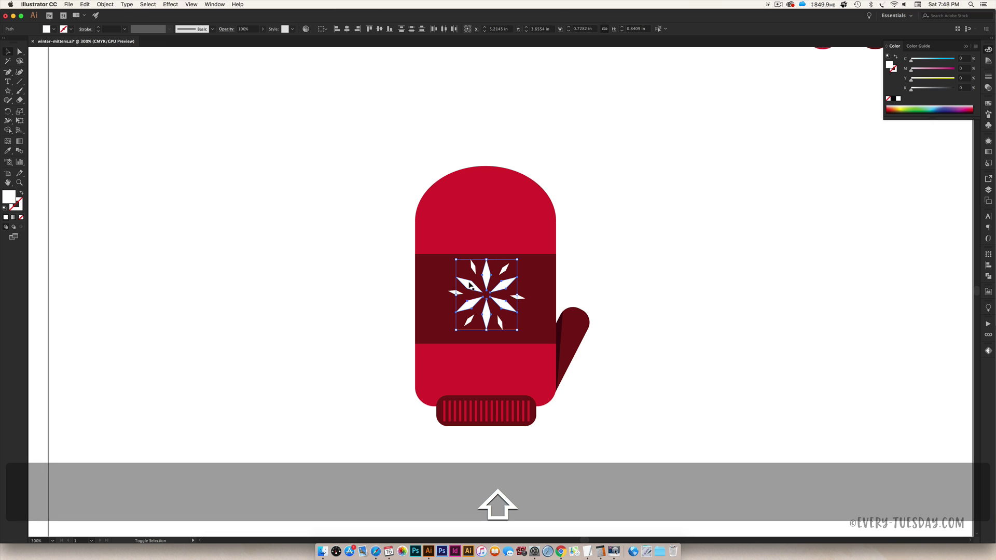
key(super+g)
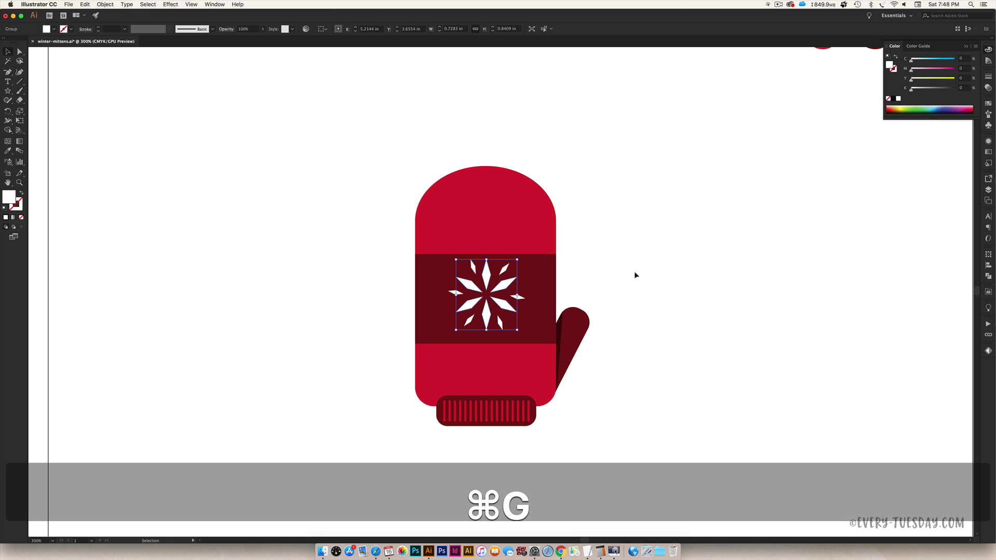
- Fill the large petal group with the bright red sampled from the mitten body and deselect it
key(i)
click(509, 207)
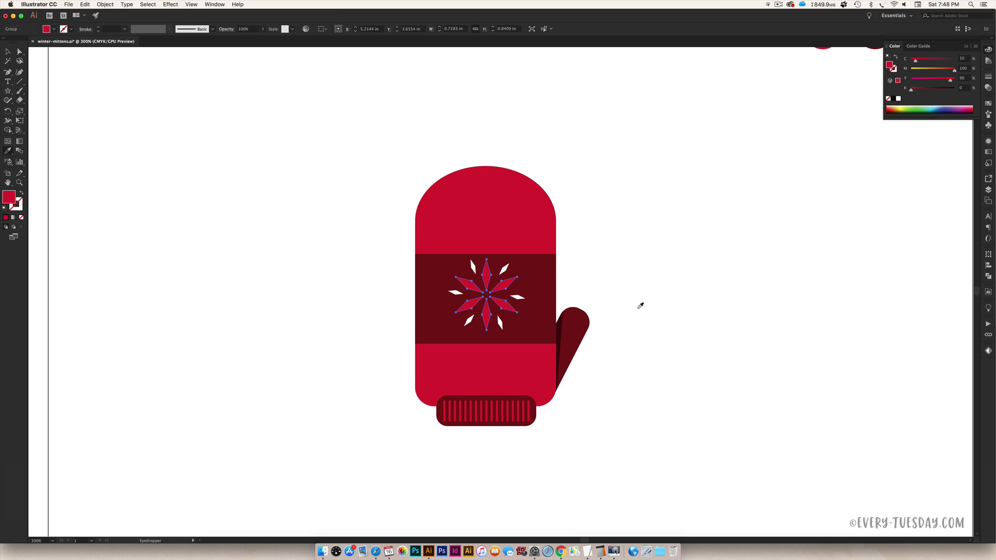
key(v)
click(659, 306)
- Select the six small outer diamonds of the snowflake and group them
click(504, 269)
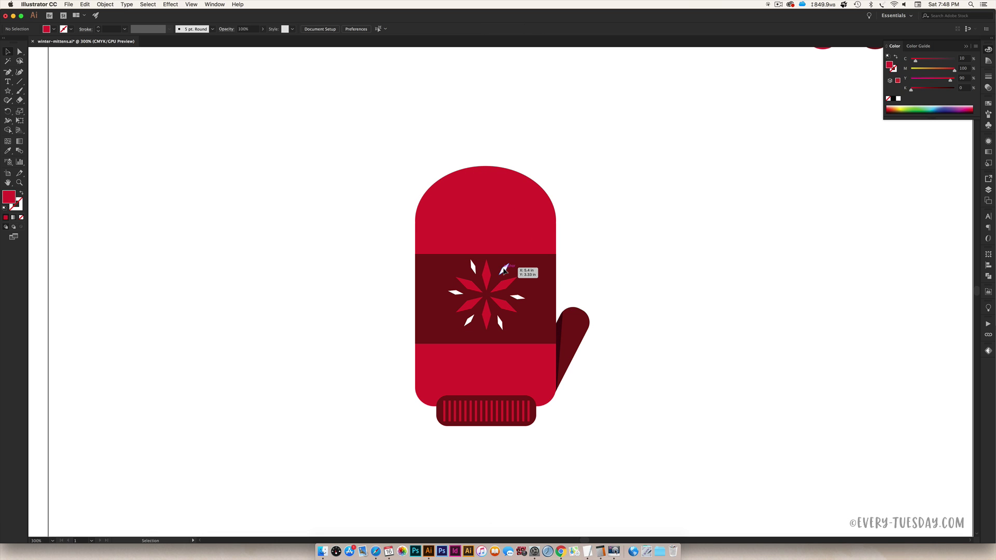
shift+click(474, 267)
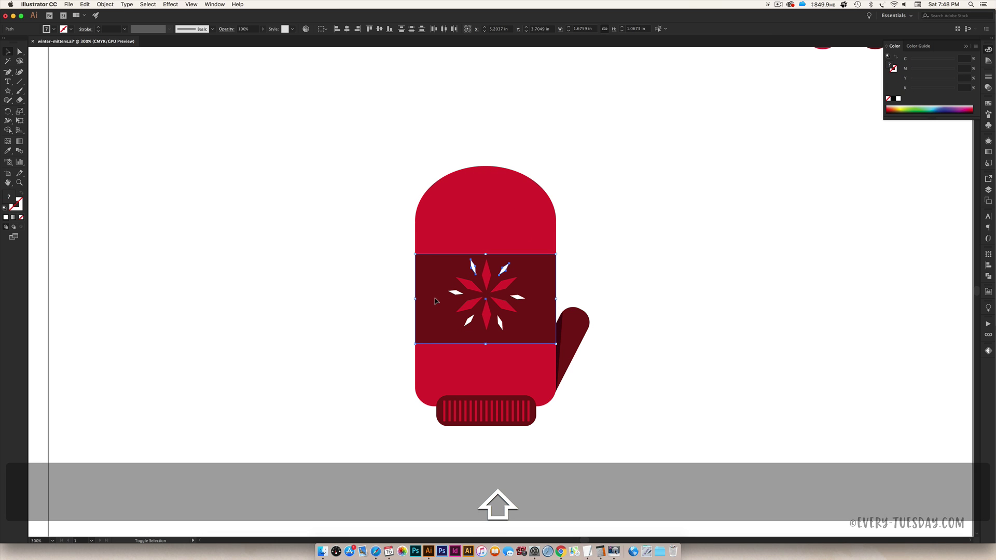
shift+click(454, 294)
shift+click(469, 321)
shift+click(499, 323)
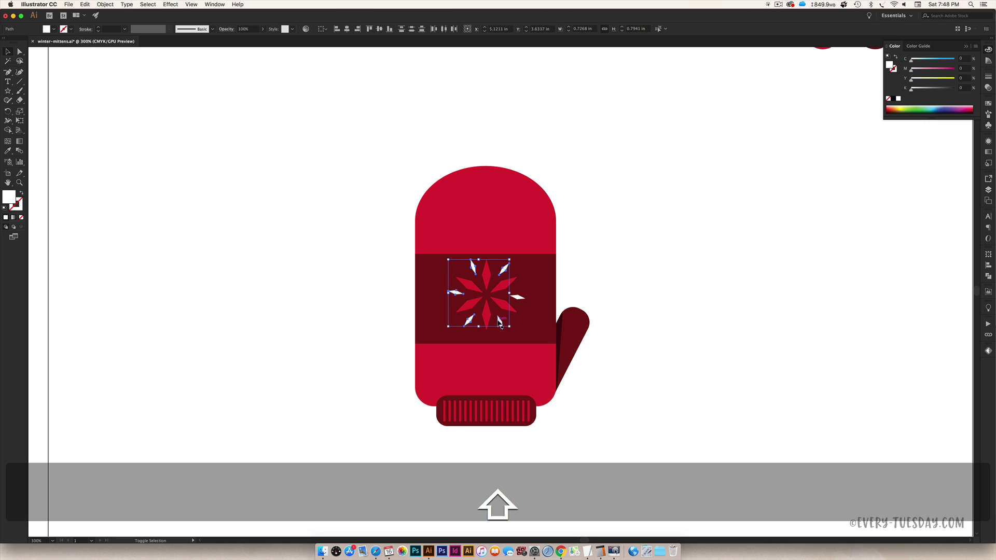
shift+click(521, 300)
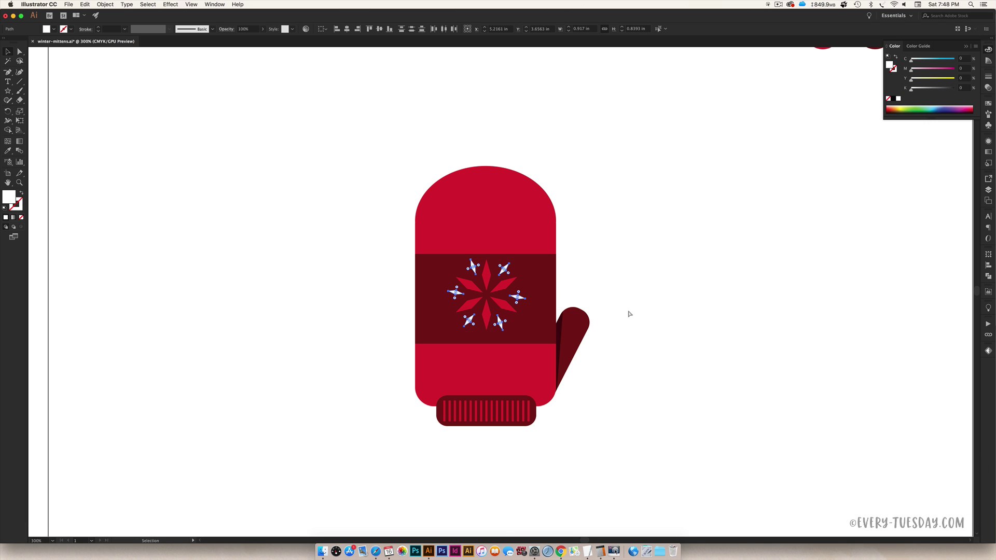
key(super+g)
- Fill the small diamond group with the darkest red sampled from the palette circles and deselect it
key(super+minus)
key(super+minus)
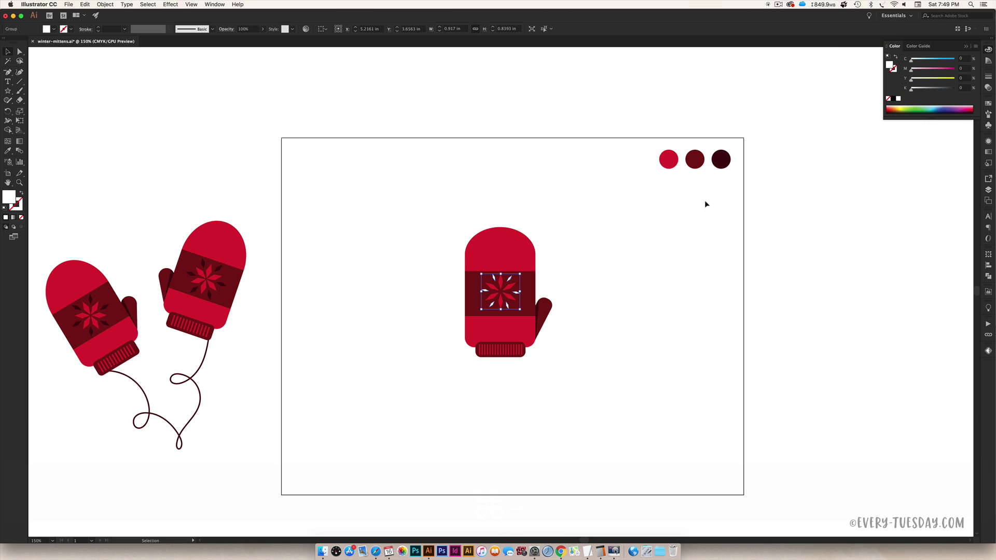
key(i)
click(721, 160)
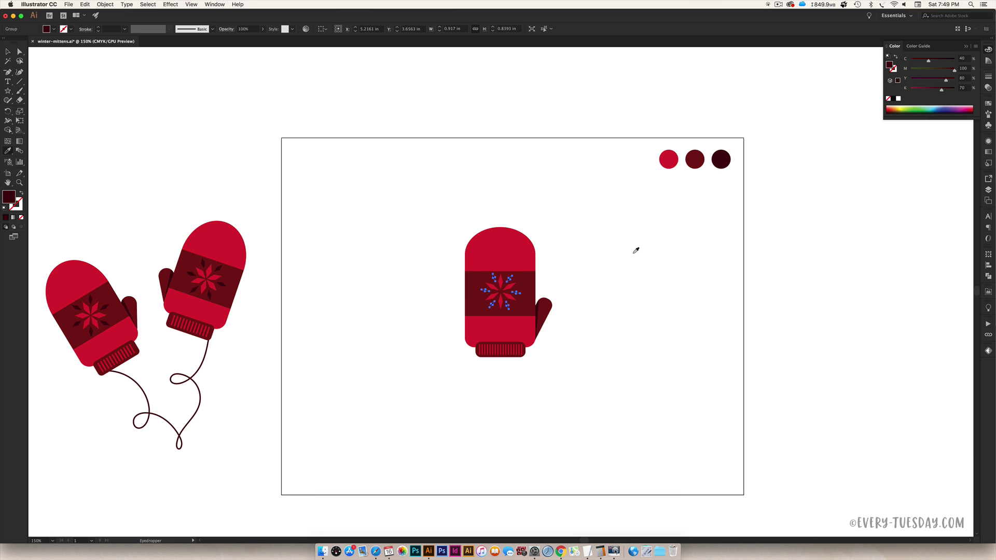
key(v)
click(637, 259)
- Select both snowflake groups together and move them slightly down to center the snowflake on the dark band
key(super+minus)
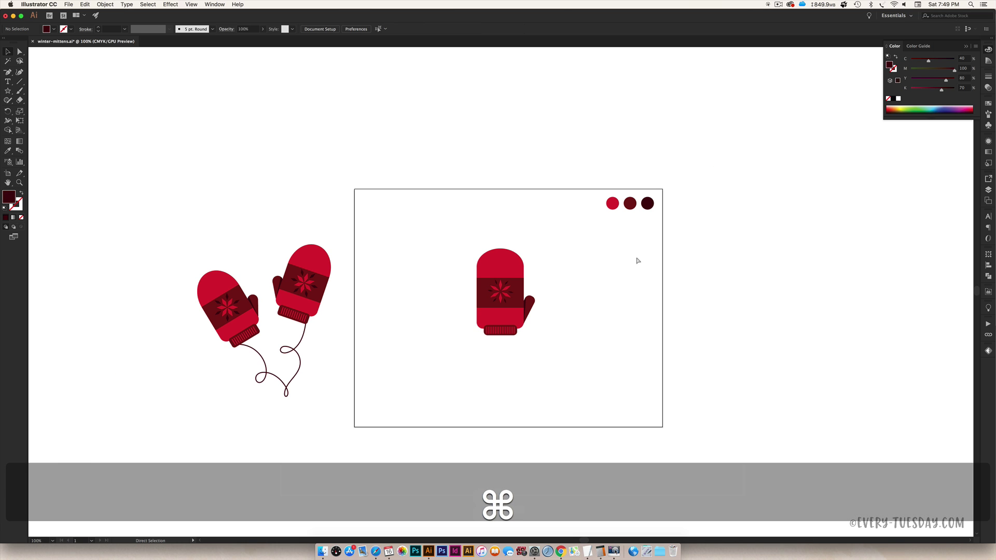
key(super+equal)
key(super+equal)
click(519, 258)
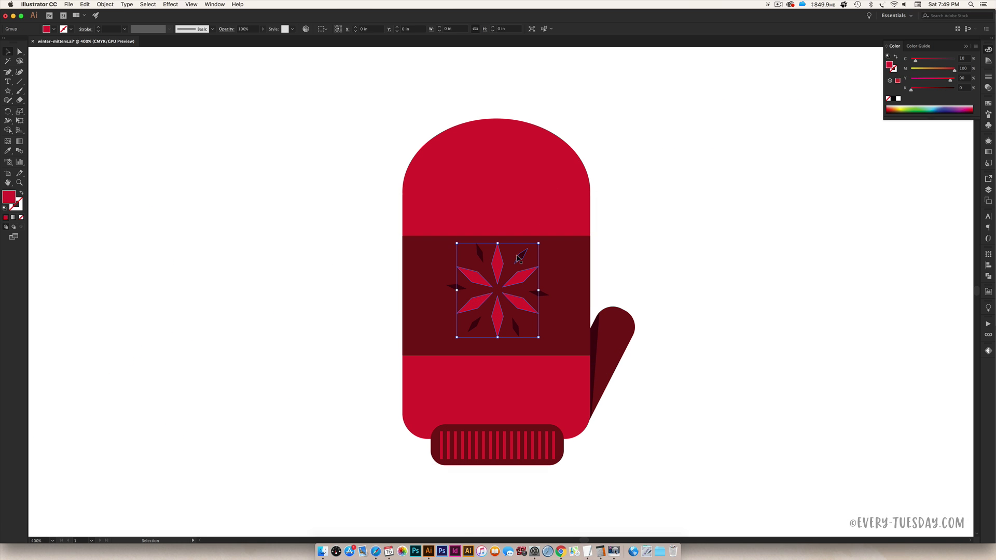
shift+click(519, 258)
drag(519, 258, 517, 275)
key(Up)
key(Up)
key(Up)
key(Up)
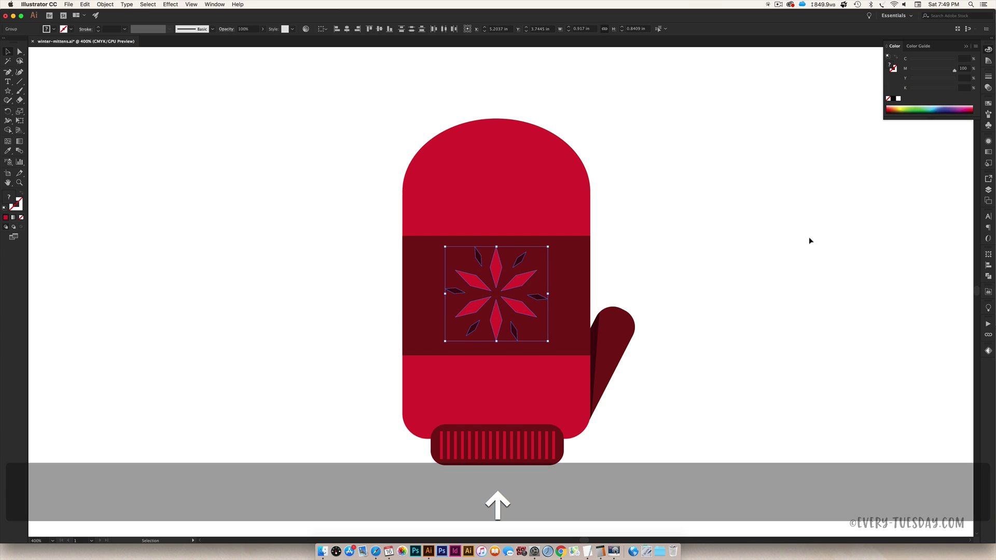
- Nudge the snowflake up slightly, group its two petal groups, and select it together with the dark band as key object before deselecting
key(Up)
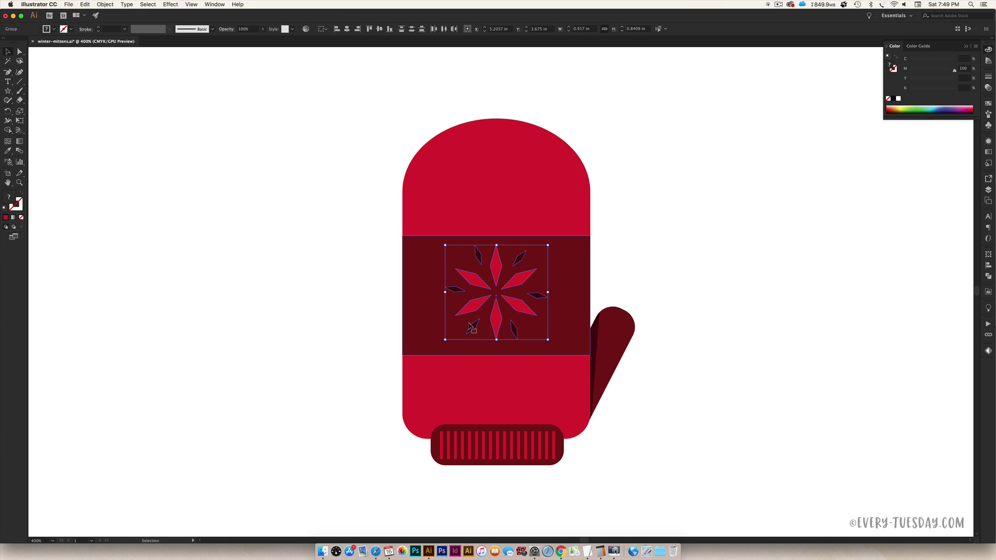
key(super+g)
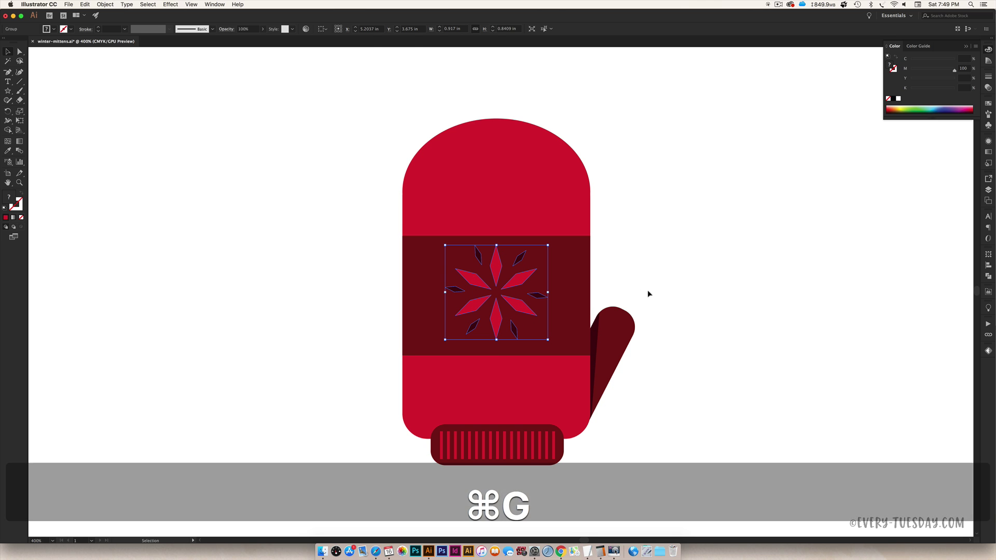
shift+click(571, 256)
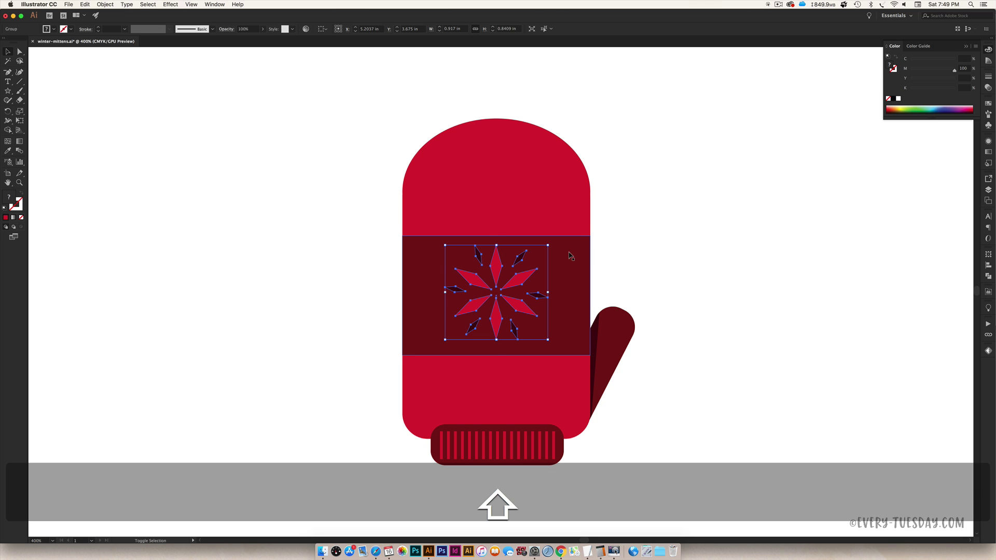
shift+click(570, 257)
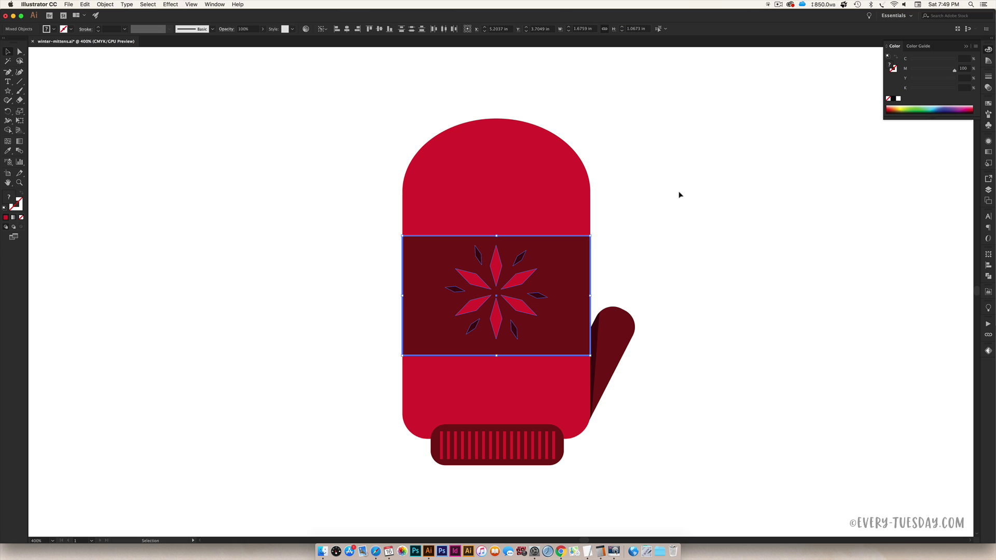
click(655, 242)
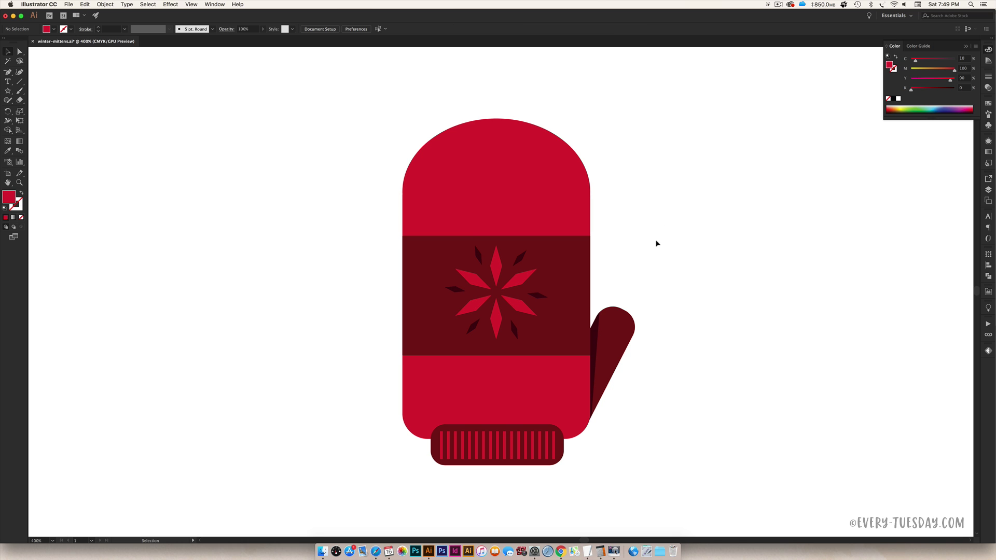
- Shorten the mitten body to match the reference by moving the anchor points of its rounded end down toward the dark band
scroll(657, 240, down, 1)
key(super+minus)
key(super+minus)
key(super+minus)
key(super+minus)
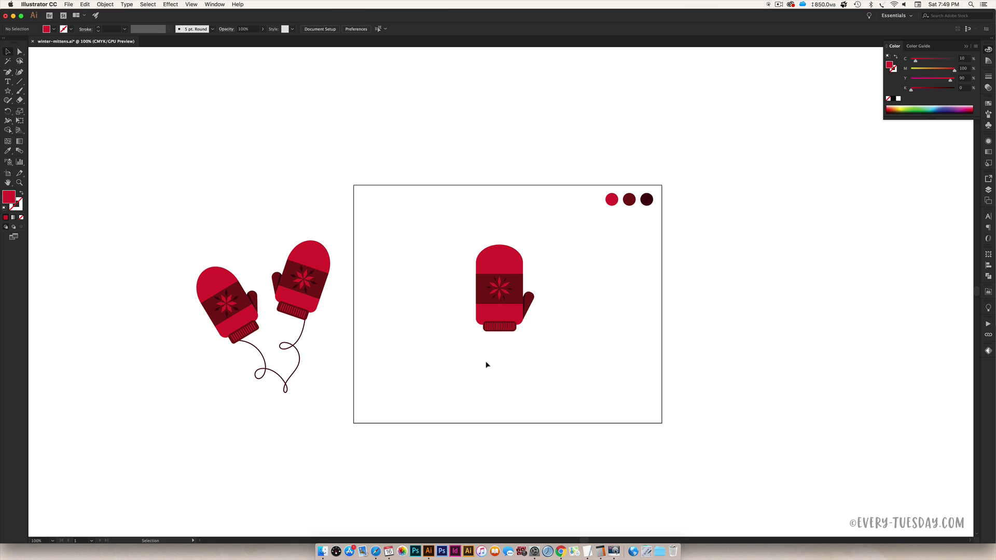
scroll(571, 270, down, 4)
key(super+minus)
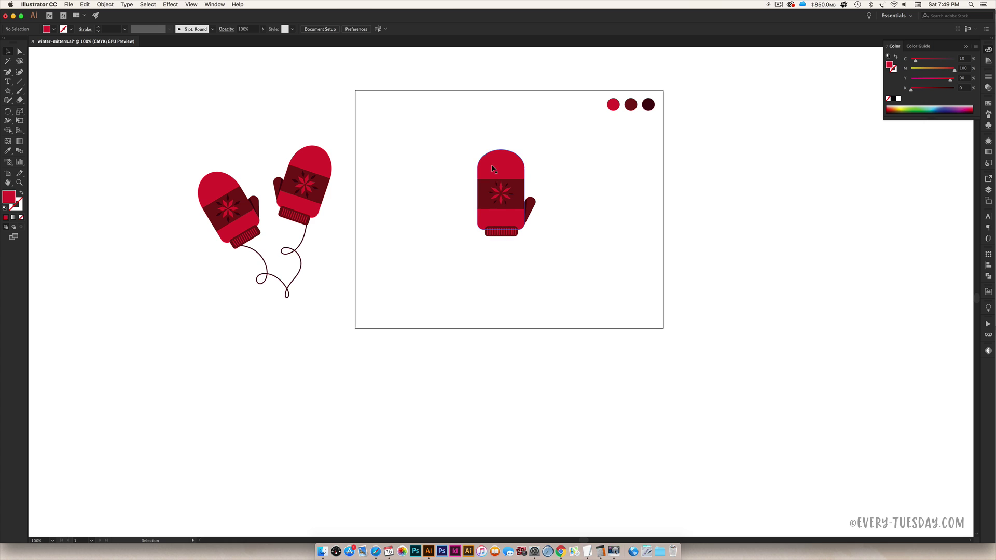
scroll(580, 228, up, 1)
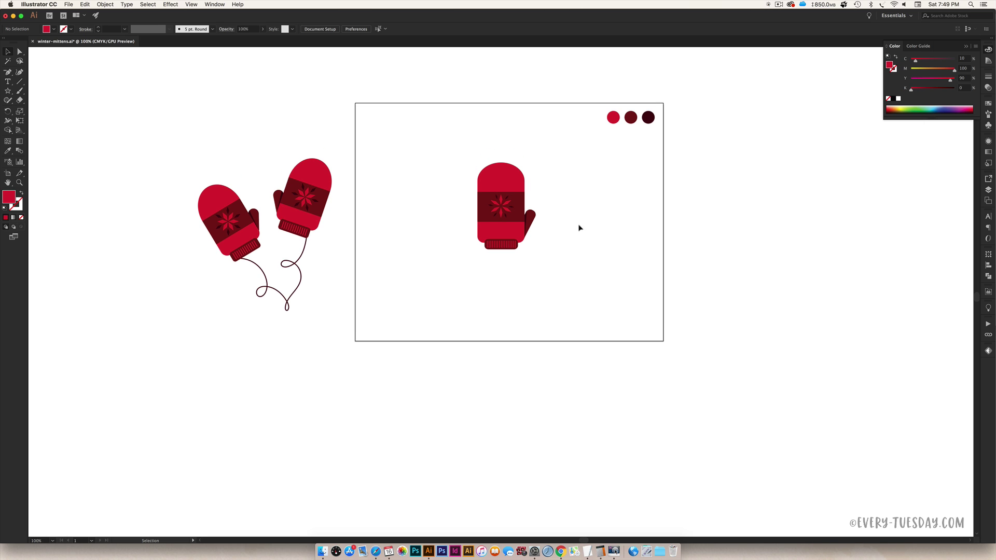
key(super+equal)
key(super+equal)
key(super+equal)
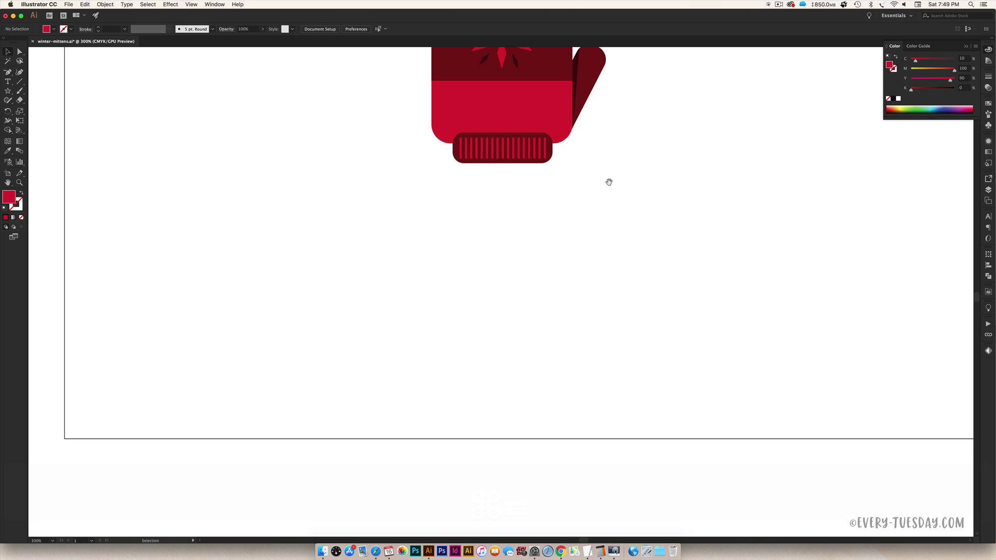
drag(607, 180, 662, 451)
key(a)
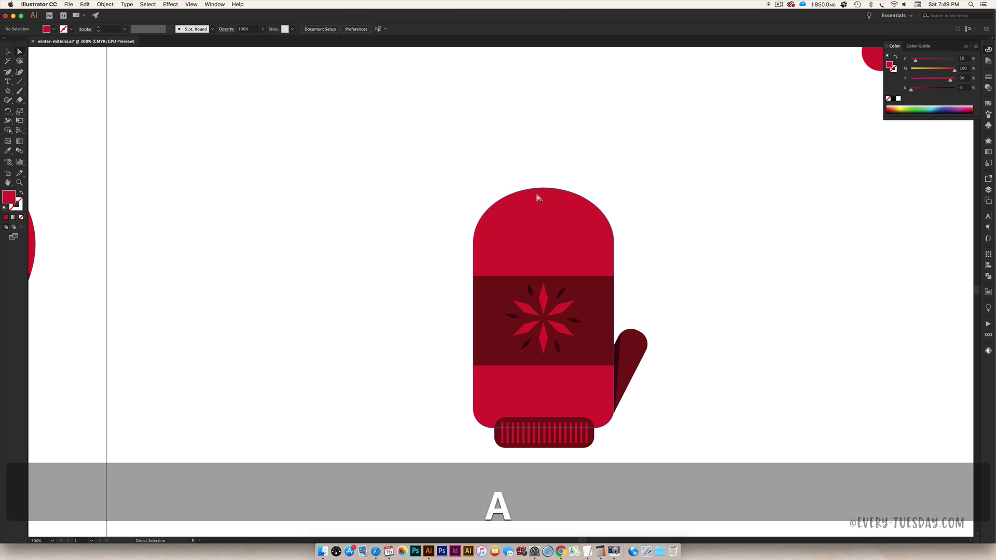
drag(438, 137, 651, 270)
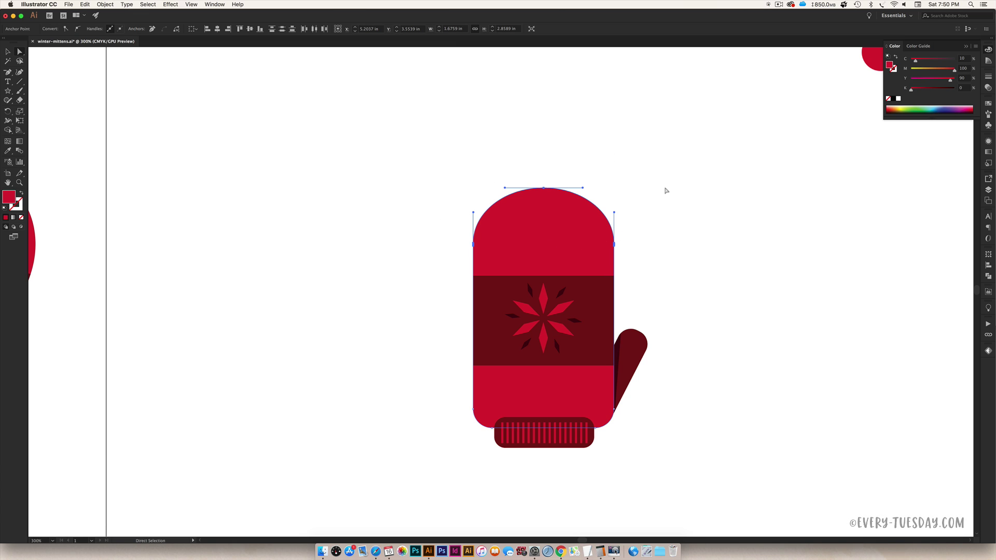
key(Down)
key(Down)
key(Down)
key(Down)
key(Down)
key(Down)
key(Down)
key(Down)
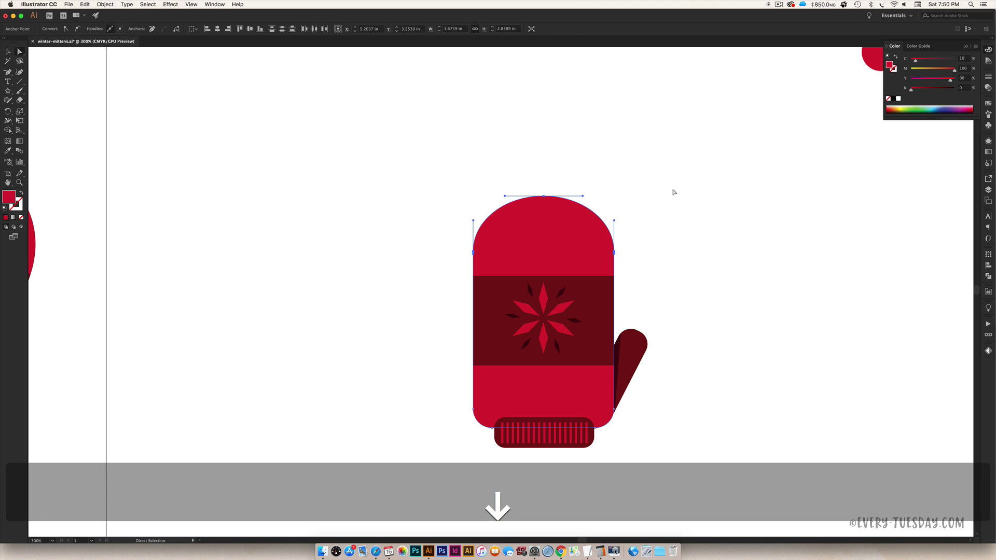
key(Down)
key(Down)
key(Down)
key(Down)
key(Down)
key(Down)
key(Down)
key(Down)
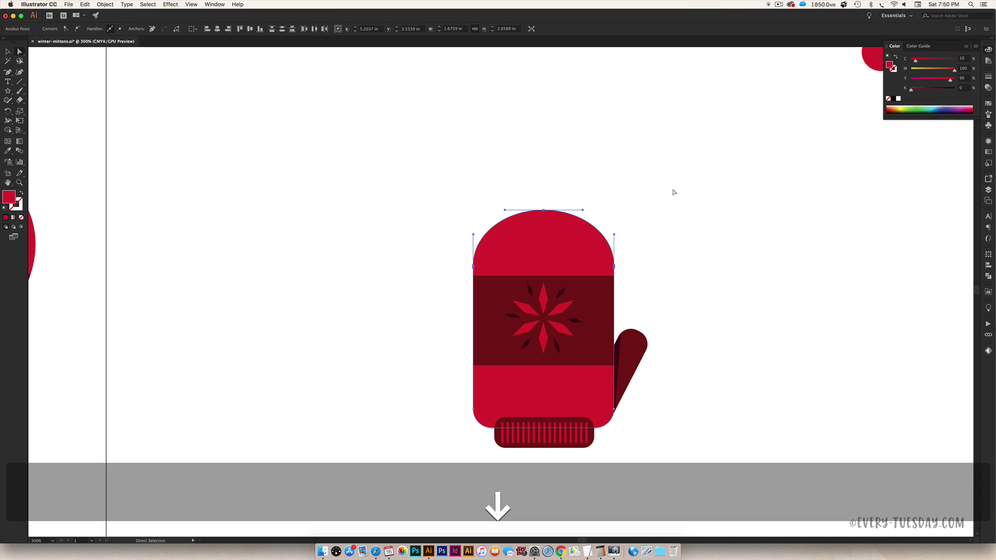
key(Up)
key(Up)
key(Up)
key(Up)
key(v)
click(651, 257)
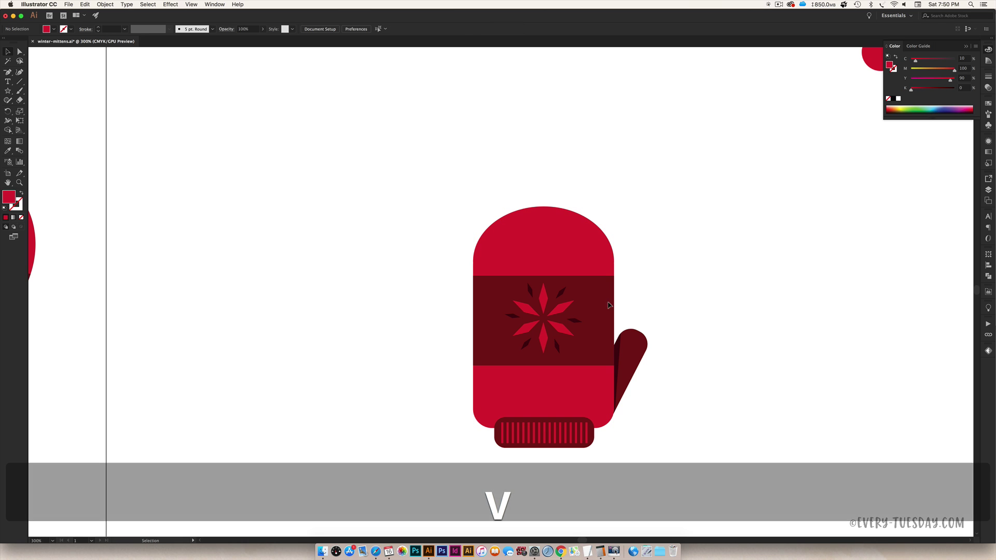
- Move the dark band and the snowflake together down the shortened mitten body, closer to the cuff, and deselect them
click(597, 306)
shift+click(594, 308)
key(Down)
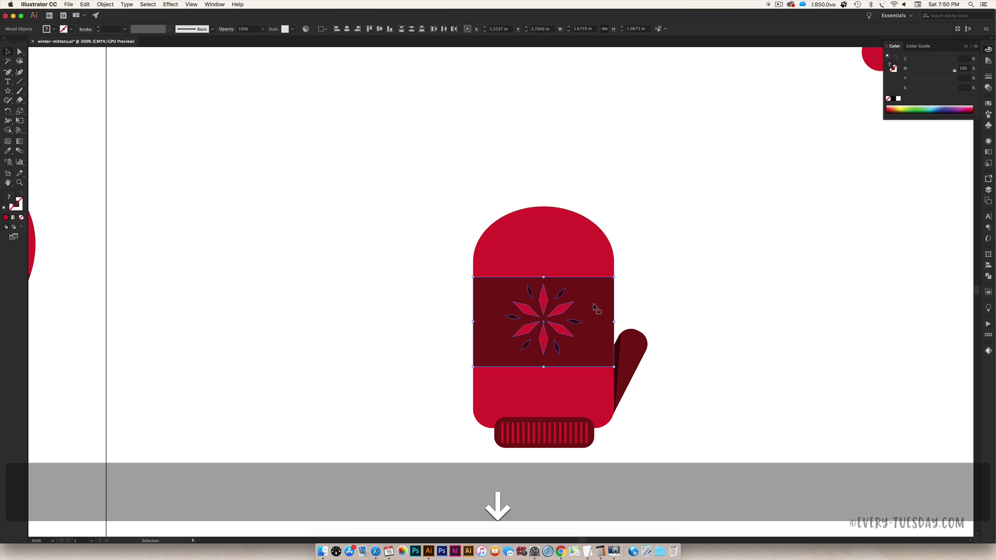
key(Down)
key(Down)
key(Down)
key(Down)
key(Down)
key(Down)
key(Down)
key(Down)
key(Down)
key(Down)
key(Down)
key(Down)
key(Down)
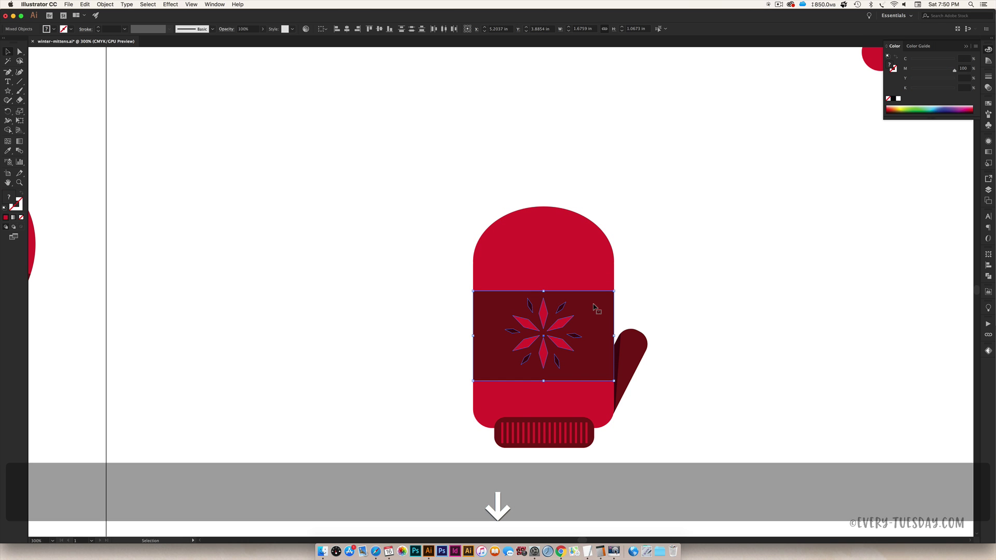
key(Up)
key(Up)
click(717, 285)
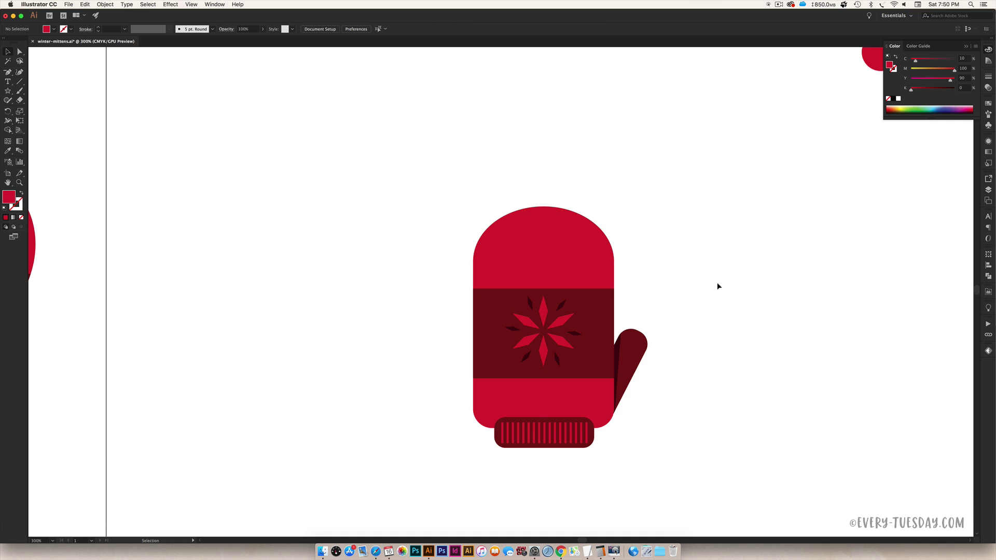
- Select all the parts of the finished mitten and group them
key(super+minus)
key(super+minus)
key(super+minus)
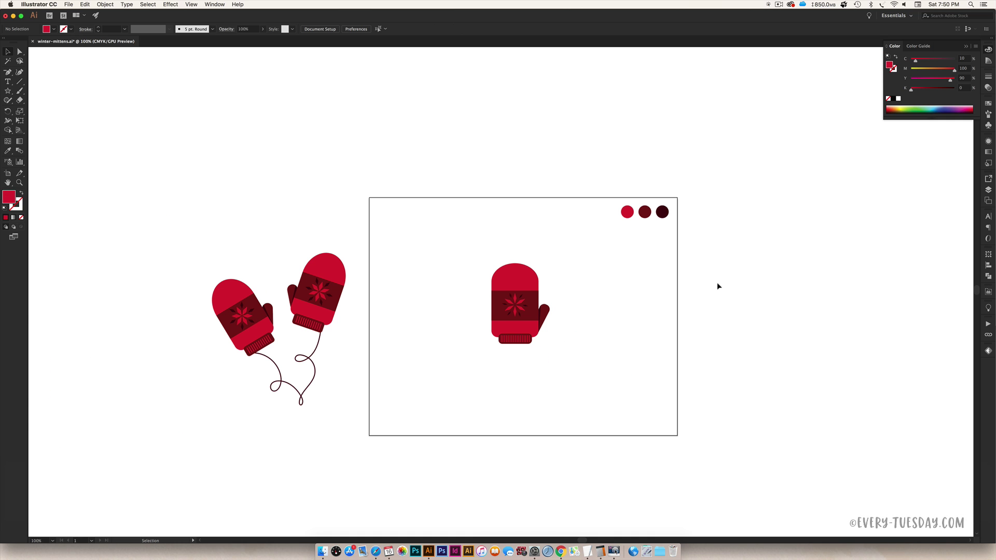
key(super+equal)
key(super+equal)
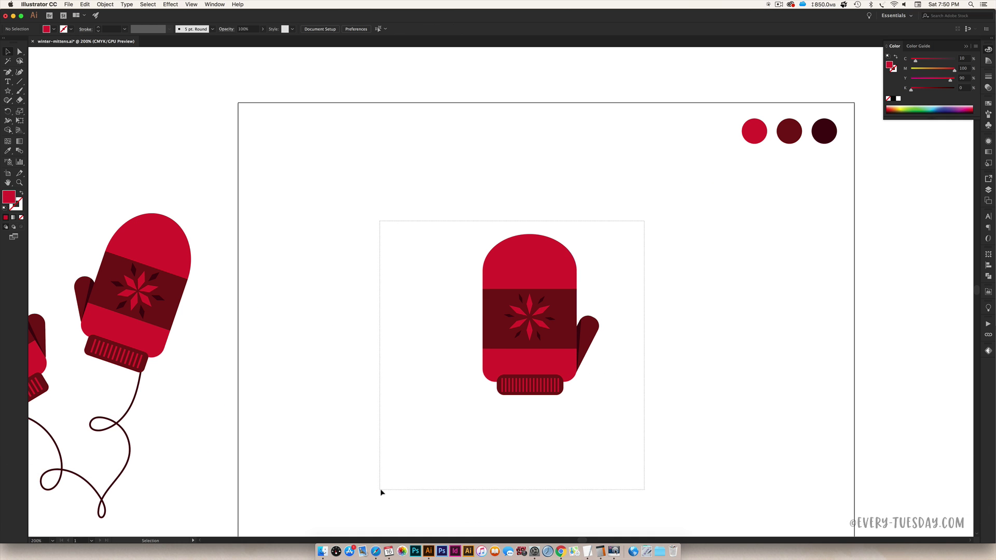
drag(381, 491, 646, 379)
key(super+g)
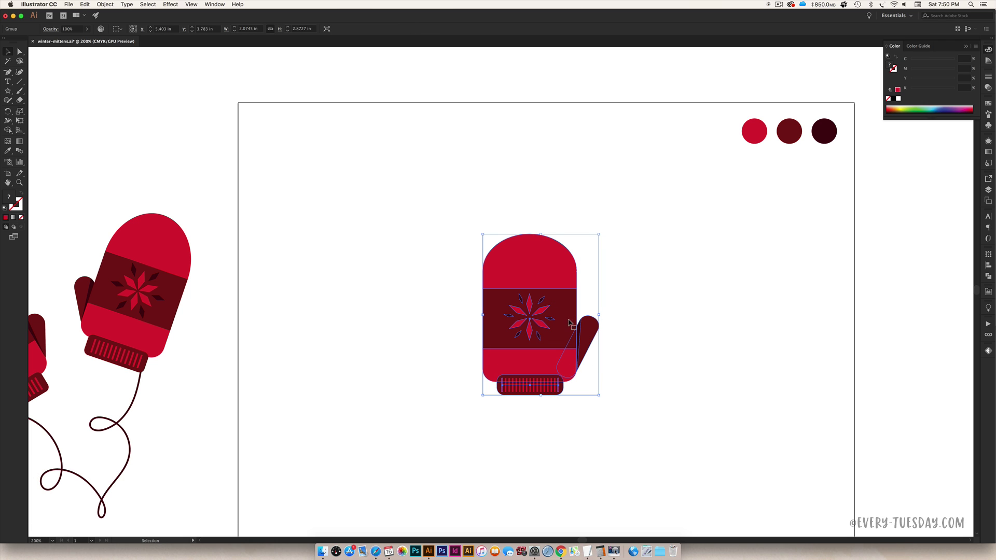
- Tilt the mitten group slightly counterclockwise and move it toward the left side of the artboard
drag(603, 230, 584, 203)
drag(540, 293, 484, 296)
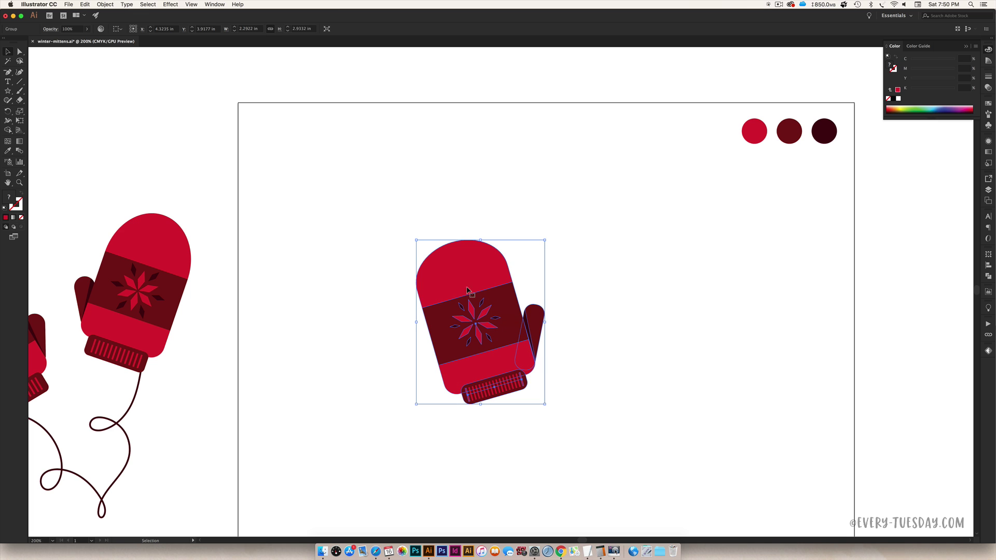
- Duplicate the mitten, reflect the copy so its thumb faces the original, and place it slightly higher to the right of the original
drag(467, 338, 677, 309)
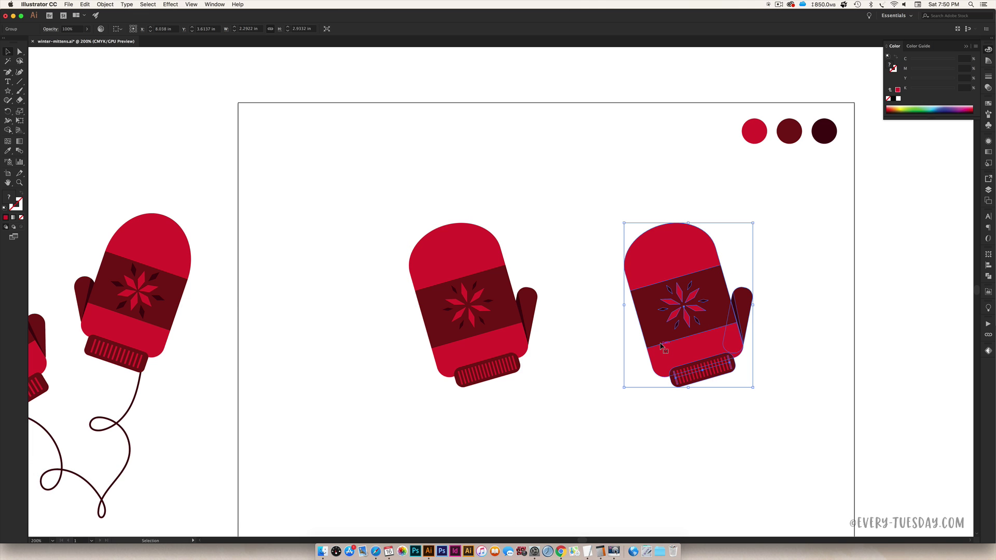
key(o)
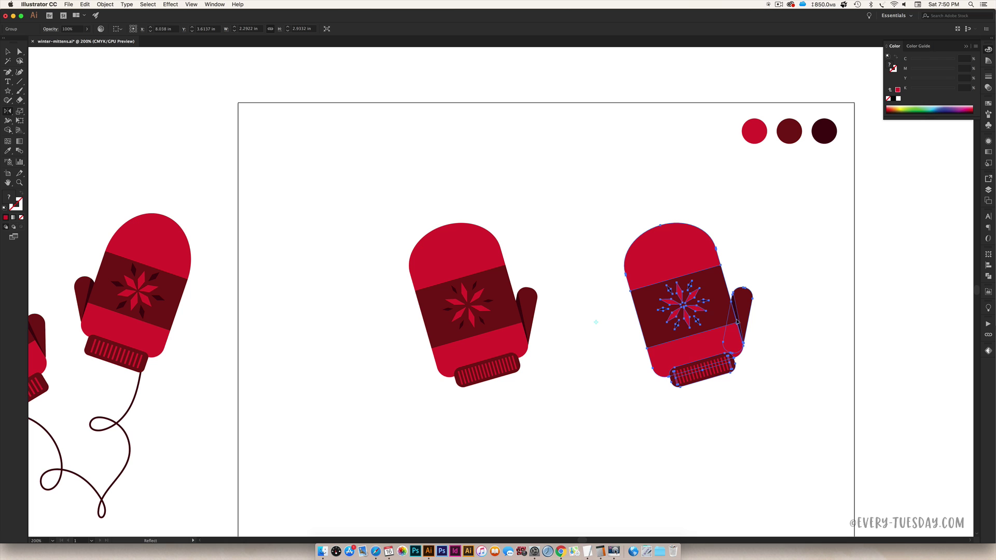
drag(736, 322, 549, 331)
key(v)
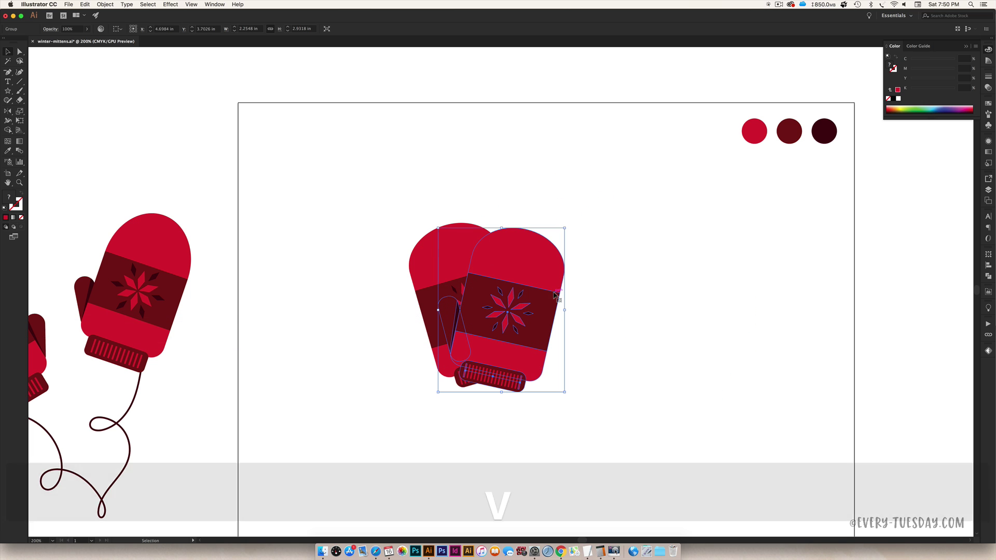
drag(542, 291, 650, 249)
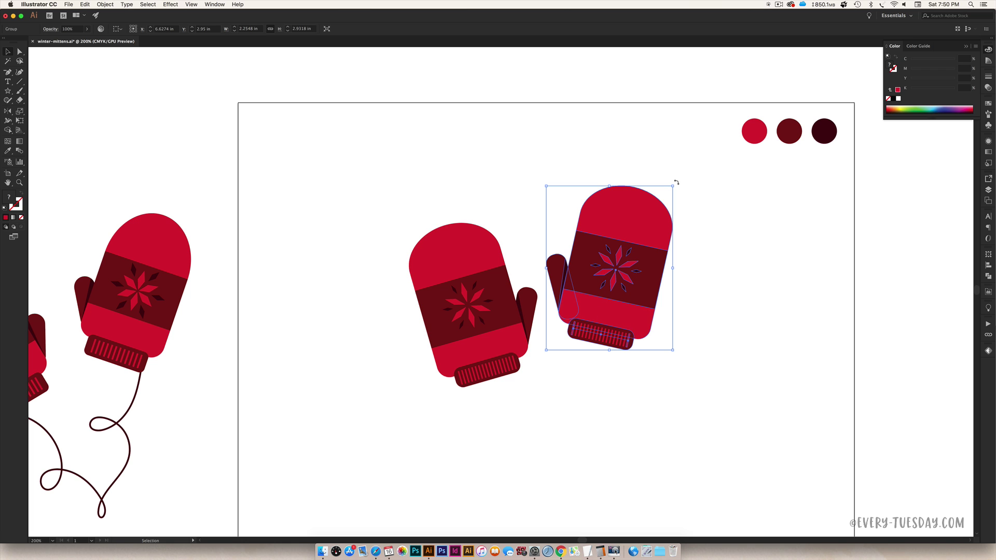
- Tilt the two mittens further outward and reposition them as a balanced pair like the reference
drag(676, 182, 674, 191)
drag(608, 266, 637, 284)
click(525, 304)
drag(543, 221, 527, 196)
drag(620, 303, 633, 282)
click(760, 391)
- Prepare the Pencil tool with no fill and the darkest red, sampled from a small snowflake diamond, as the stroke color
key(space)
drag(596, 433, 613, 317)
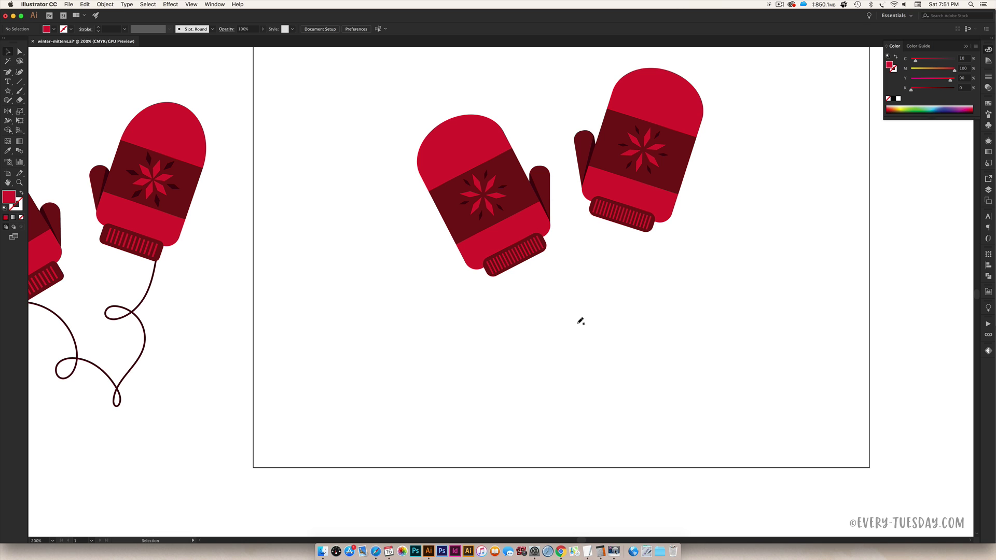
key(n)
click(105, 235)
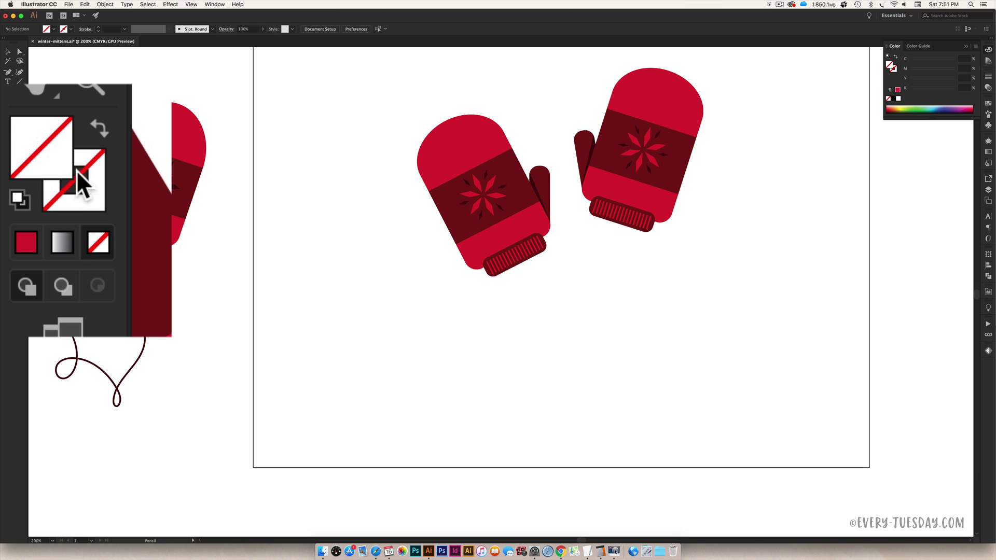
click(91, 184)
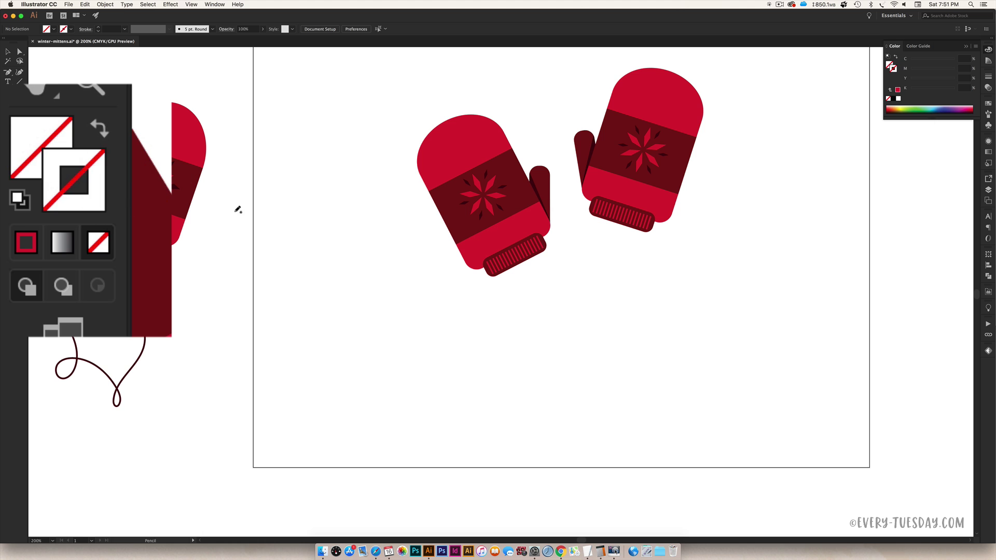
key(i)
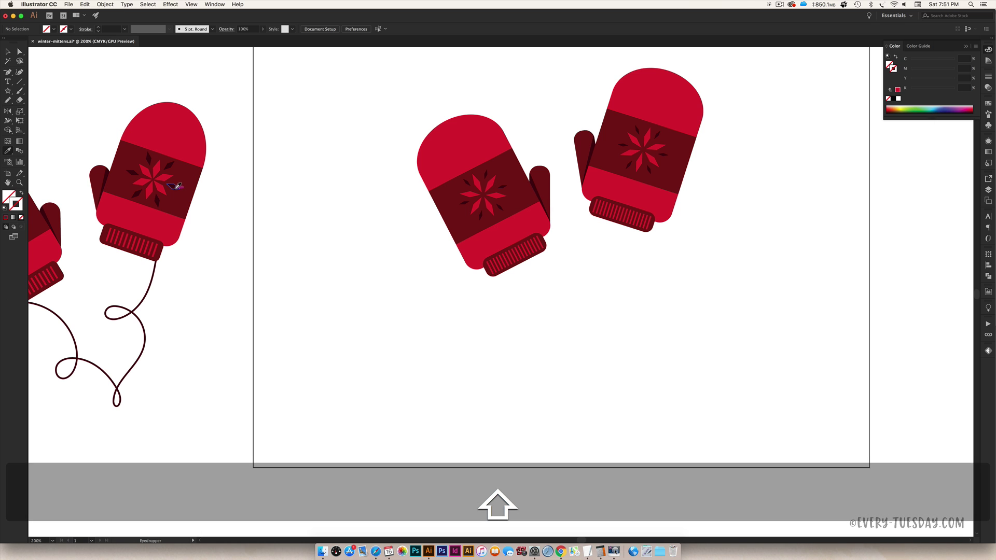
click(488, 172)
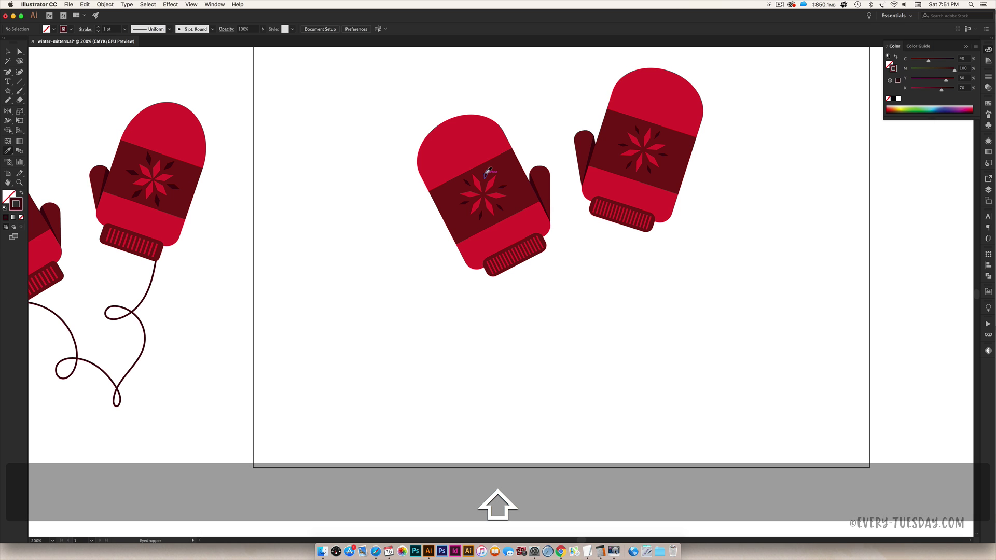
key(n)
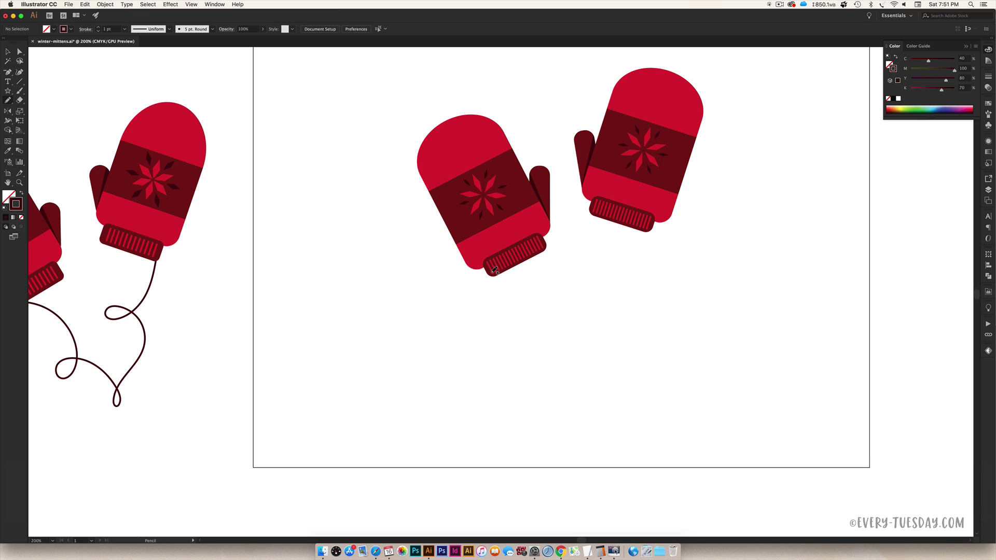
- Draw a looping cord about 2.9 in wide and 3 in tall connecting the two cuffs, and set its stroke weight to 2 pt
mouse_move(493, 272)
mouse_down()
mouse_move(524, 282)
mouse_move(559, 343)
mouse_move(544, 357)
mouse_move(559, 343)
mouse_move(606, 366)
mouse_move(604, 397)
mouse_move(644, 290)
mouse_move(616, 281)
mouse_move(624, 289)
mouse_move(648, 276)
mouse_move(649, 226)
mouse_up()
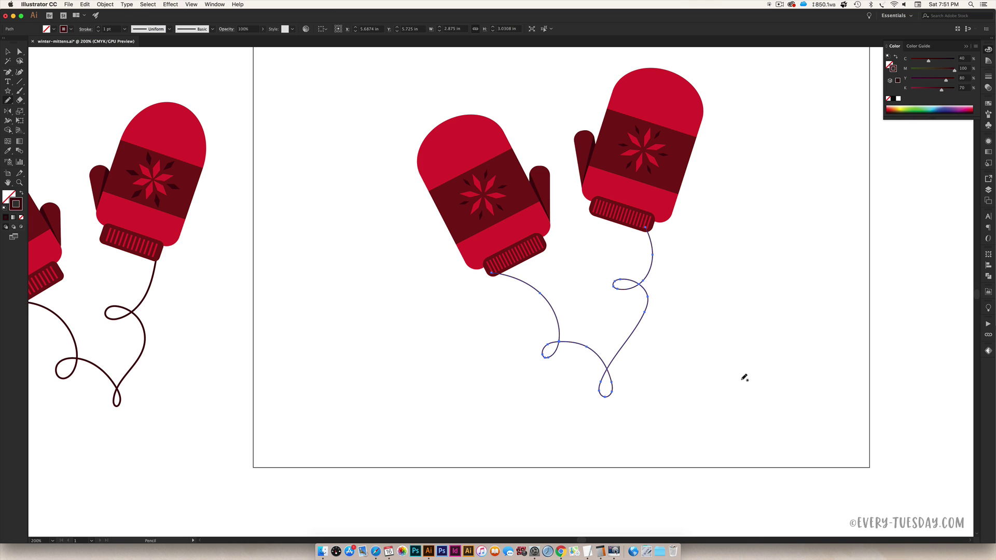
scroll(718, 352, up, 1)
key(v)
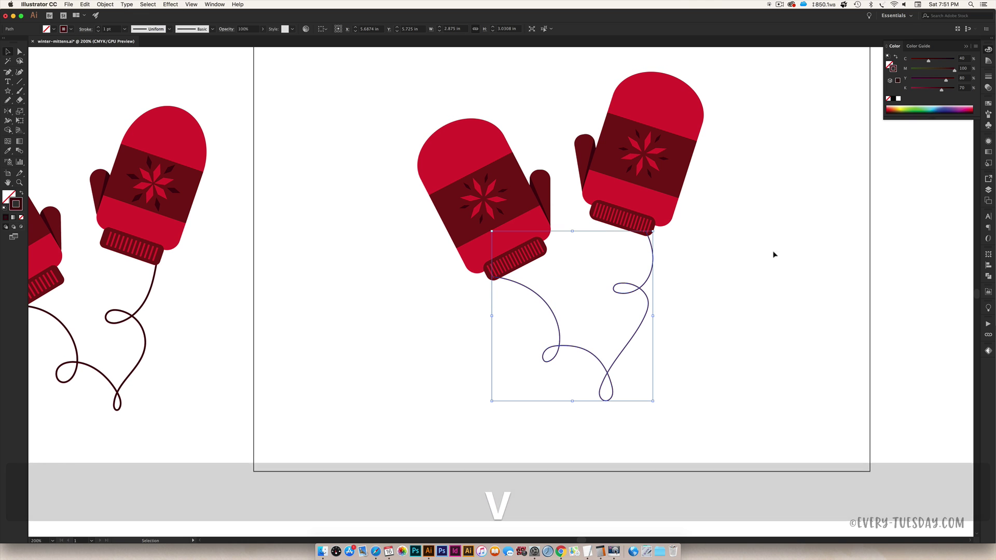
click(989, 78)
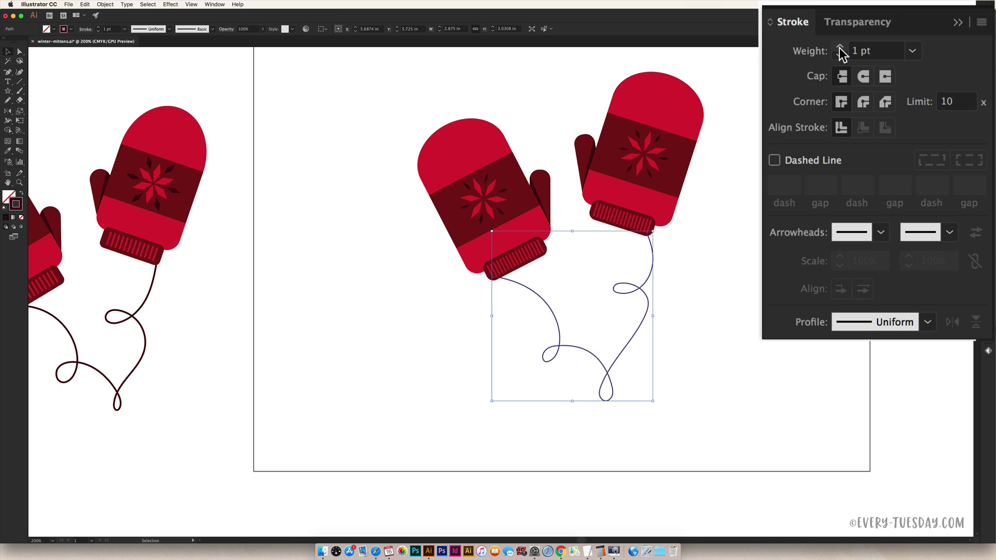
click(841, 48)
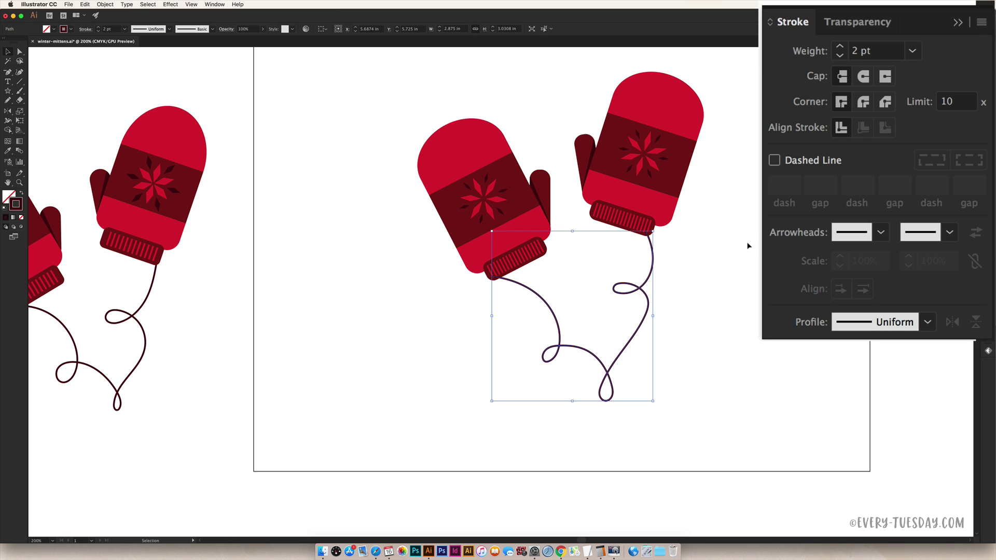
- Send the looping cord to the back so its ends sit behind the mitten cuffs
click(840, 262)
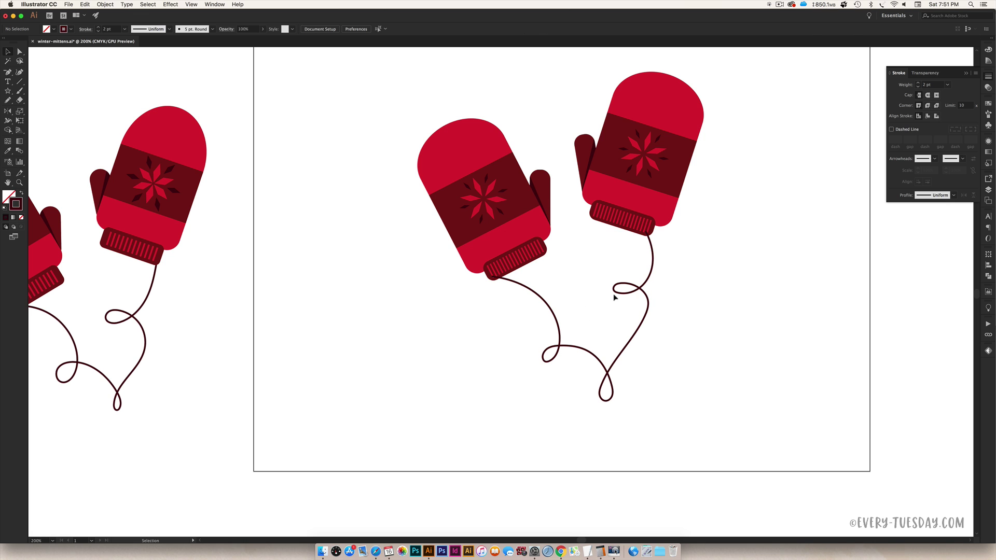
click(615, 295)
key(super+shift+bracketleft)
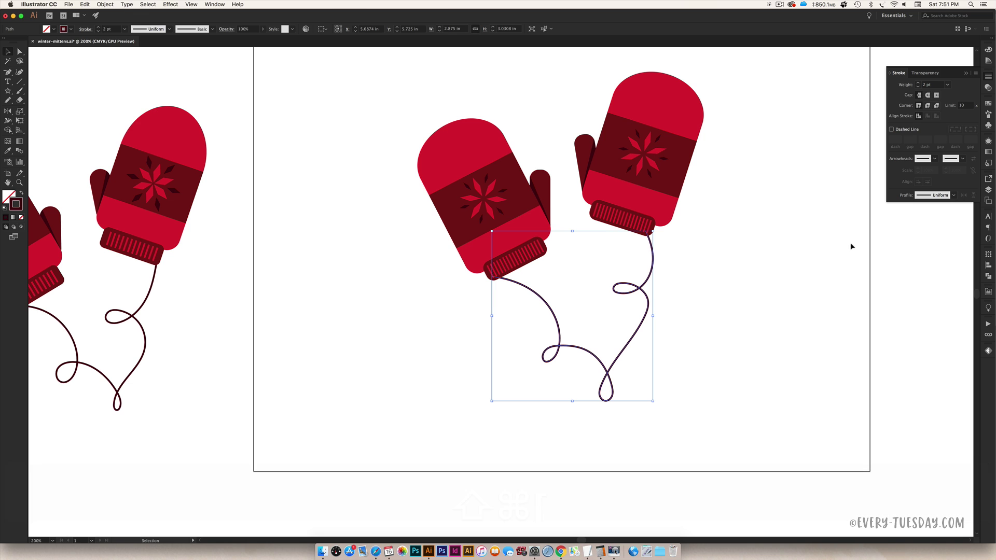
- Group both mittens and the connecting cord into a single object
drag(776, 93, 363, 475)
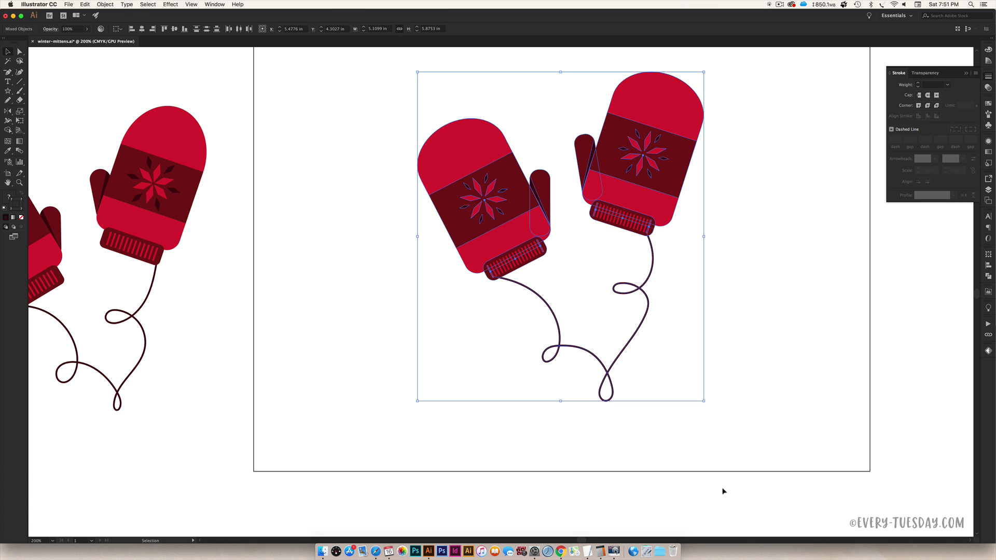
key(super+g)
click(756, 431)
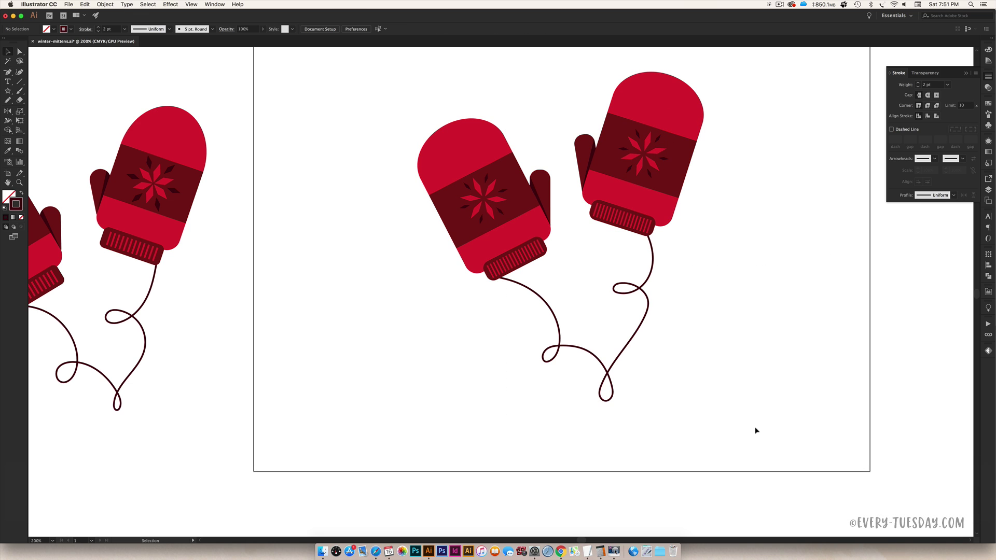
- Move the mitten group slightly left and down on the artboard, centered at about X 5.17 in, Y 4.56 in
key(super+minus)
drag(571, 240, 578, 242)
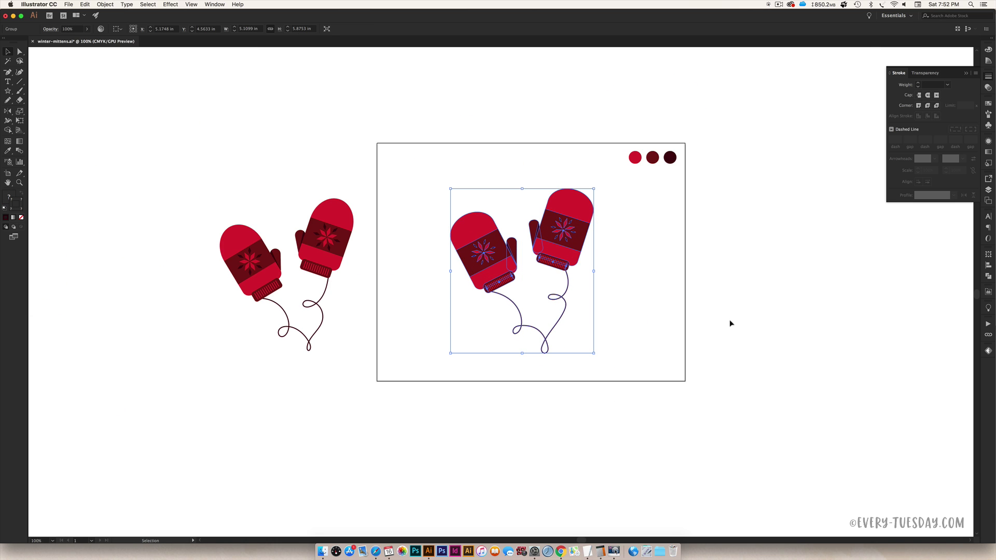
click(731, 322)
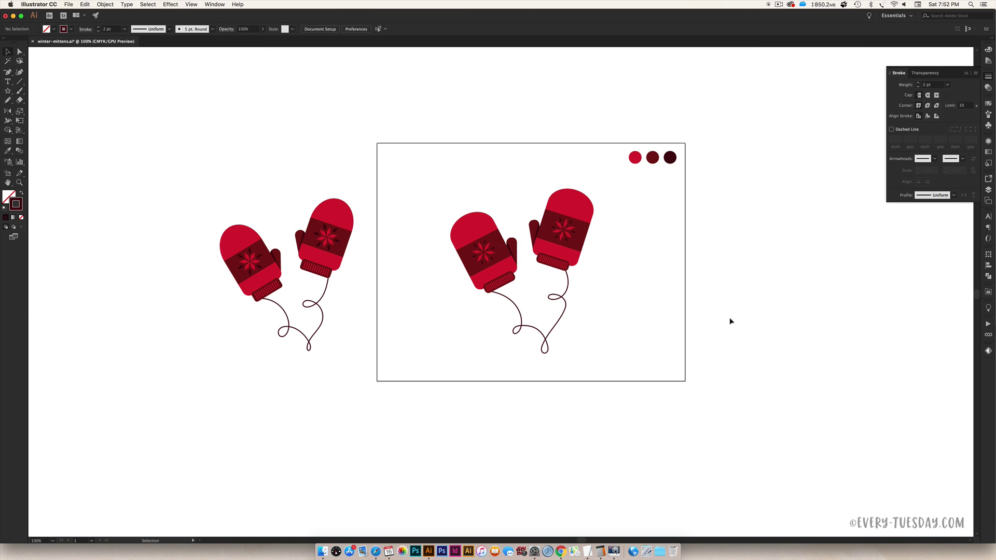
key(super+equal)
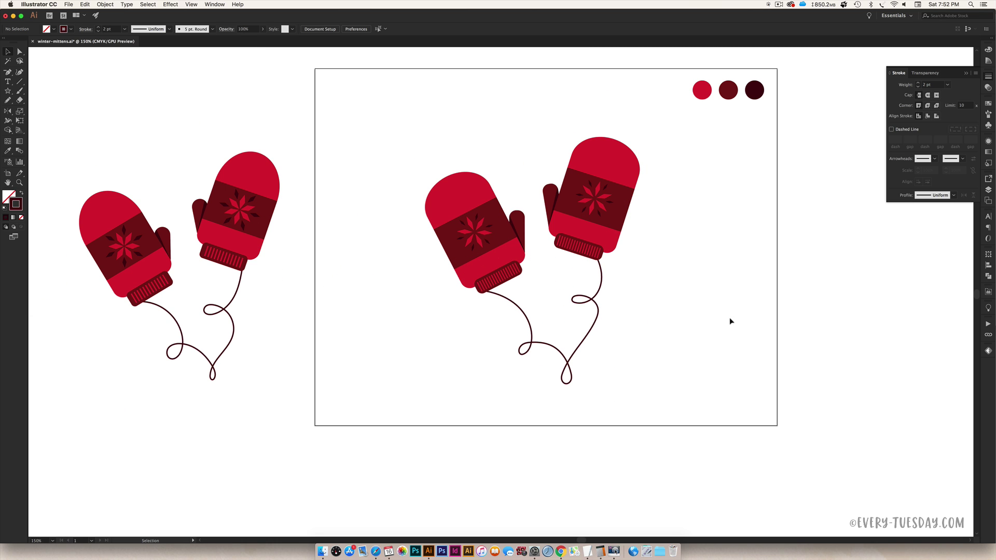